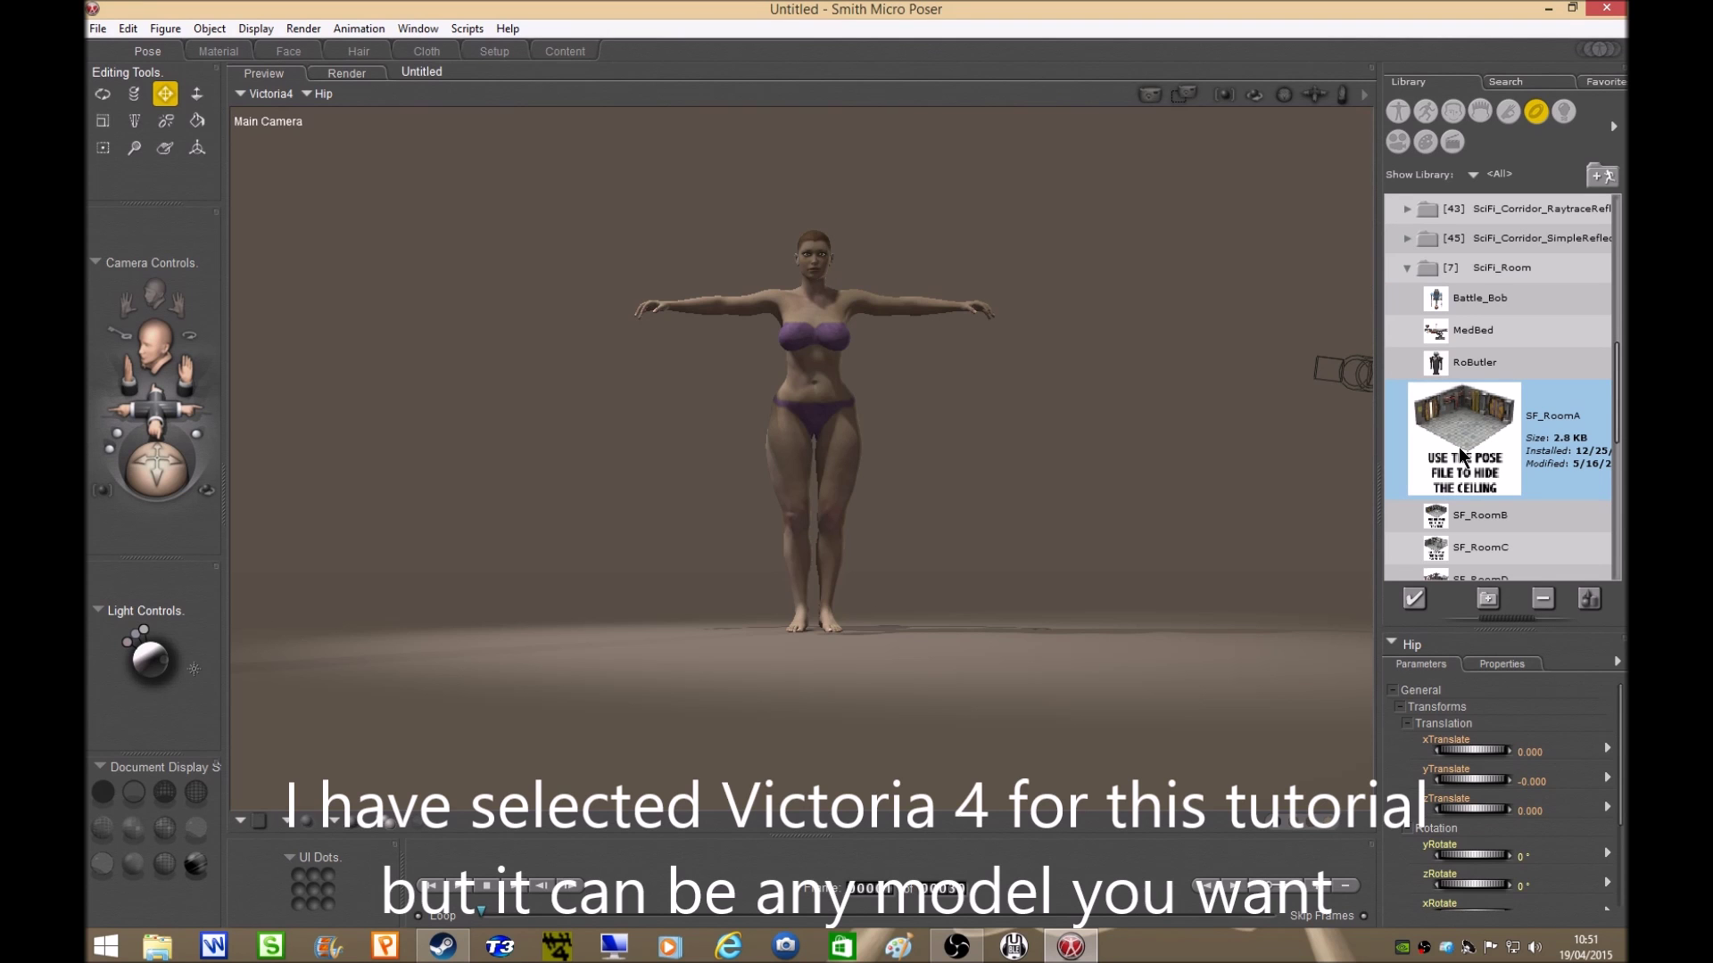
Load the SF_RoomA sci-fi room and pull the camera back to frame the figure
double_click(1460, 452)
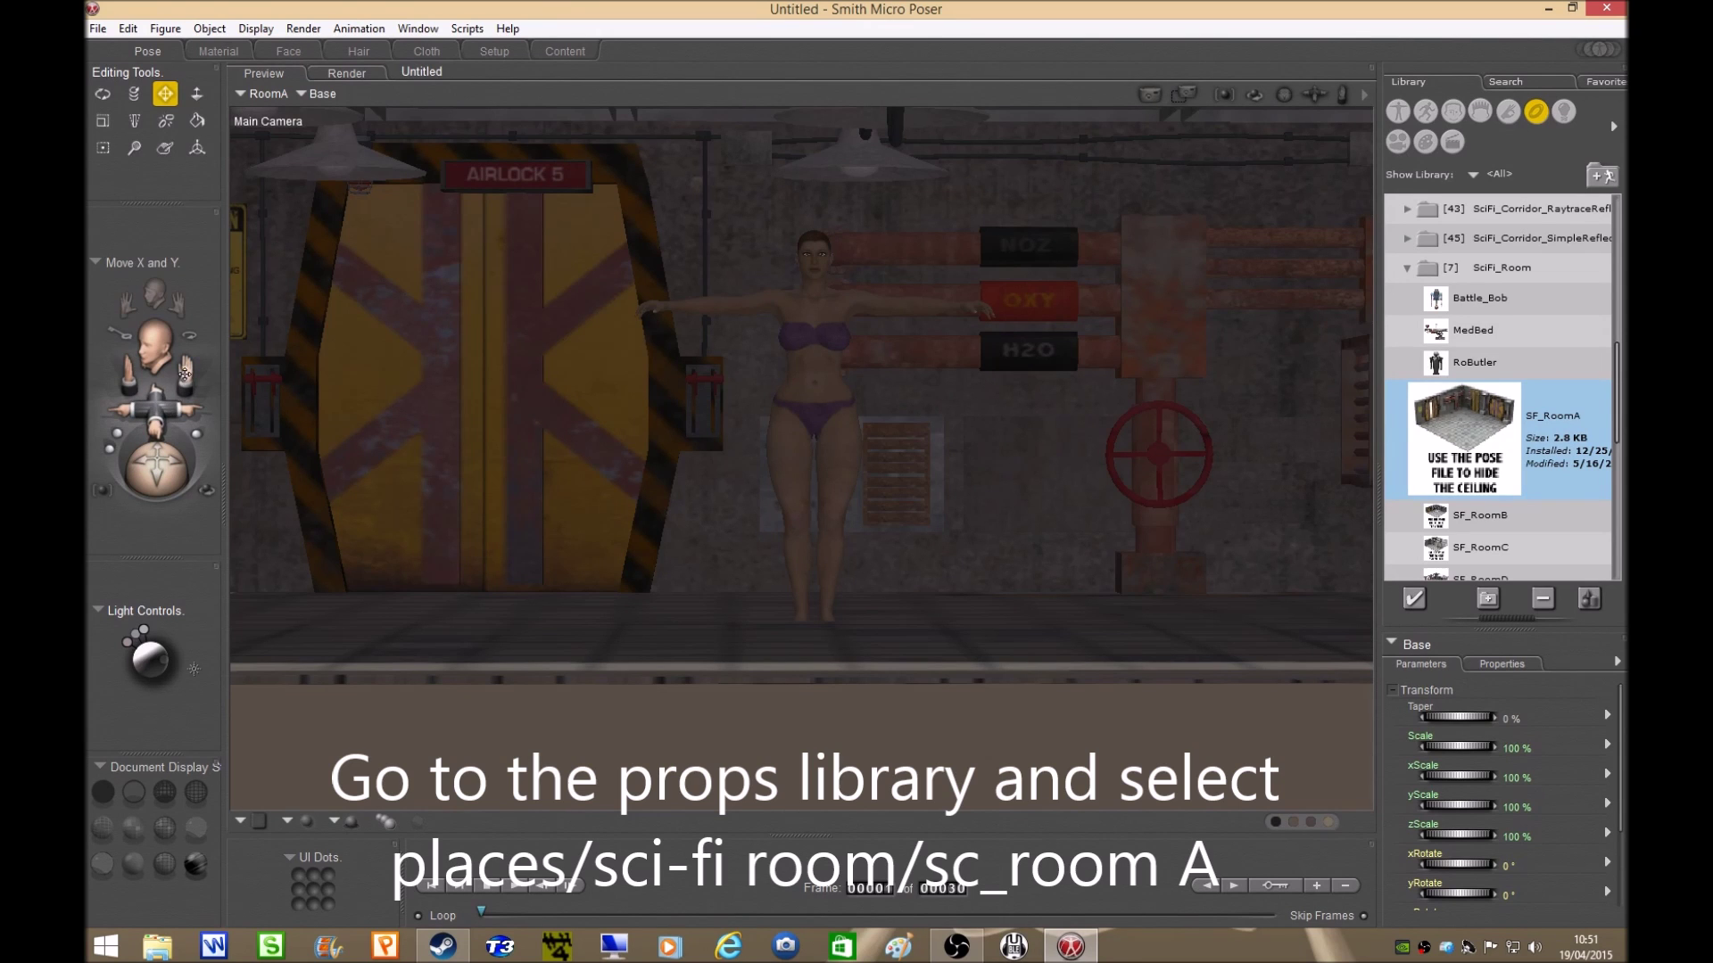
left_click_drag(188, 371, 191, 339)
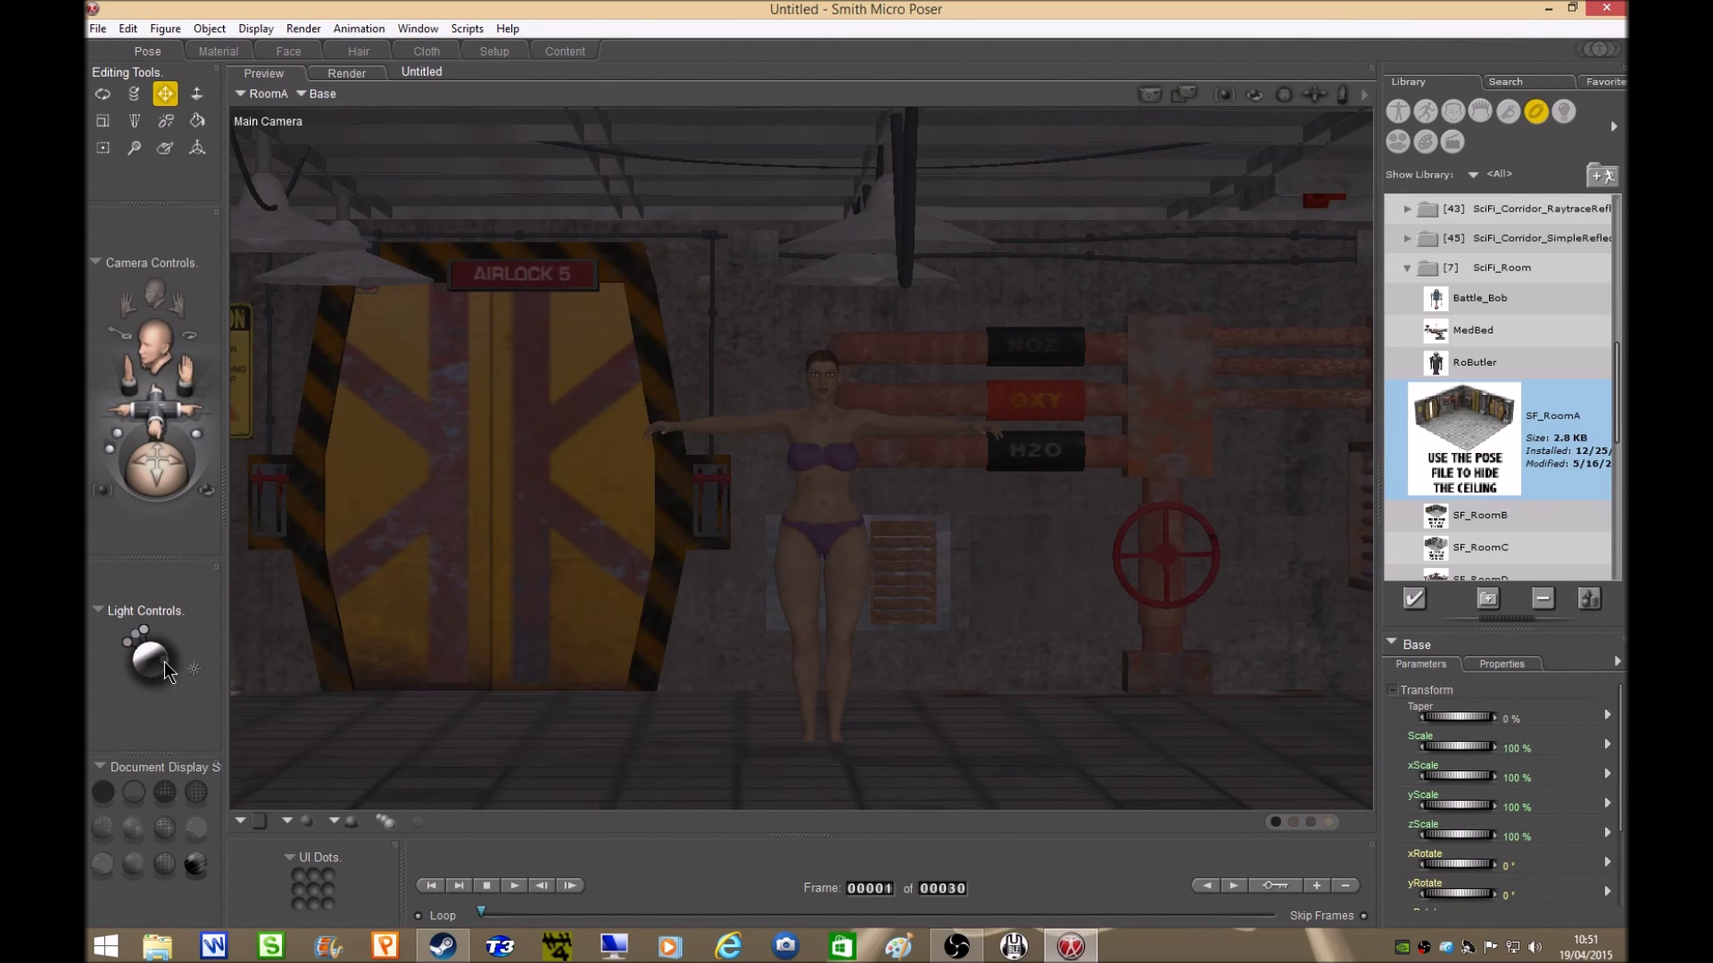
Swing Light 2 to evenly light the figure and right wall, and turn off its Animating option
left_click(164, 662)
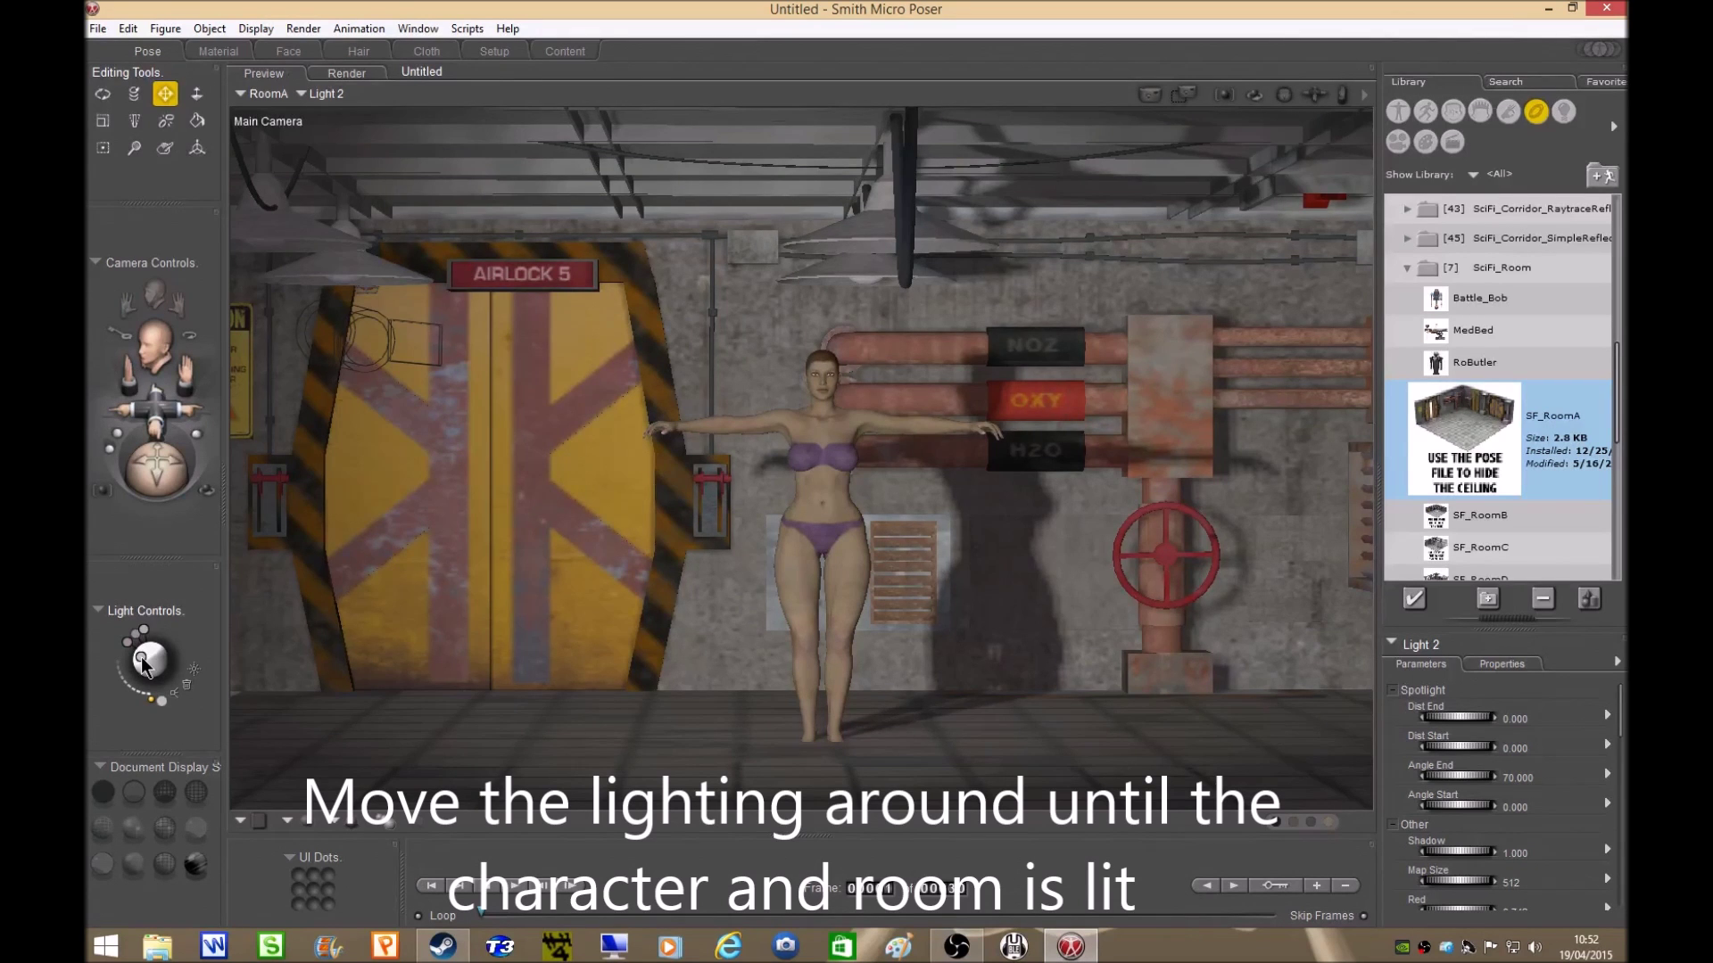
left_click_drag(141, 657, 133, 667)
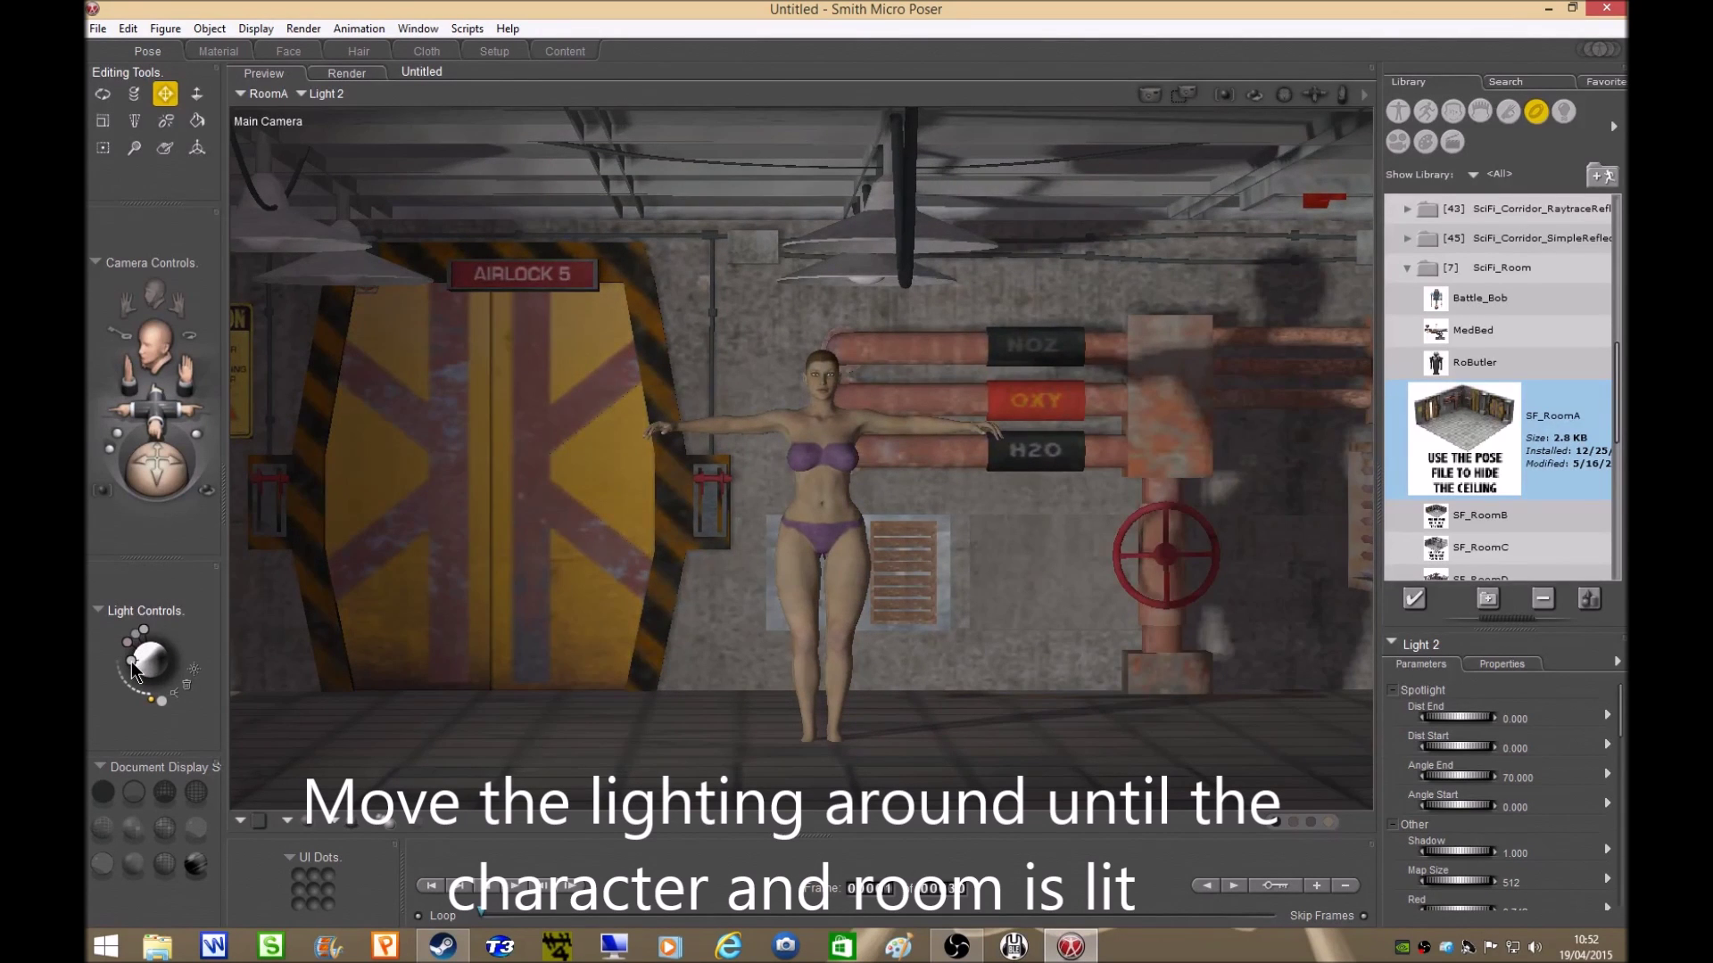
left_click_drag(132, 670, 130, 669)
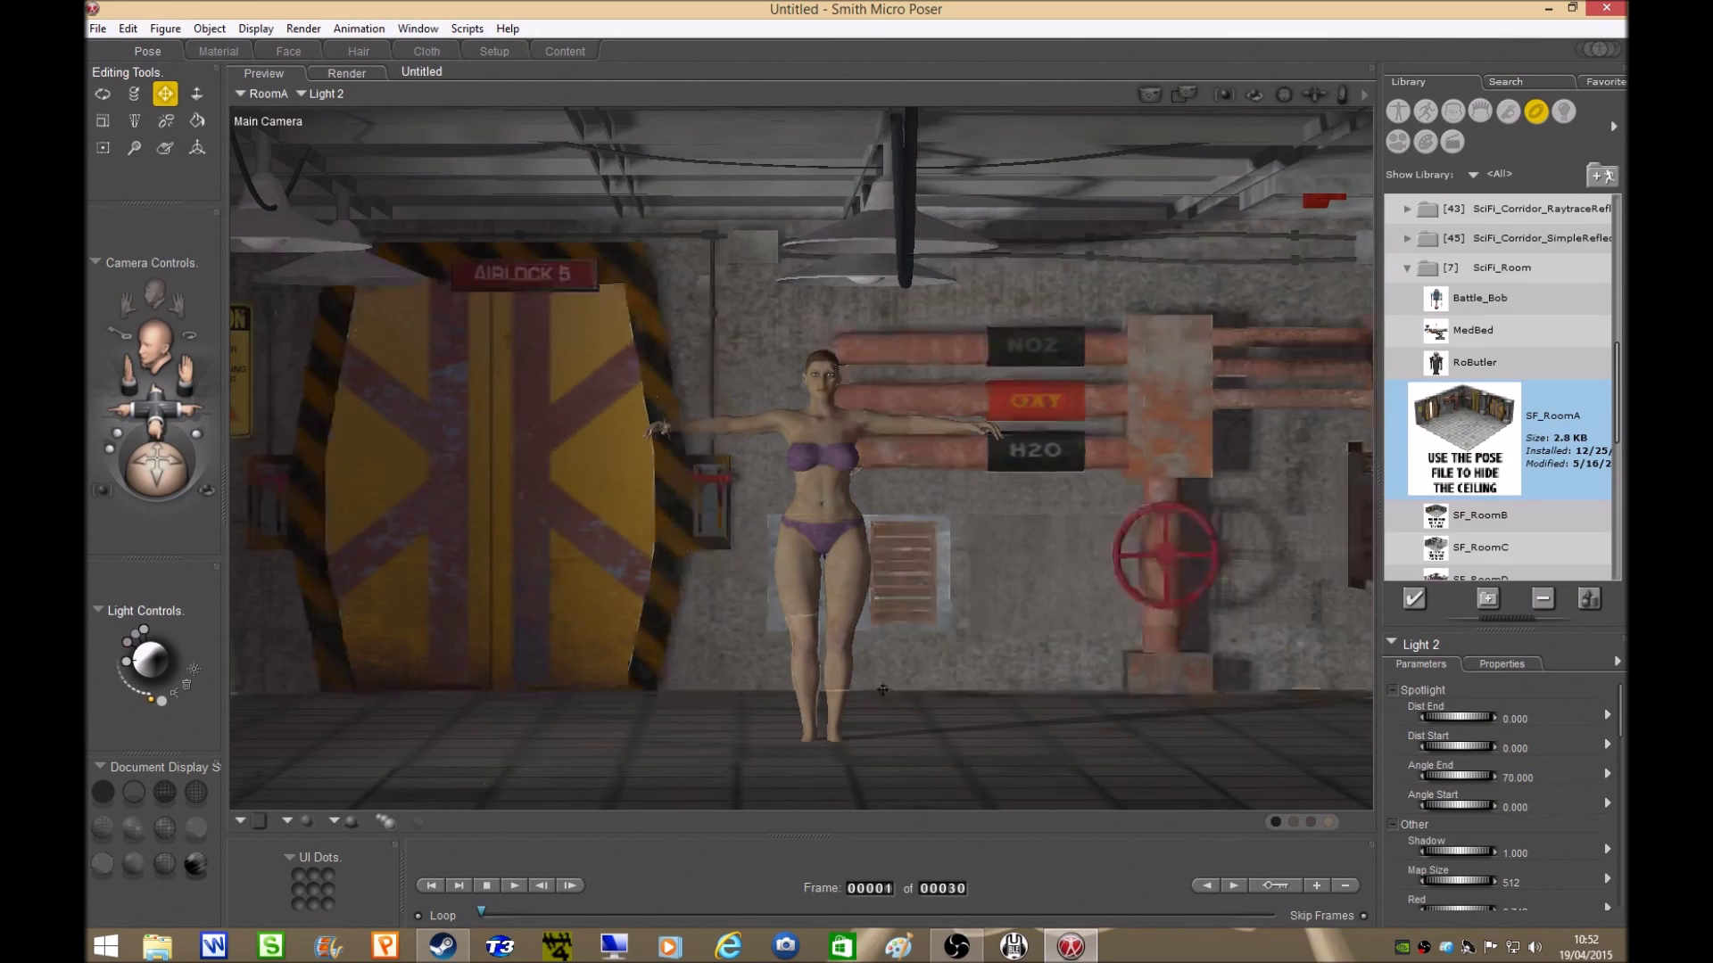
left_click(1506, 663)
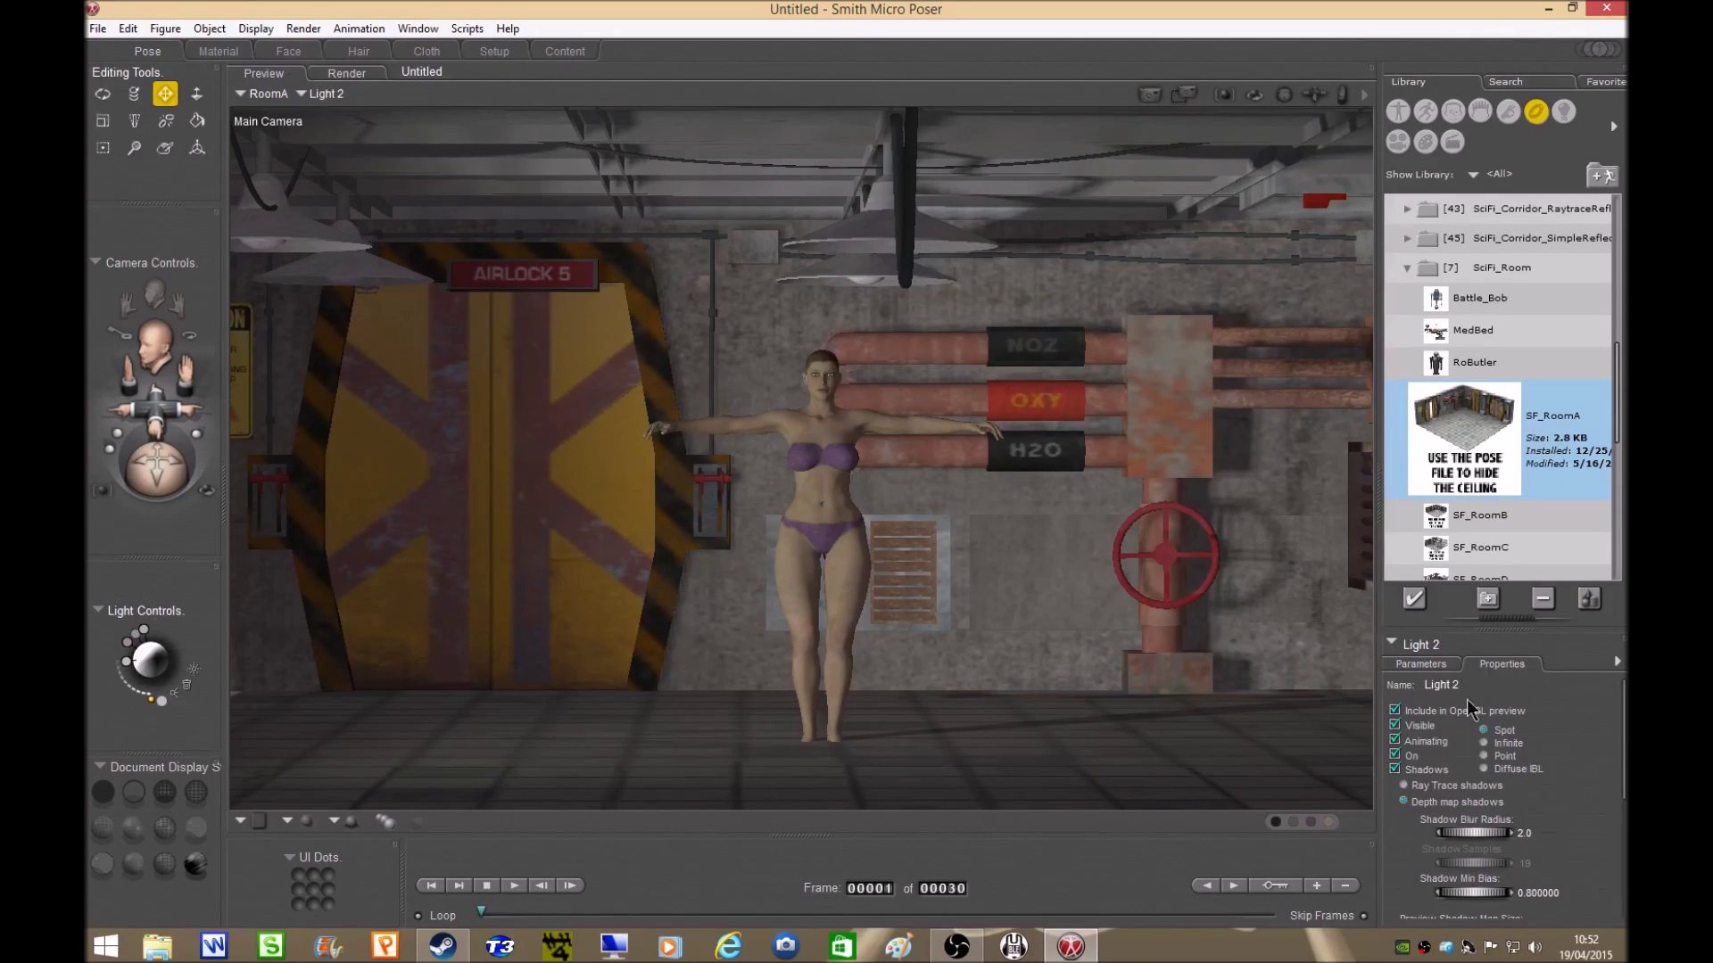
left_click(1396, 739)
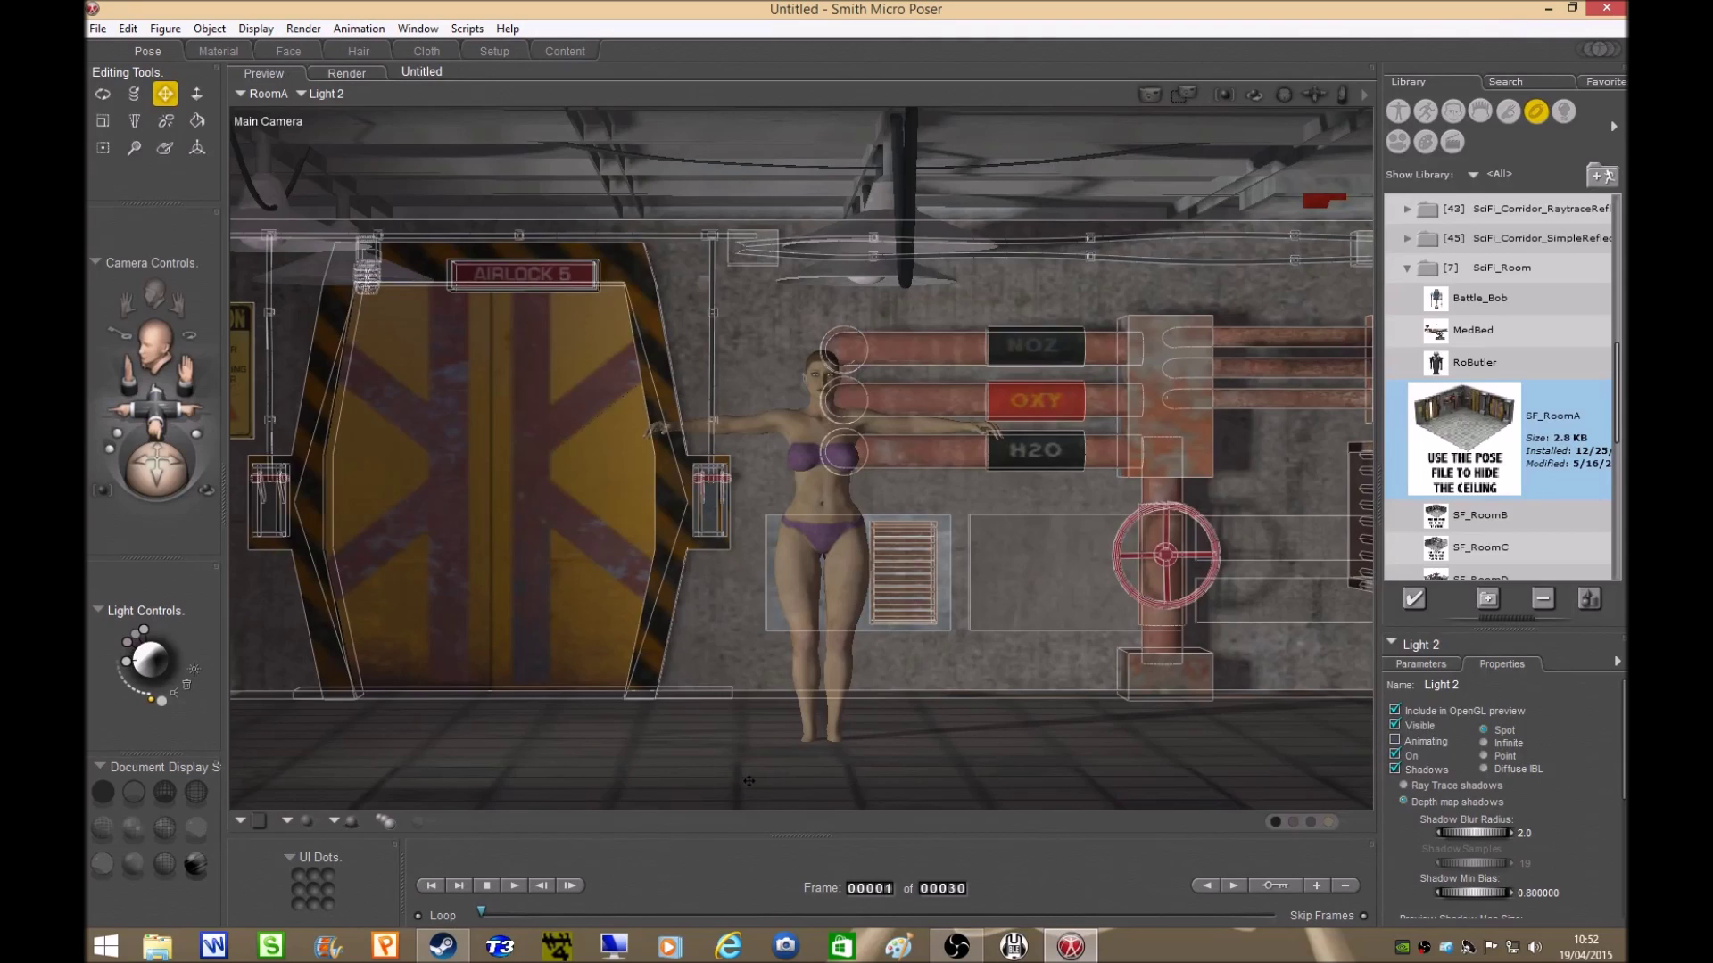
Select the figure's abdomen in the Material room with the Materials library shown
left_click(827, 487)
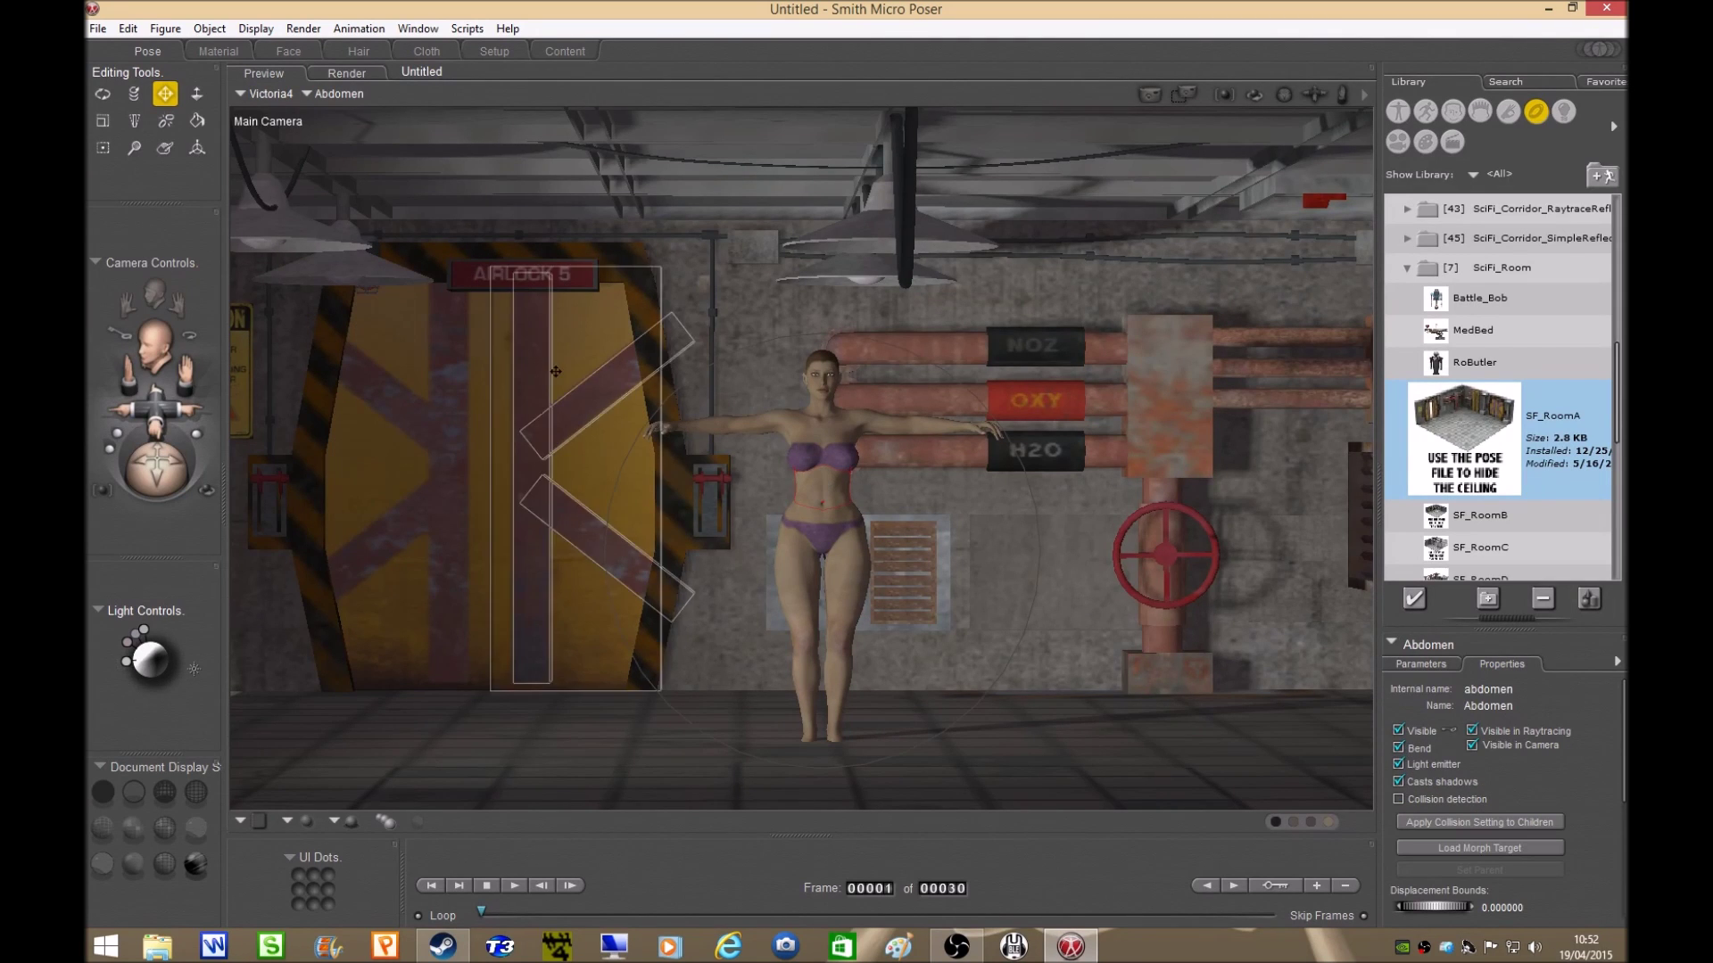
left_click(219, 51)
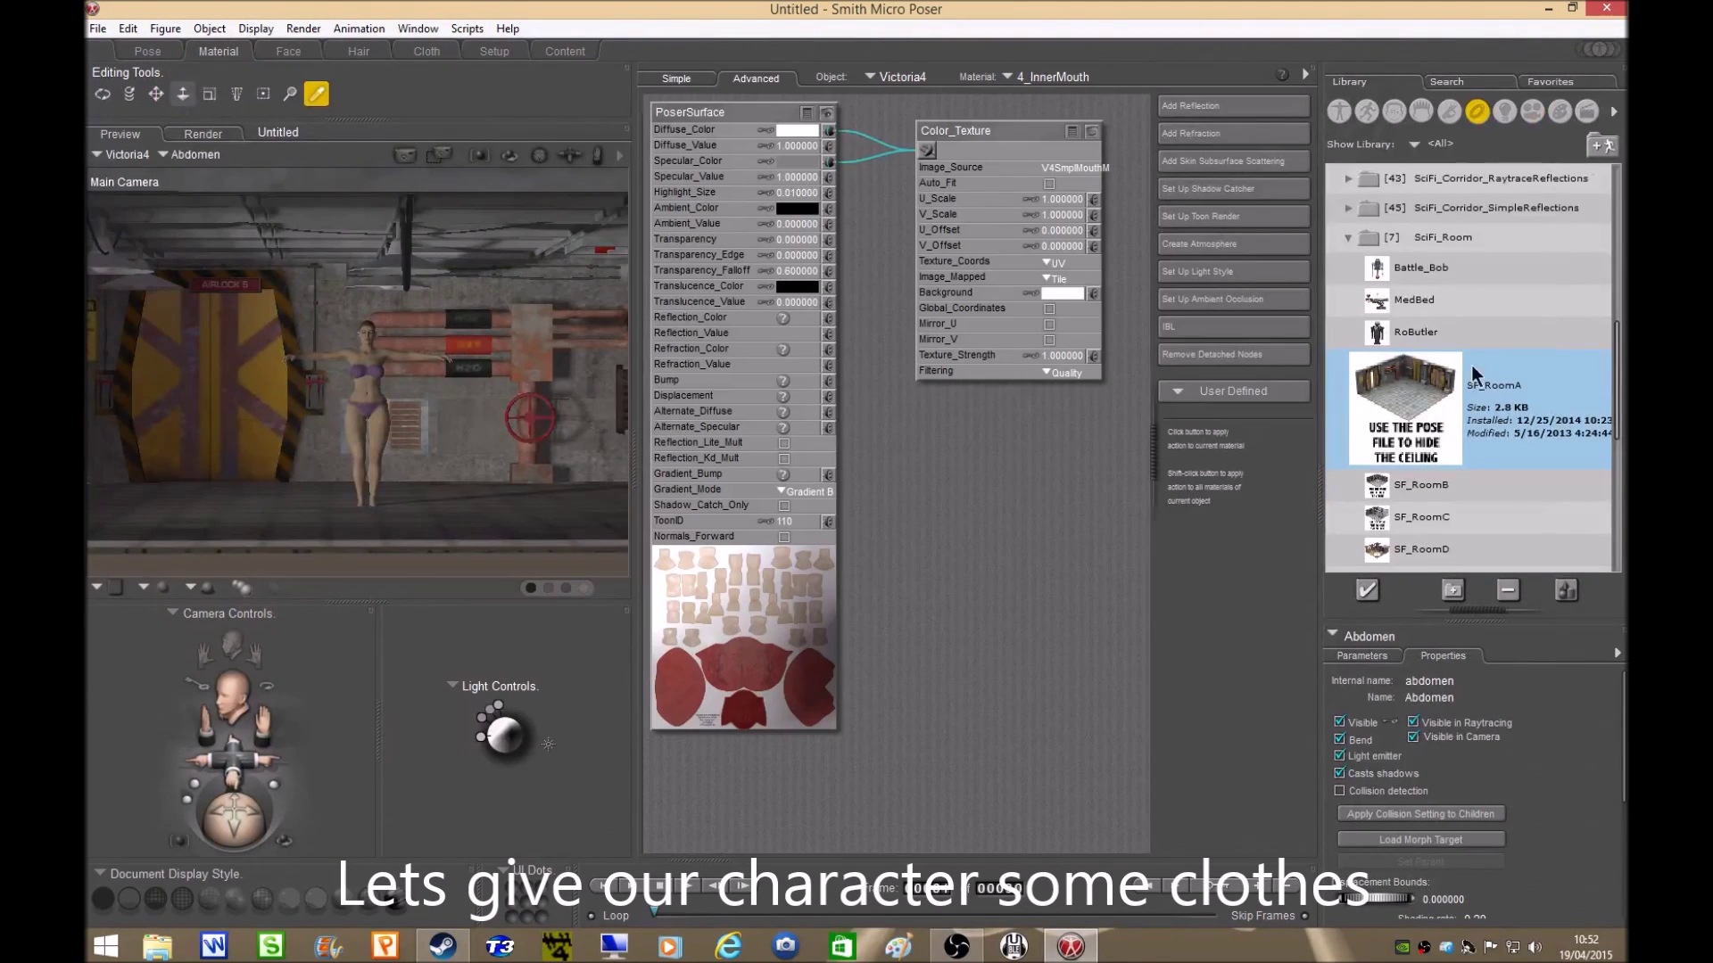
left_click(1559, 112)
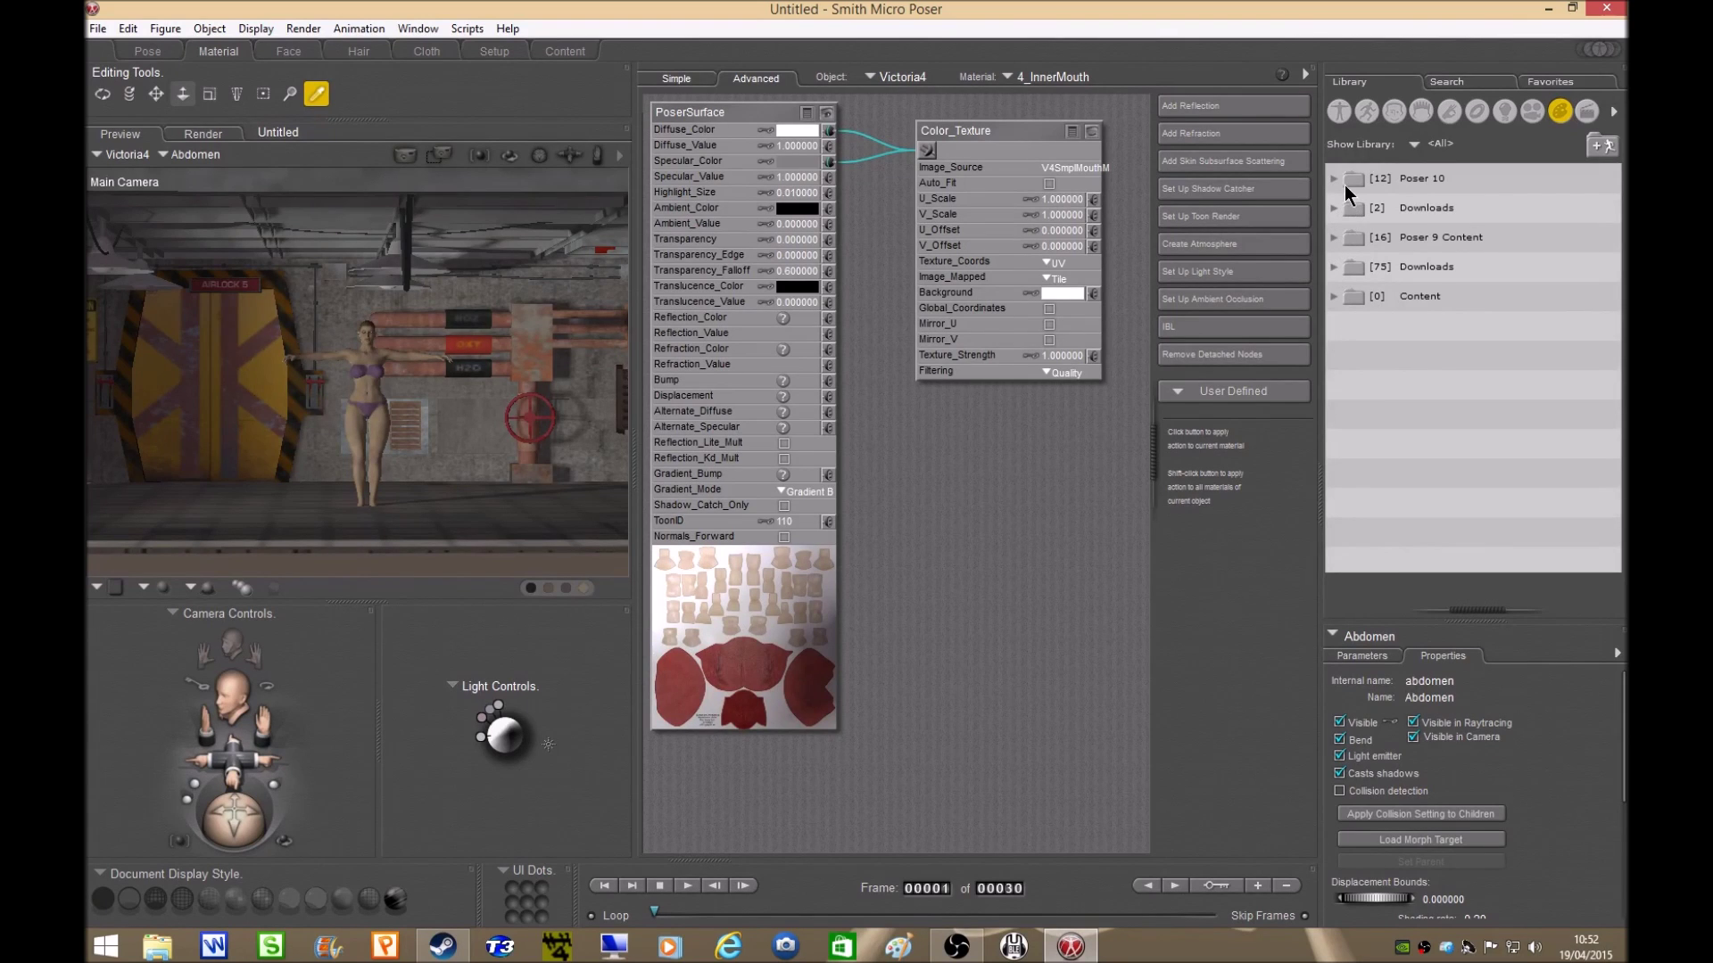
Browse Poser 10 > Basic Materials > Fantasy Shaders and pick the Electron Scan material
left_click(1334, 184)
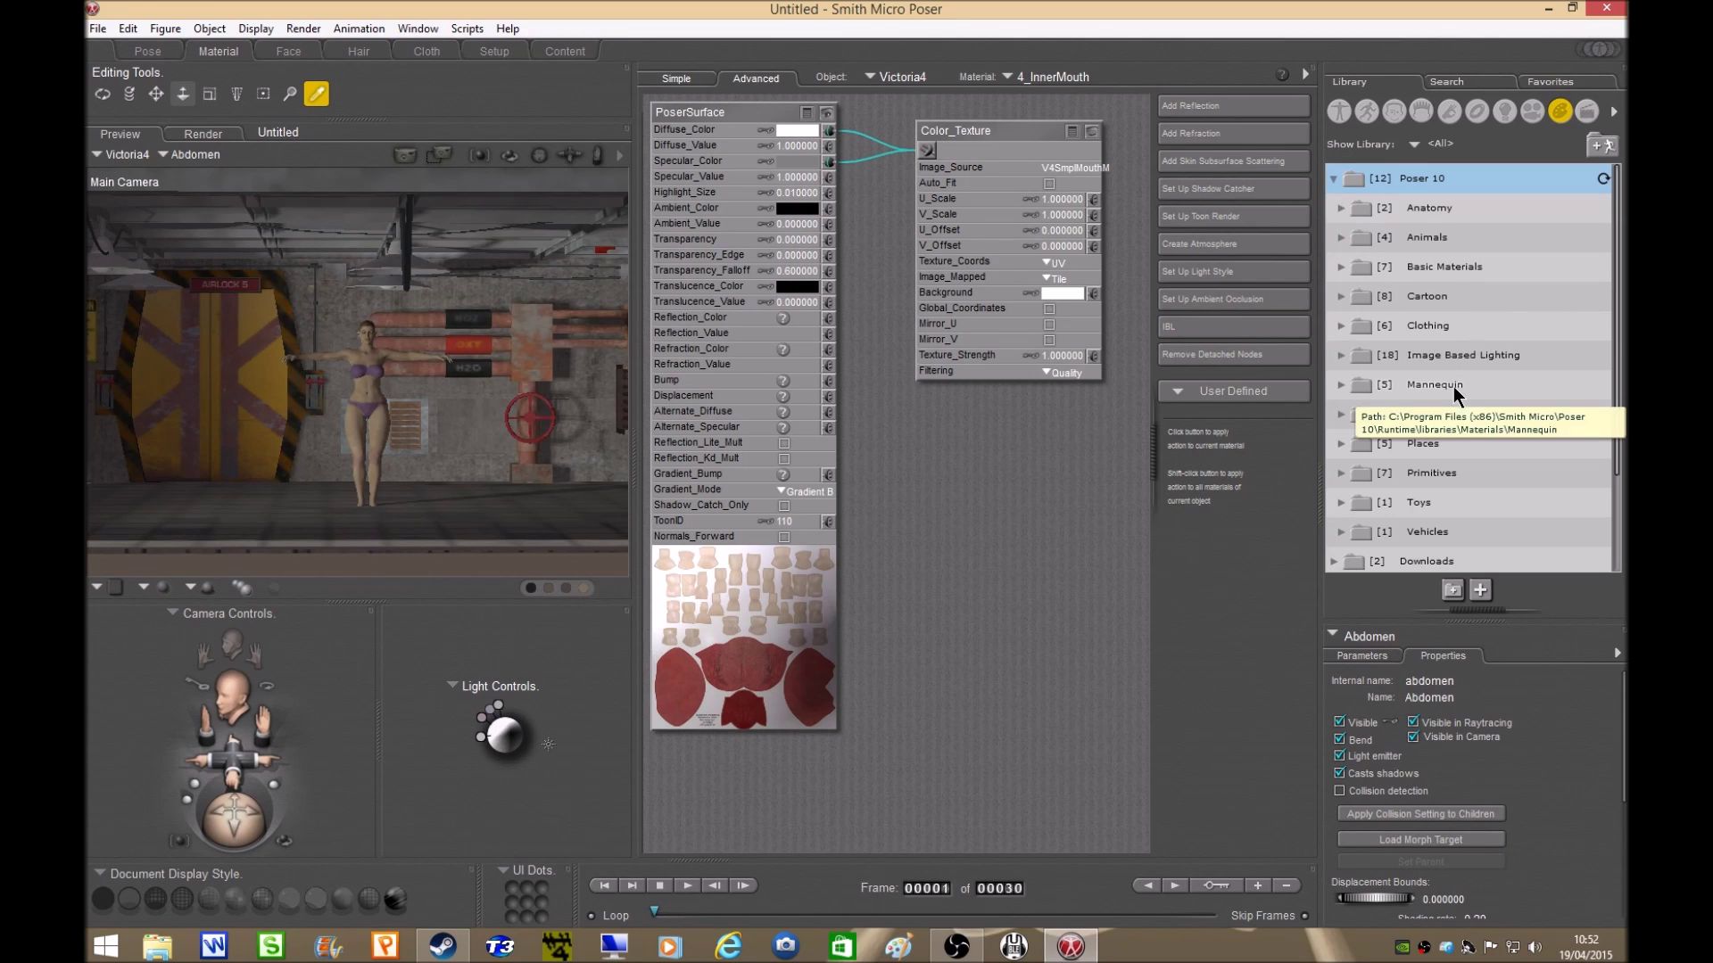
left_click(1341, 268)
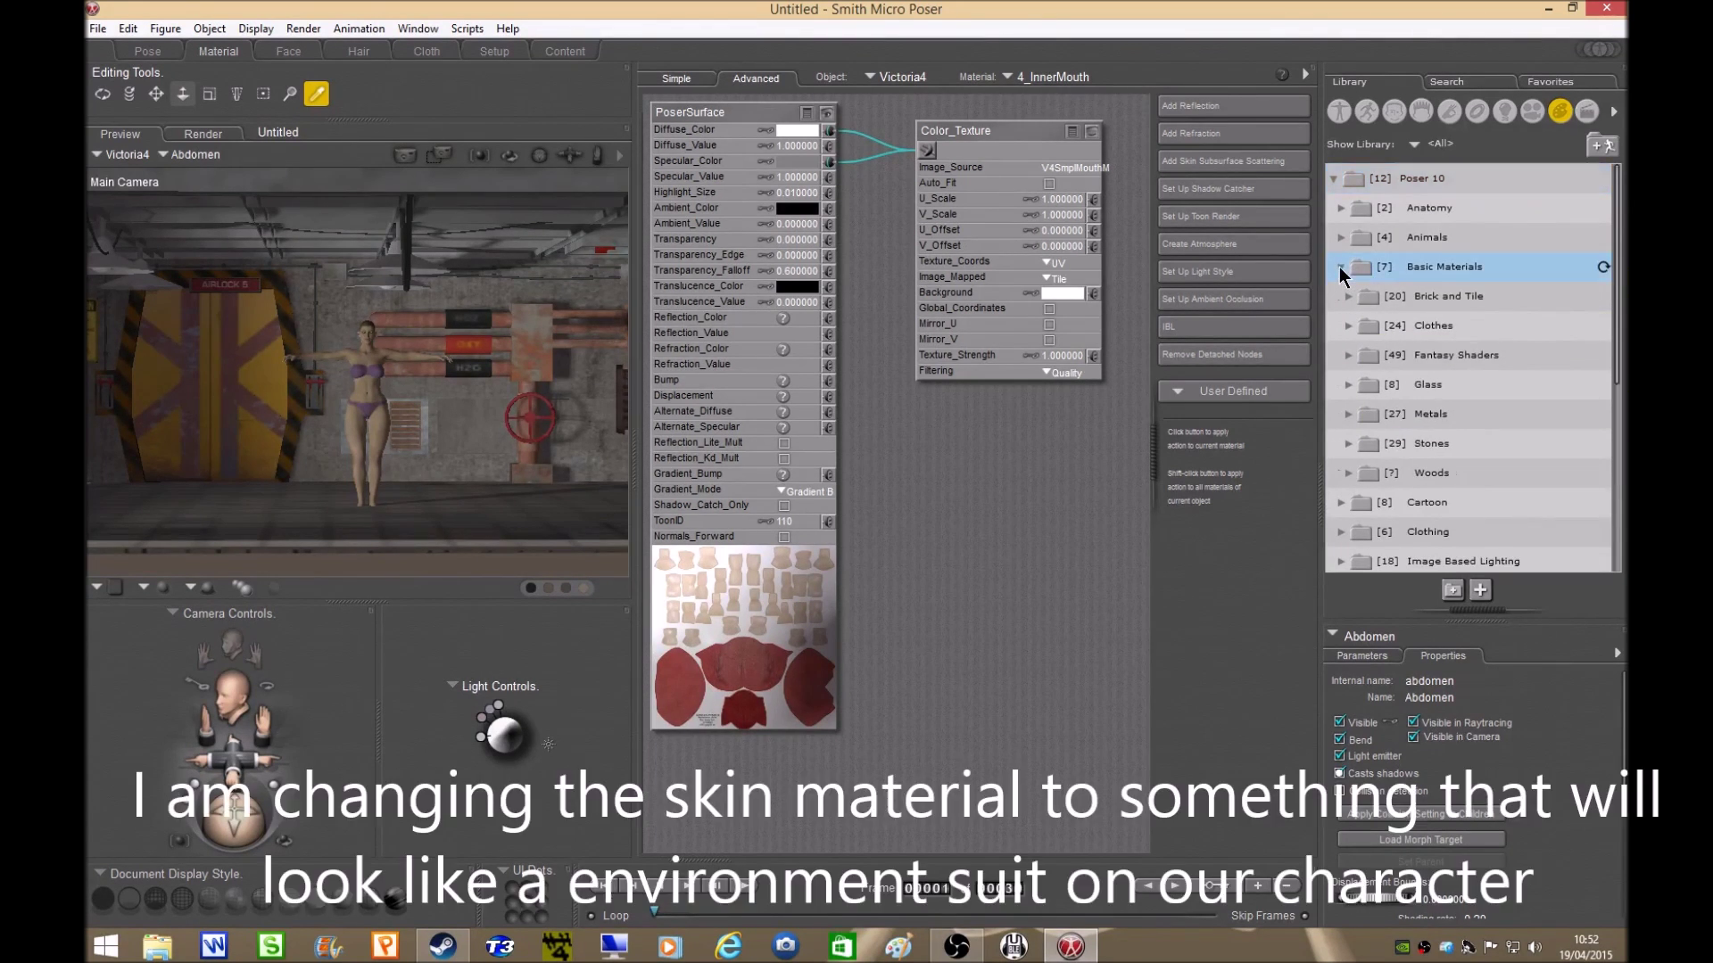
left_click(1349, 356)
left_click_drag(1620, 246, 1621, 303)
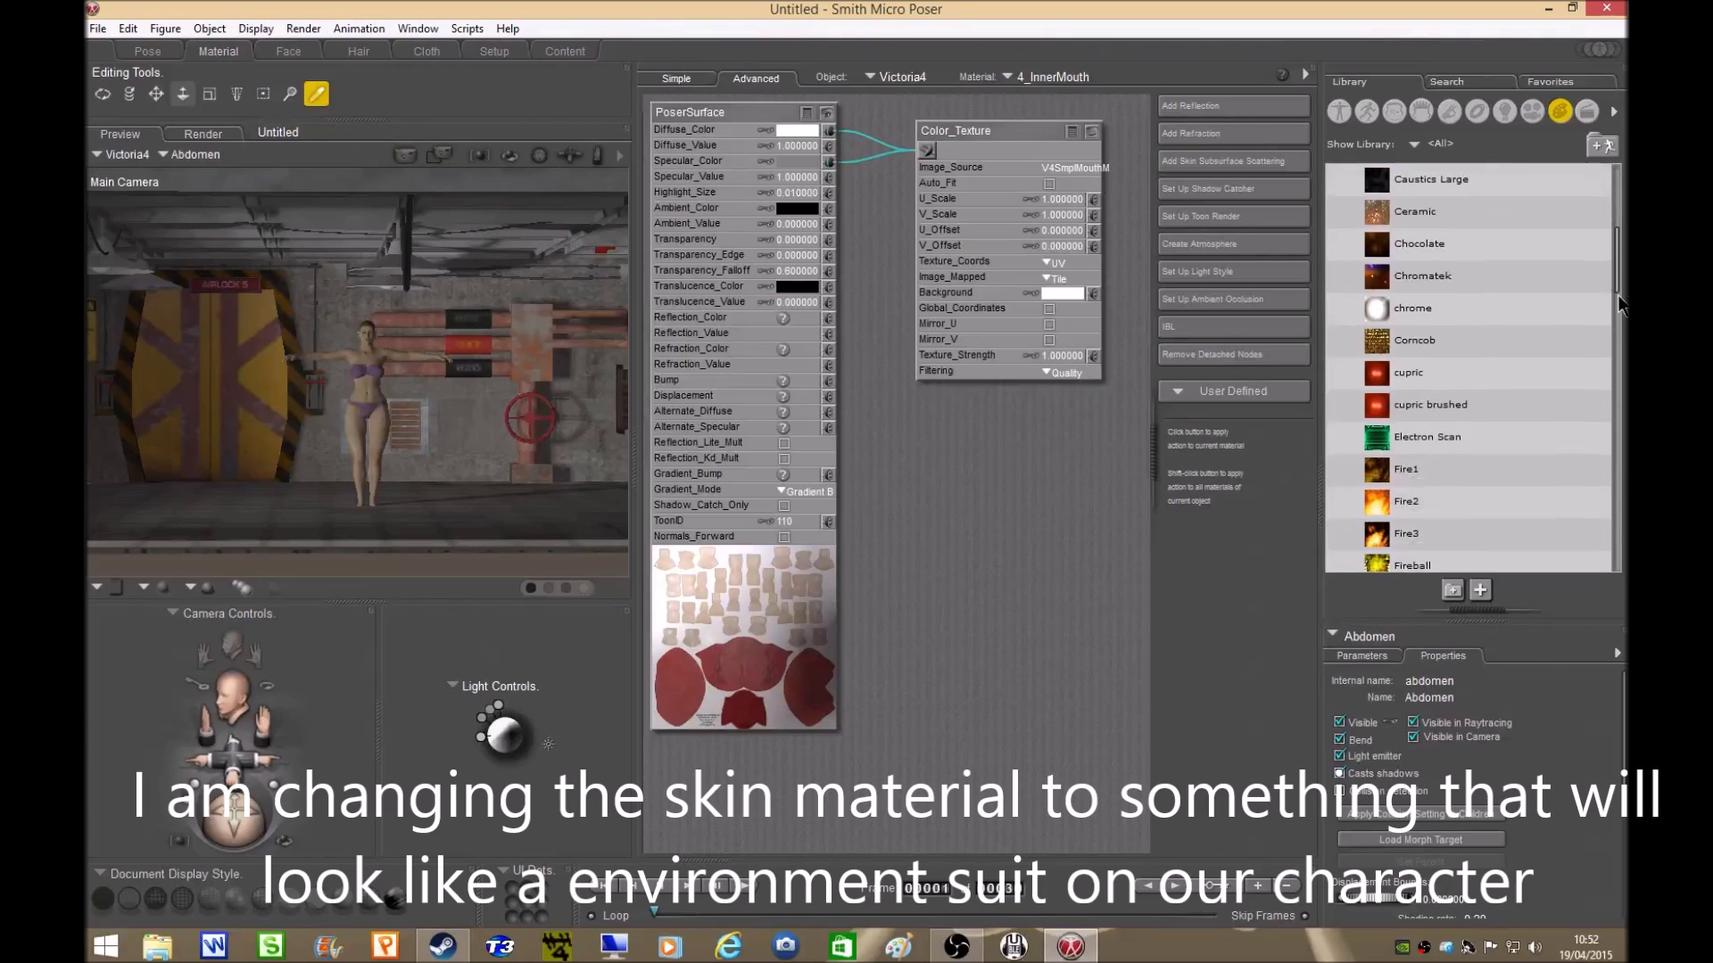
left_click(1381, 449)
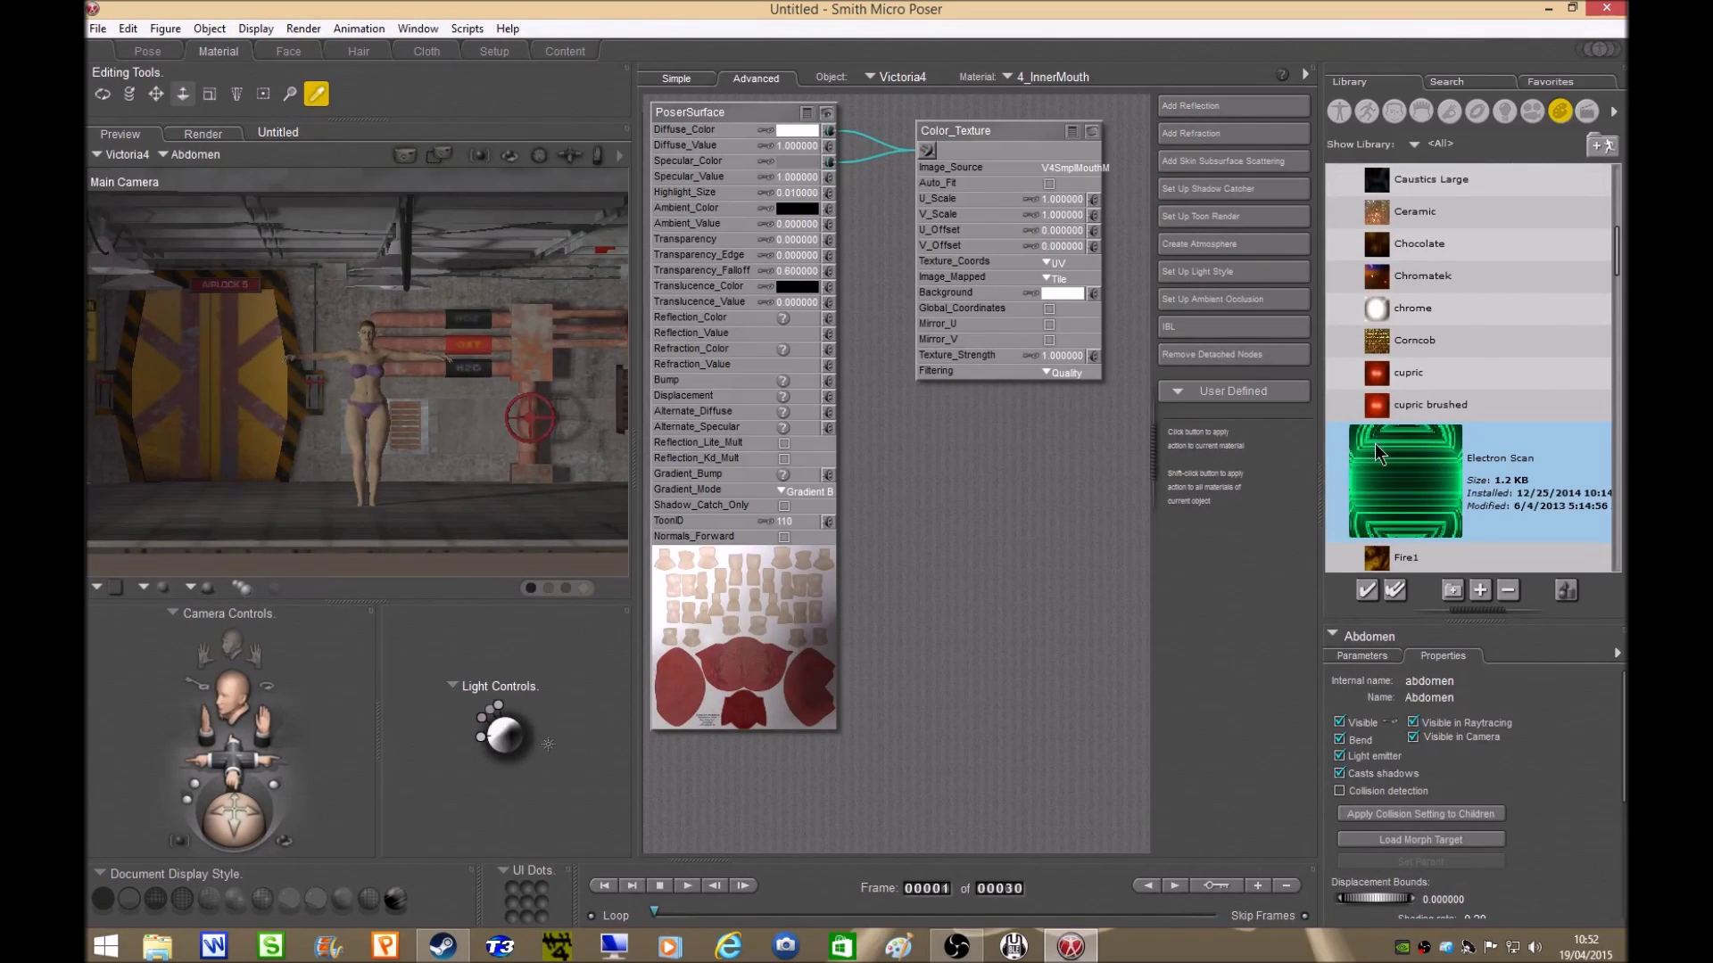
Apply Electron Scan to the torso, hip and leg skin materials
left_click(370, 392)
double_click(1392, 487)
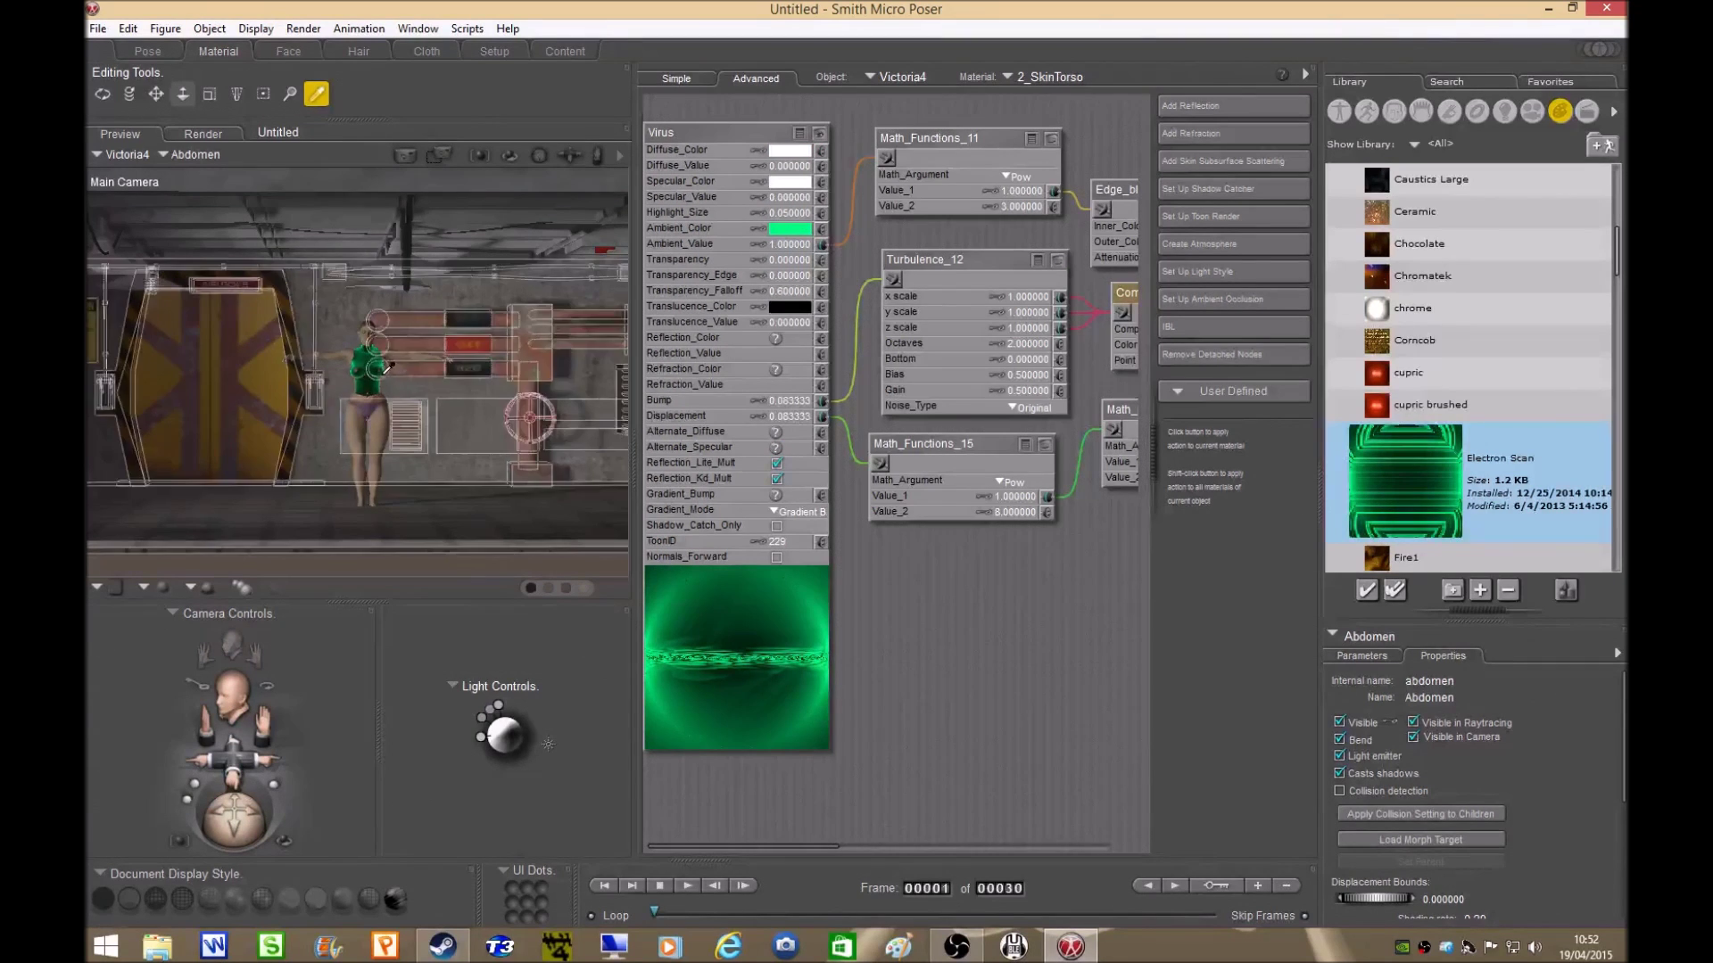
left_click(378, 411)
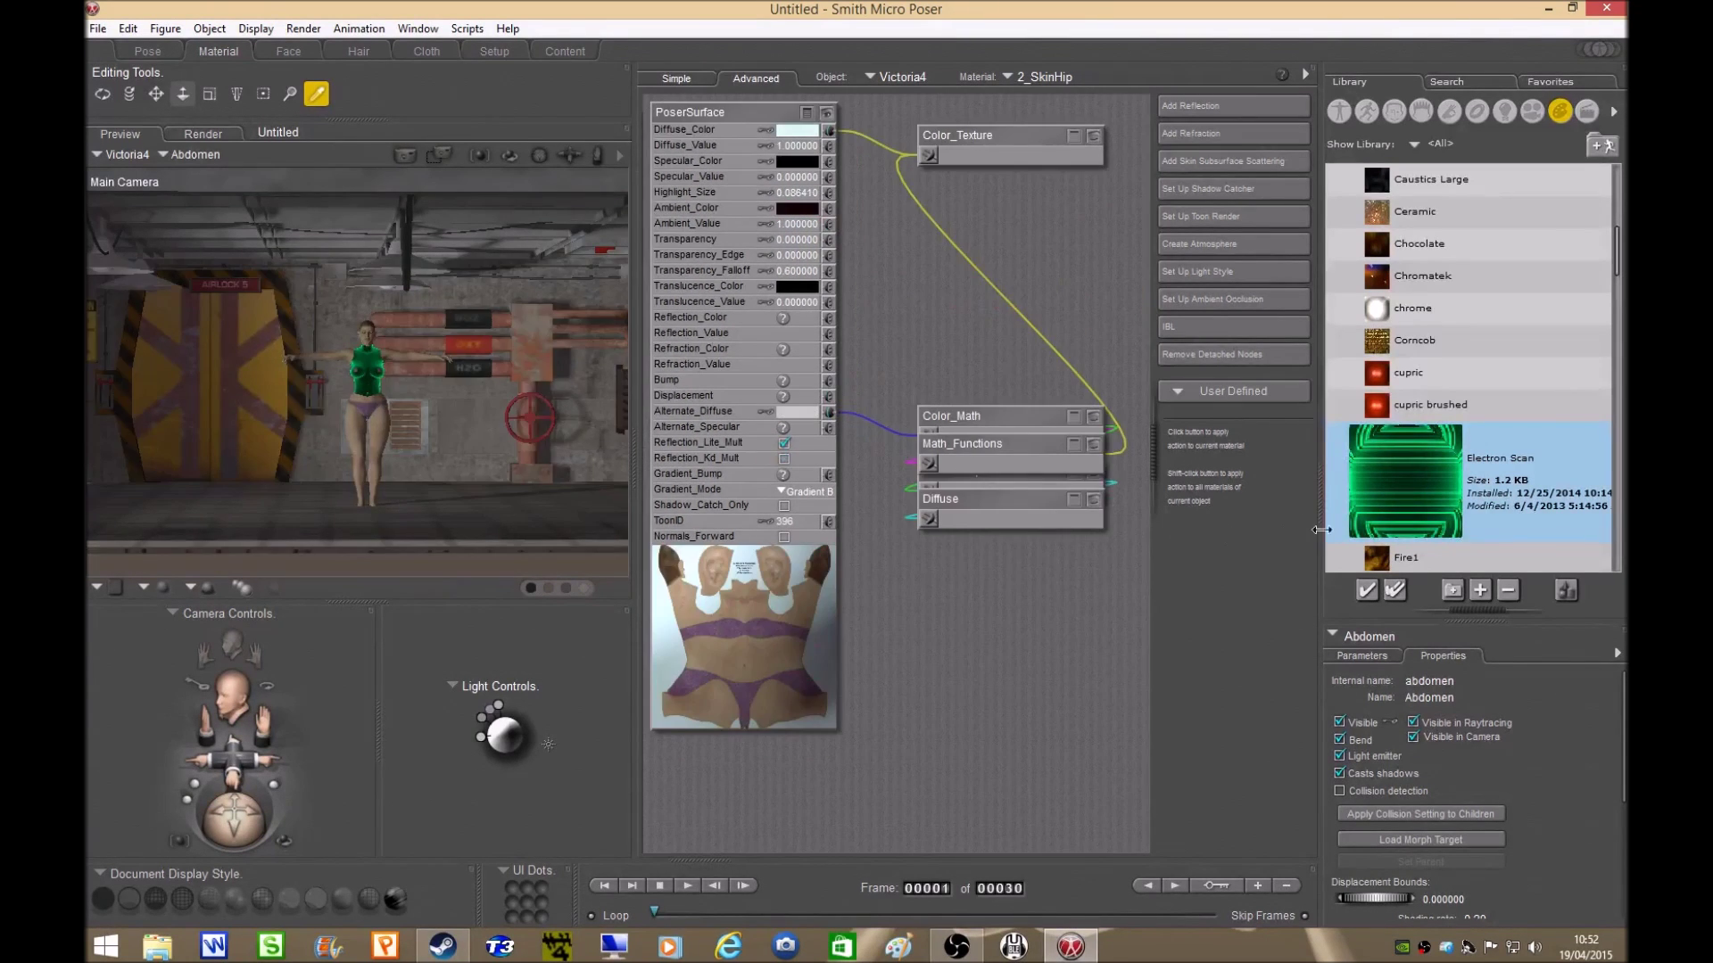
double_click(1378, 525)
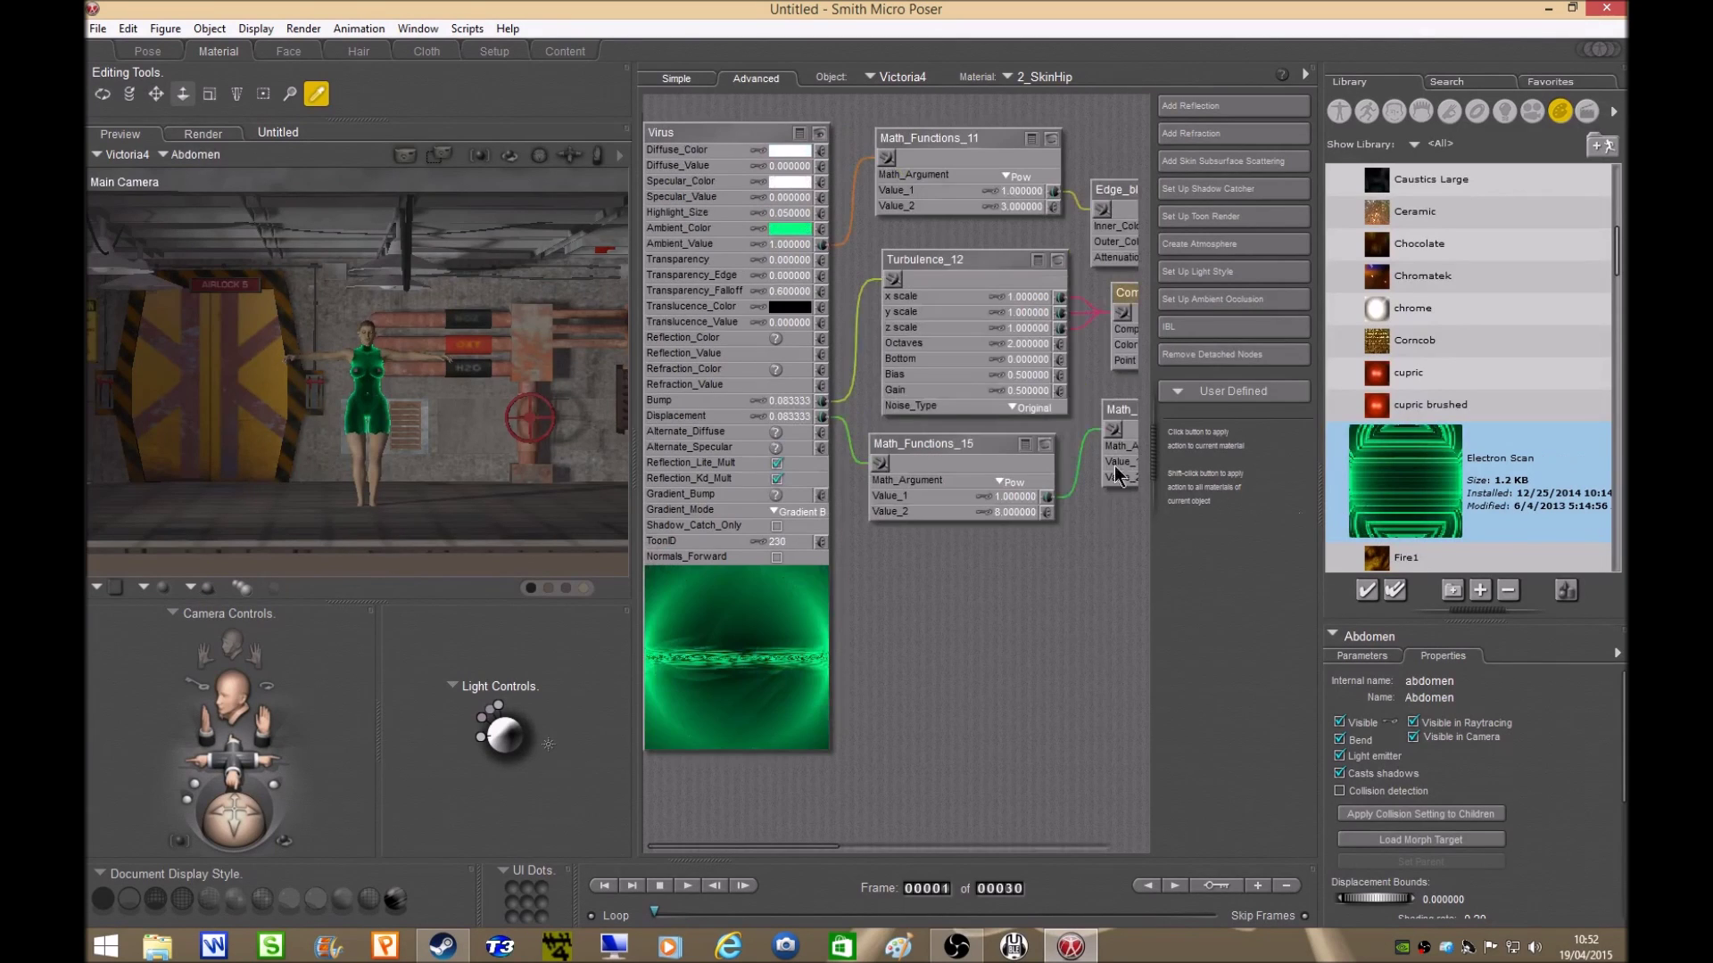
left_click(385, 450)
double_click(1449, 515)
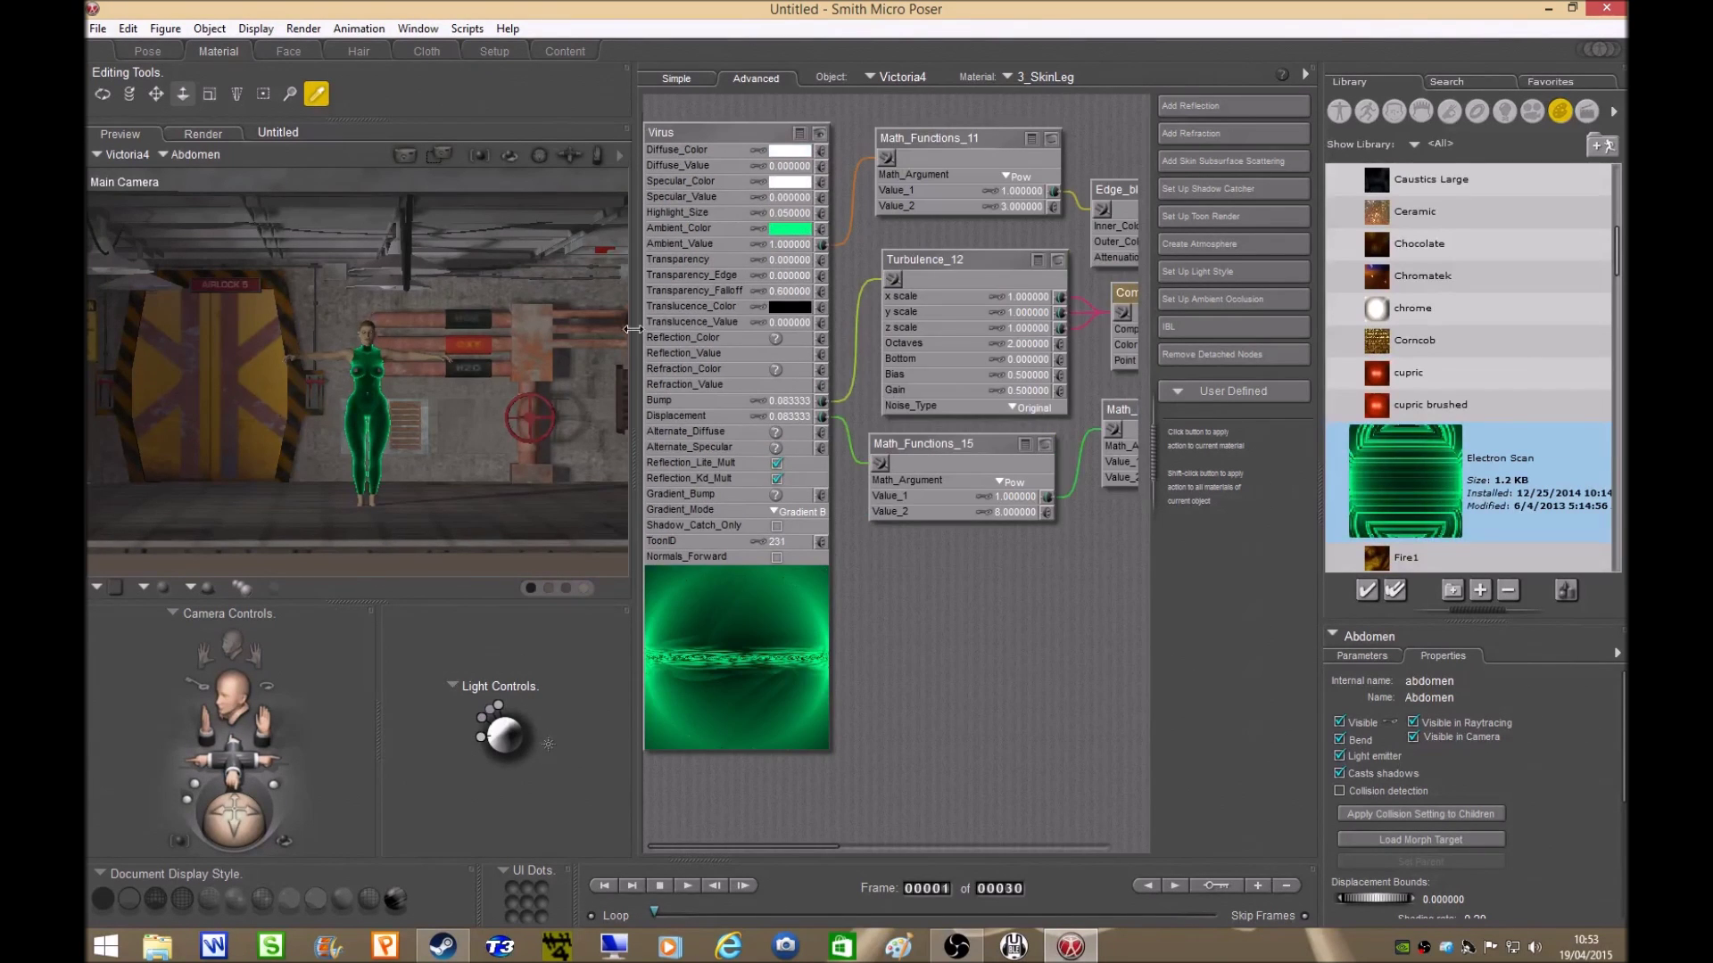
Apply Electron Scan to the forearm, upper arm and nipple skin, then return to the Pose room
left_click(412, 355)
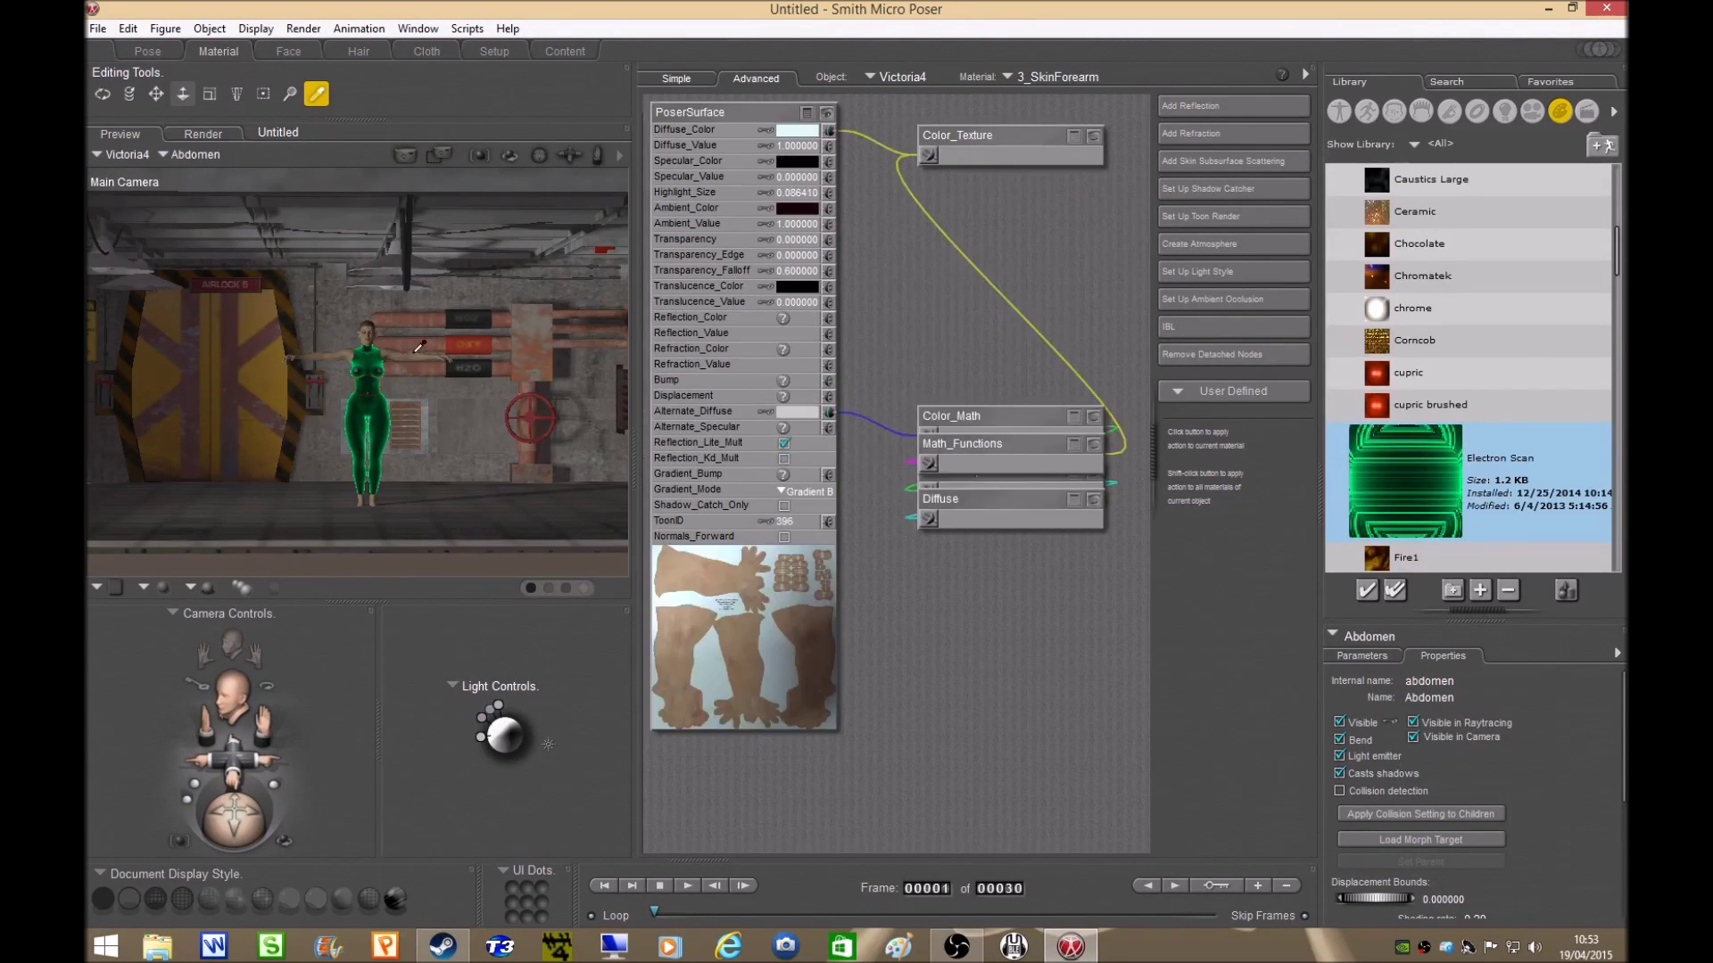
double_click(1406, 468)
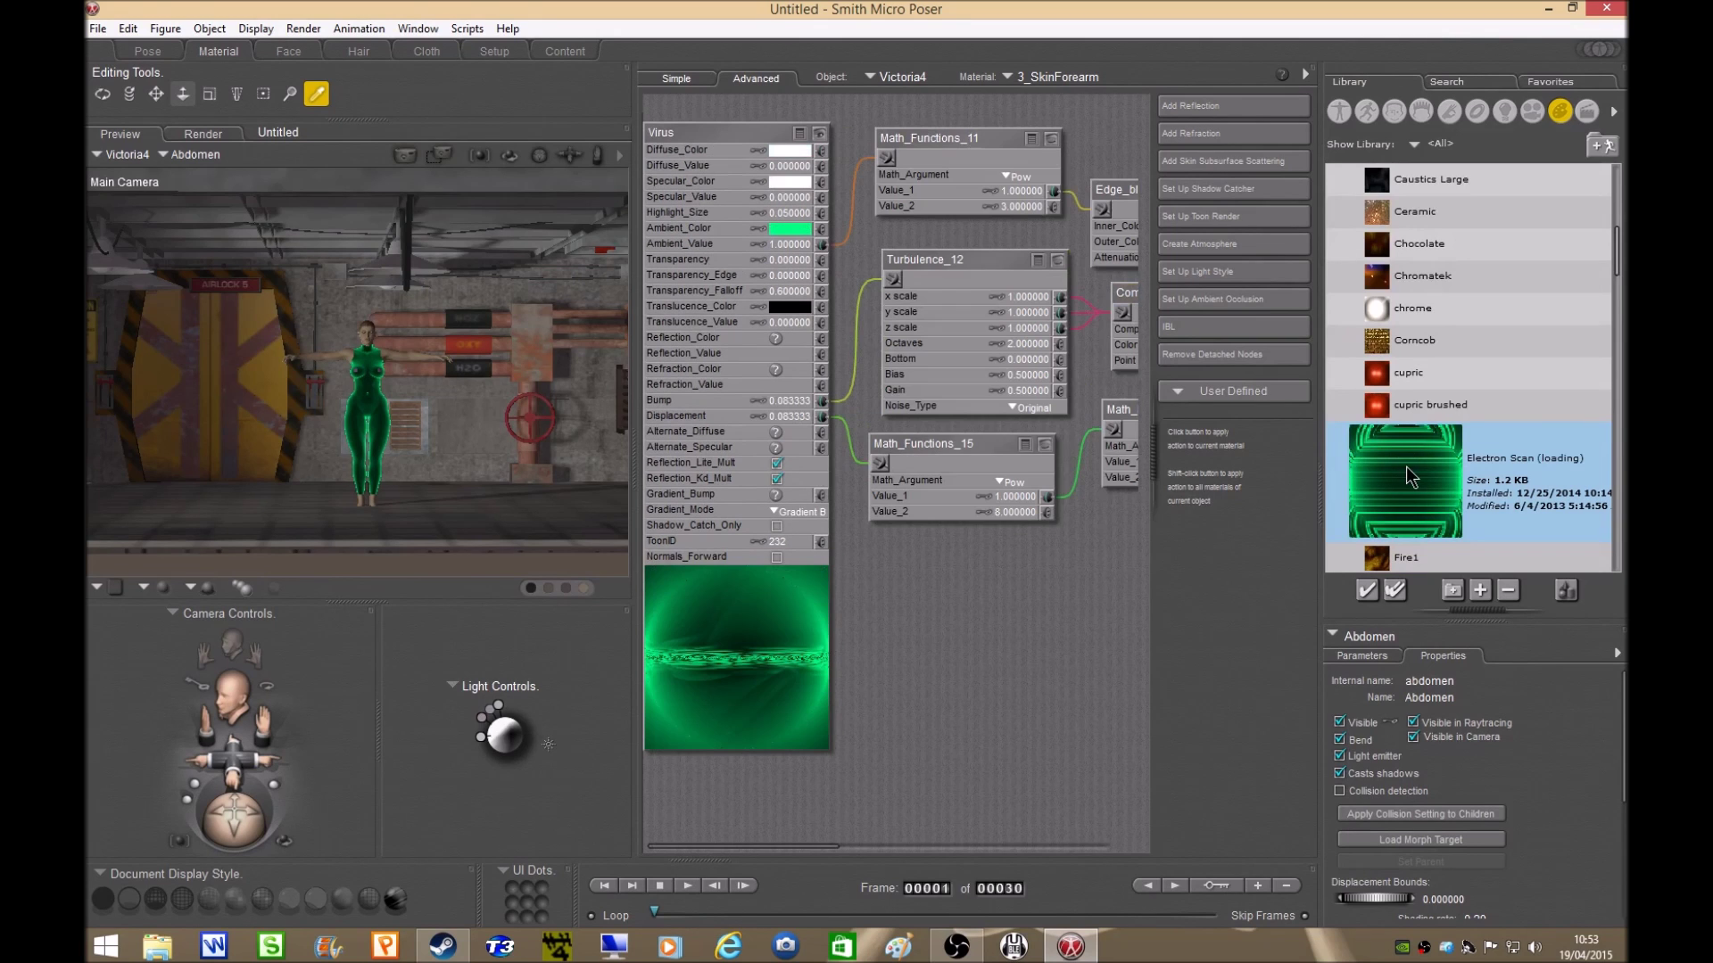
left_click(388, 355)
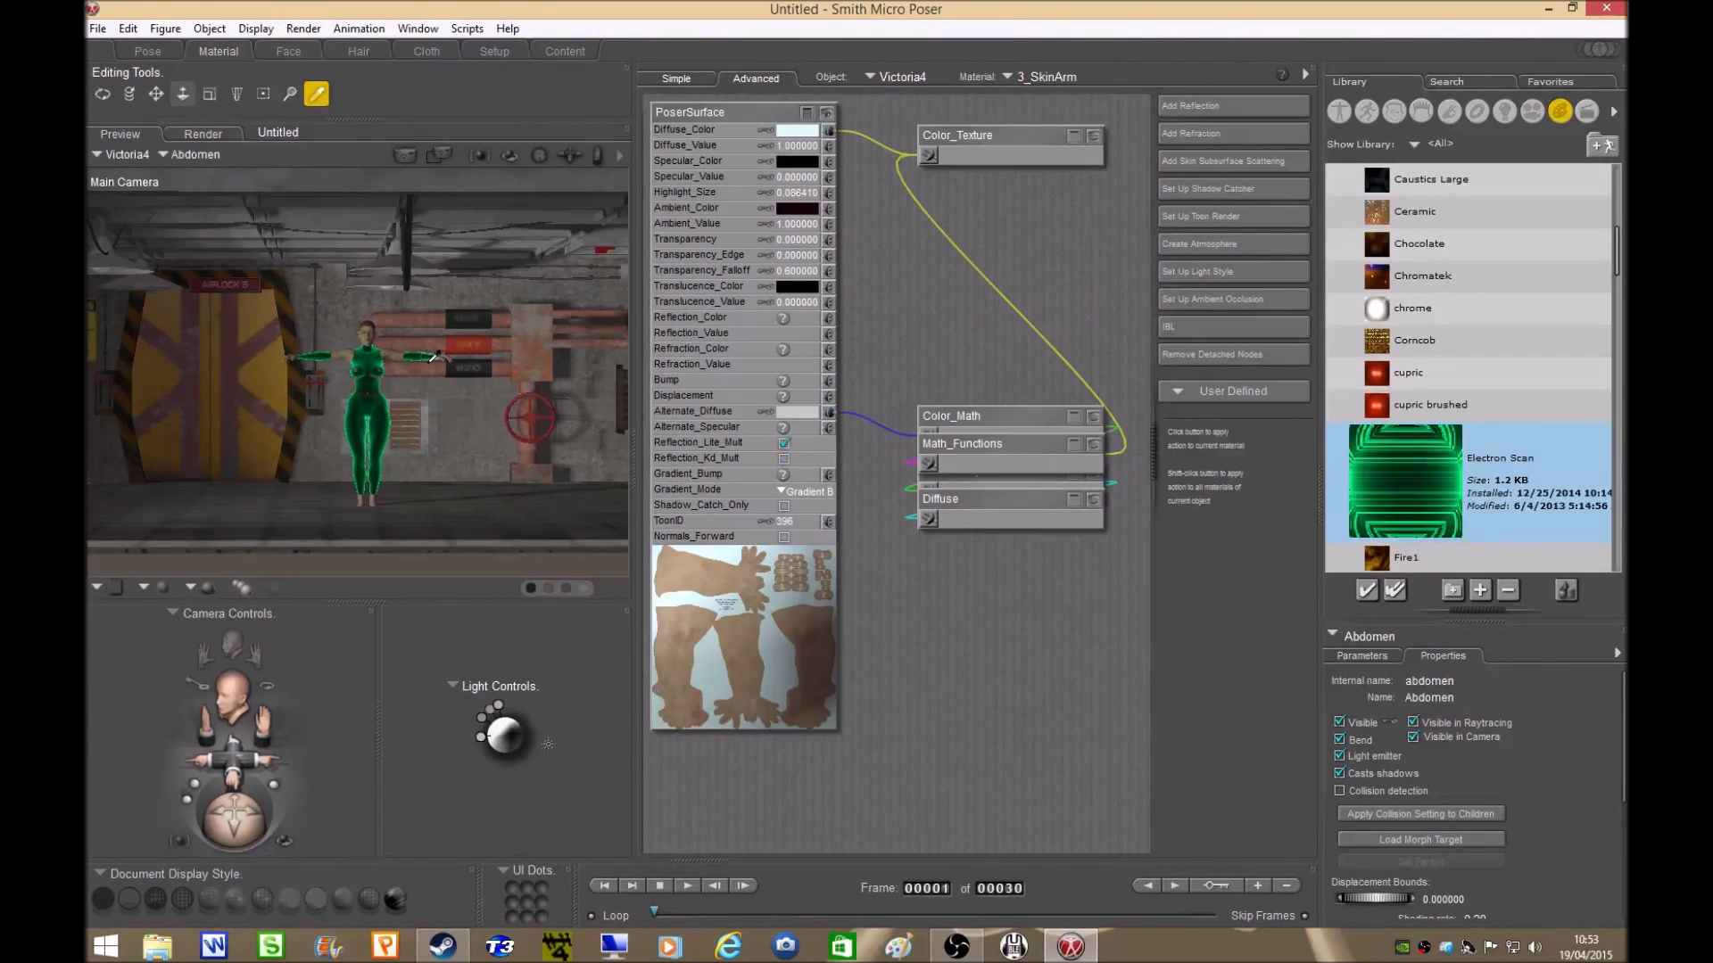
double_click(1429, 505)
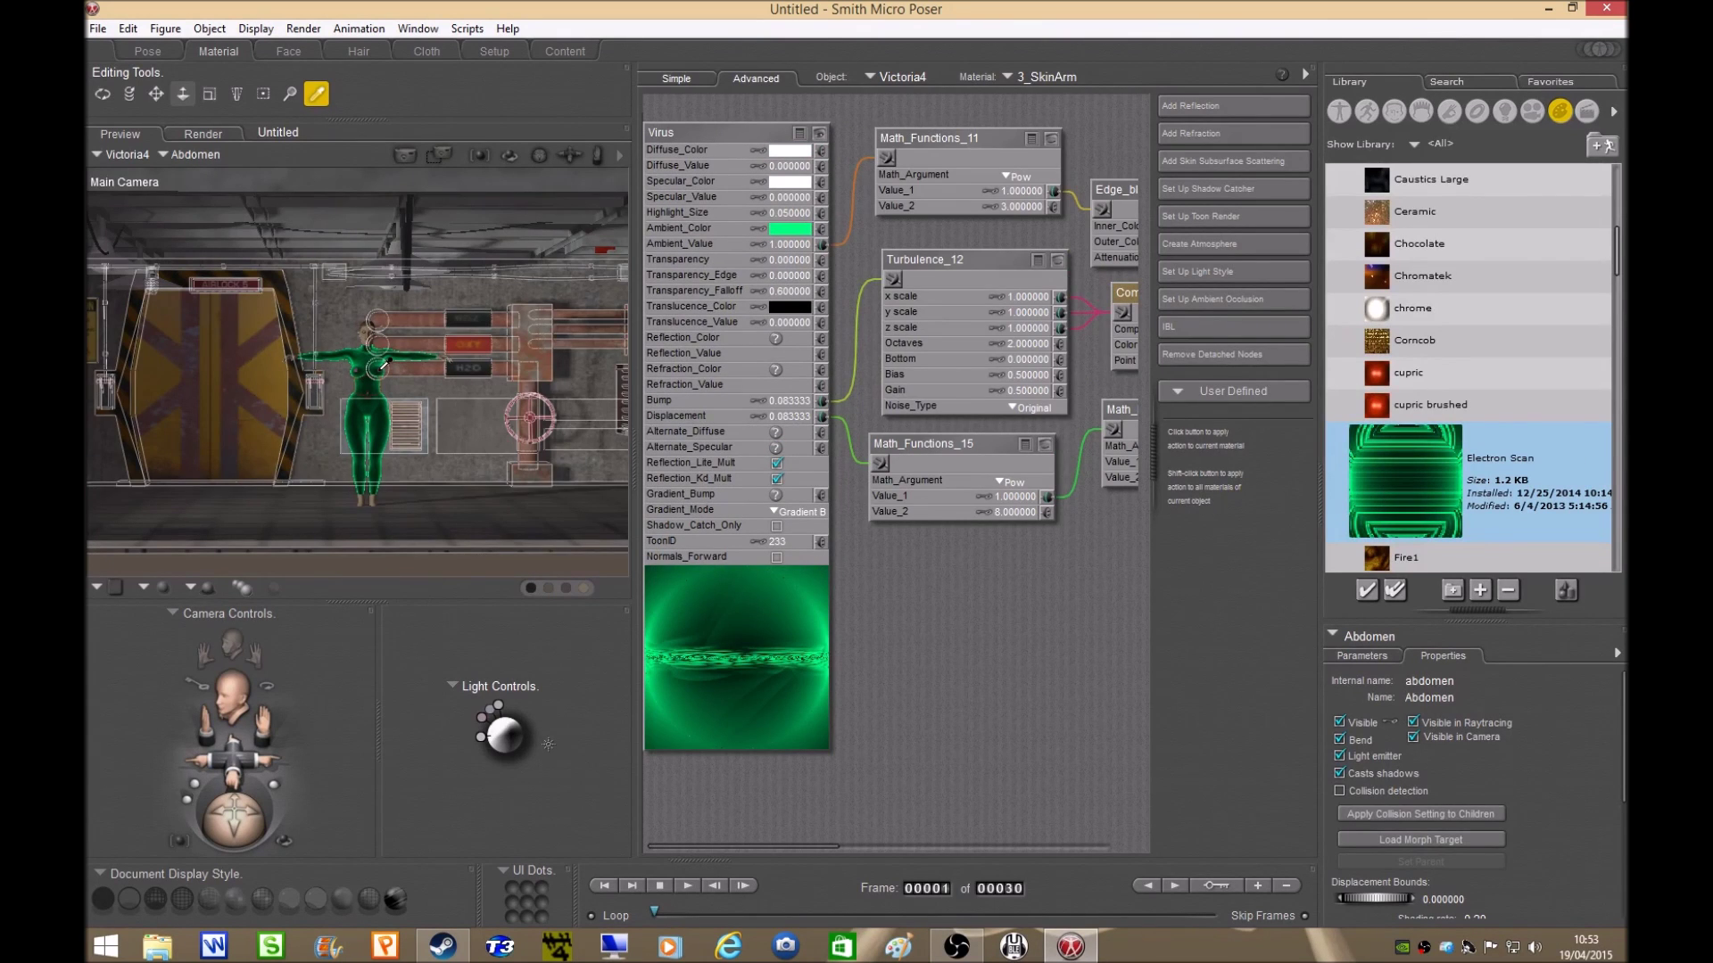
left_click(384, 362)
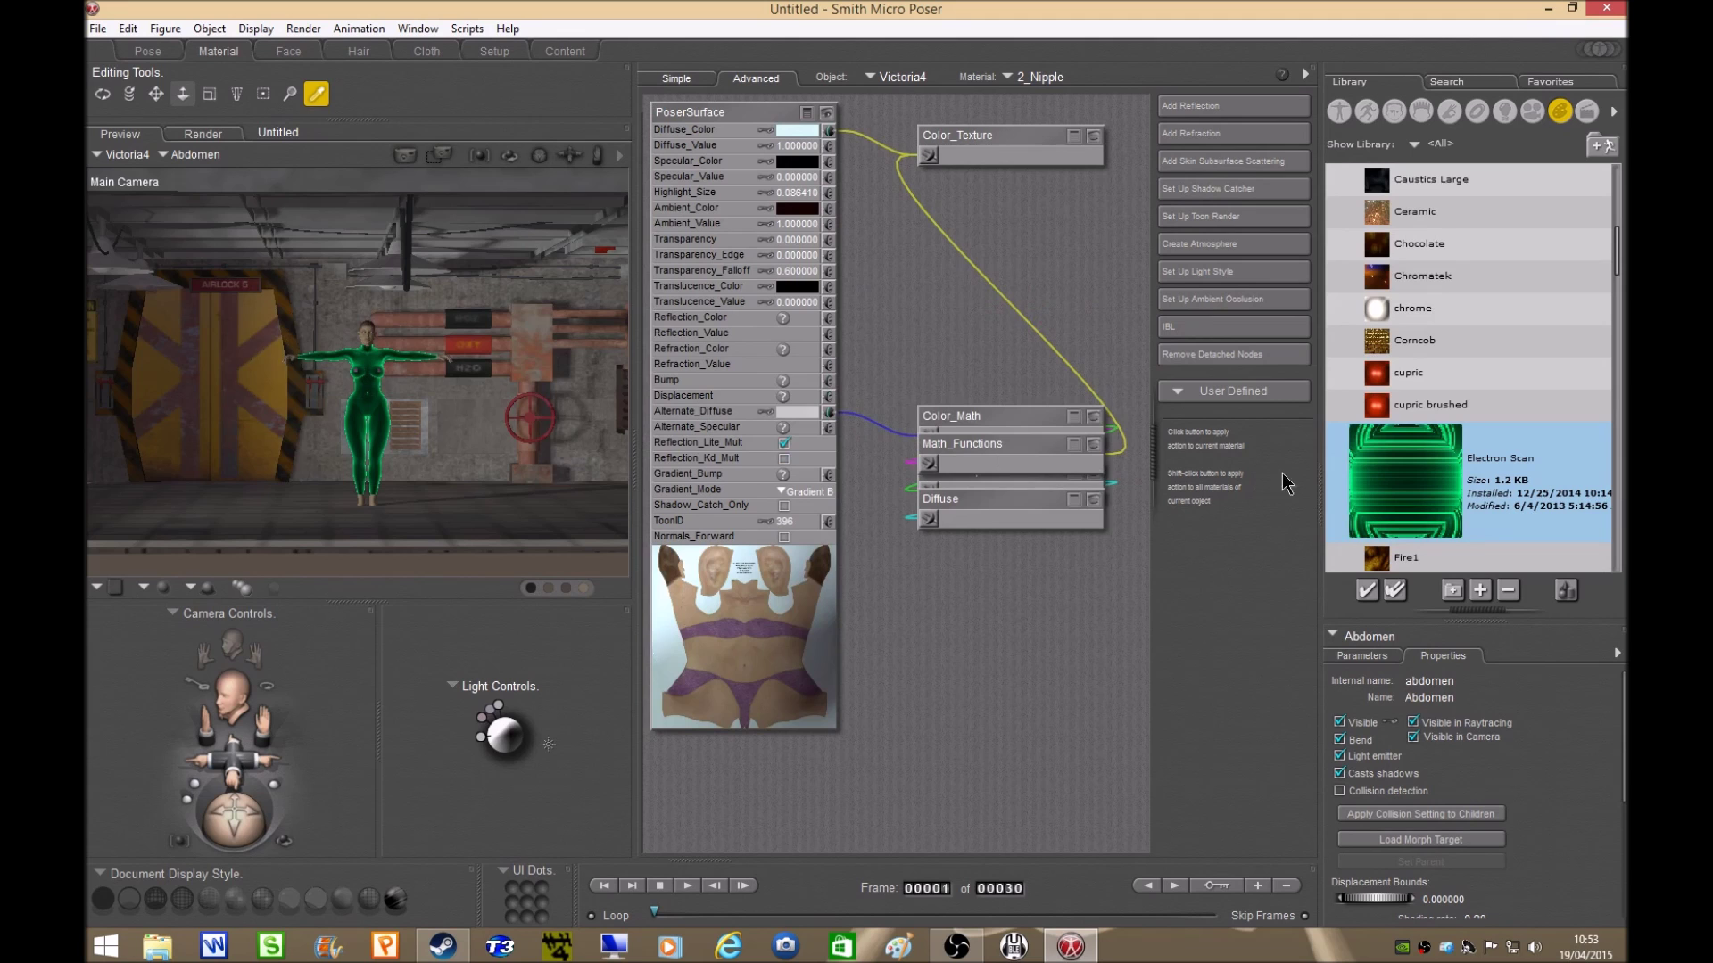
double_click(1367, 475)
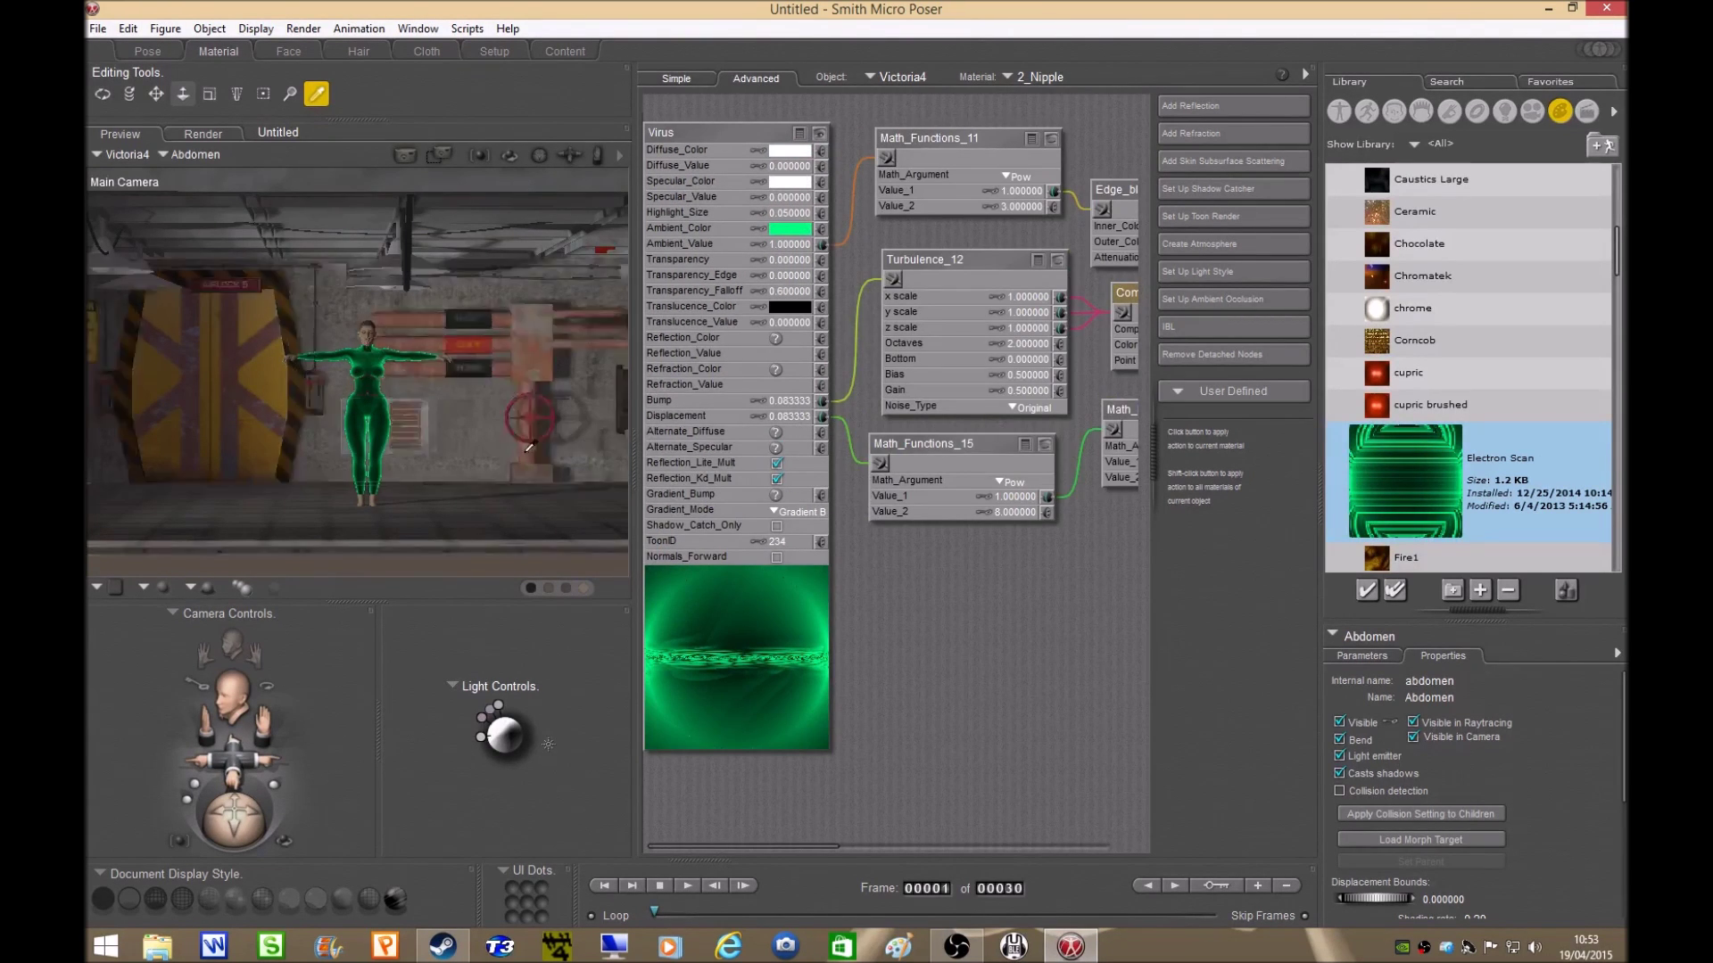
left_click(147, 53)
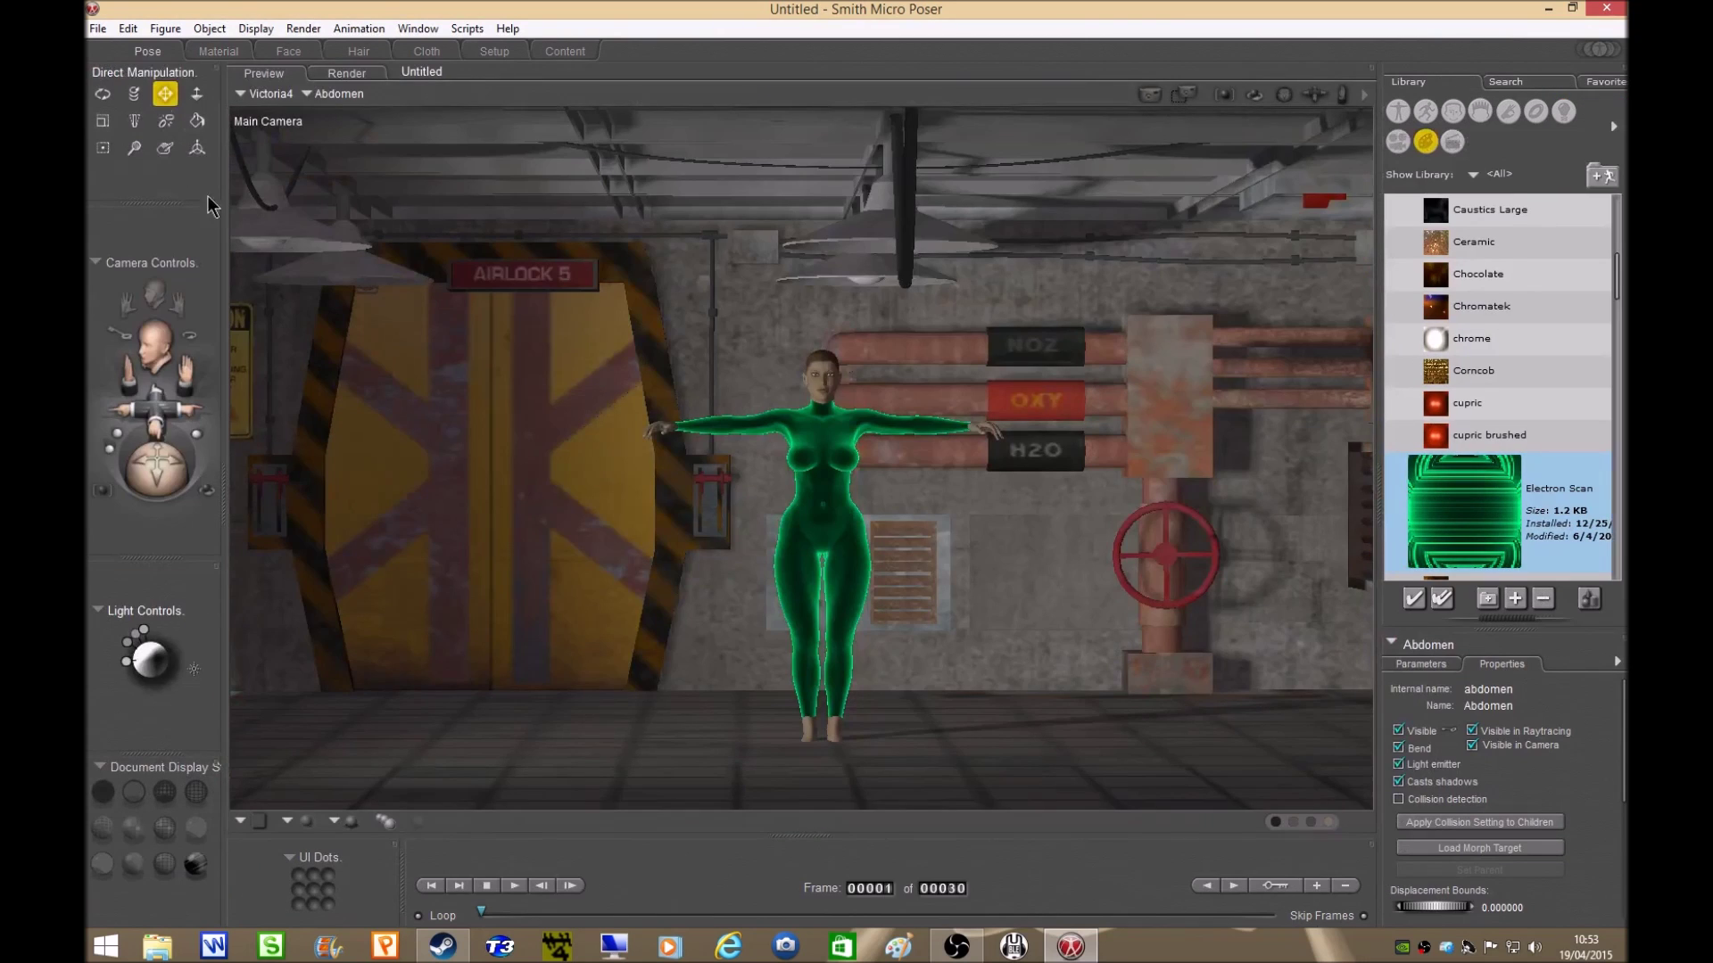
Switch to the Posing Camera, frame the figure's head and body, and show the Props library
left_click(98, 265)
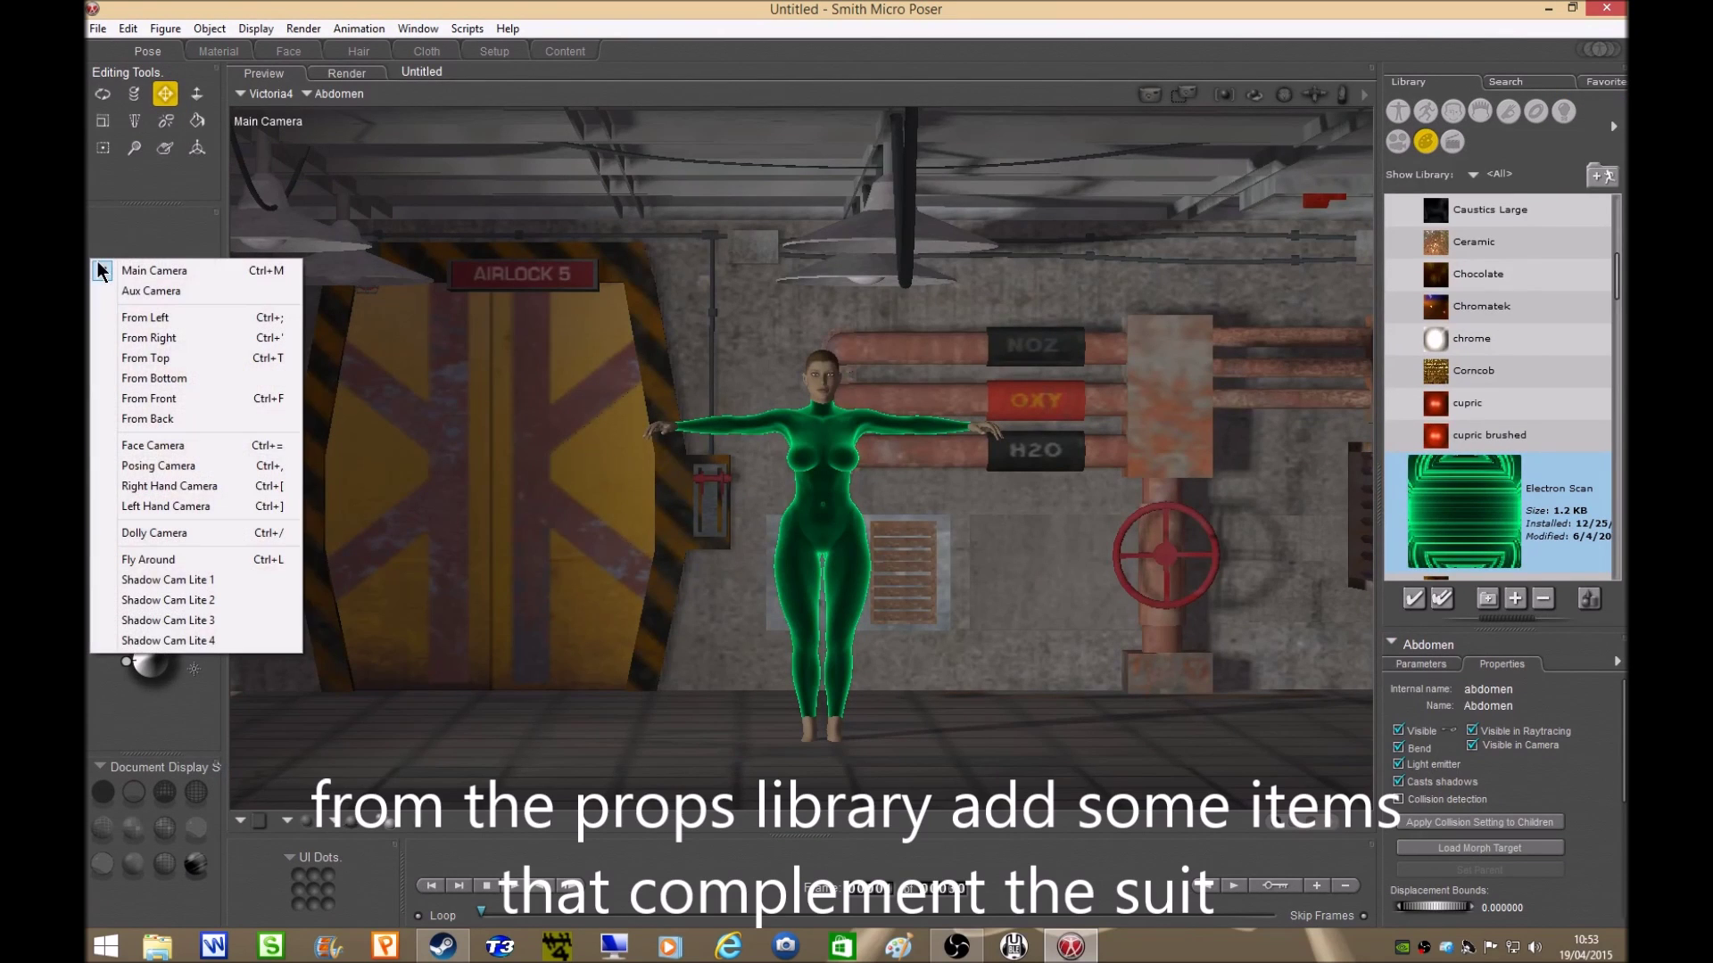
left_click(161, 464)
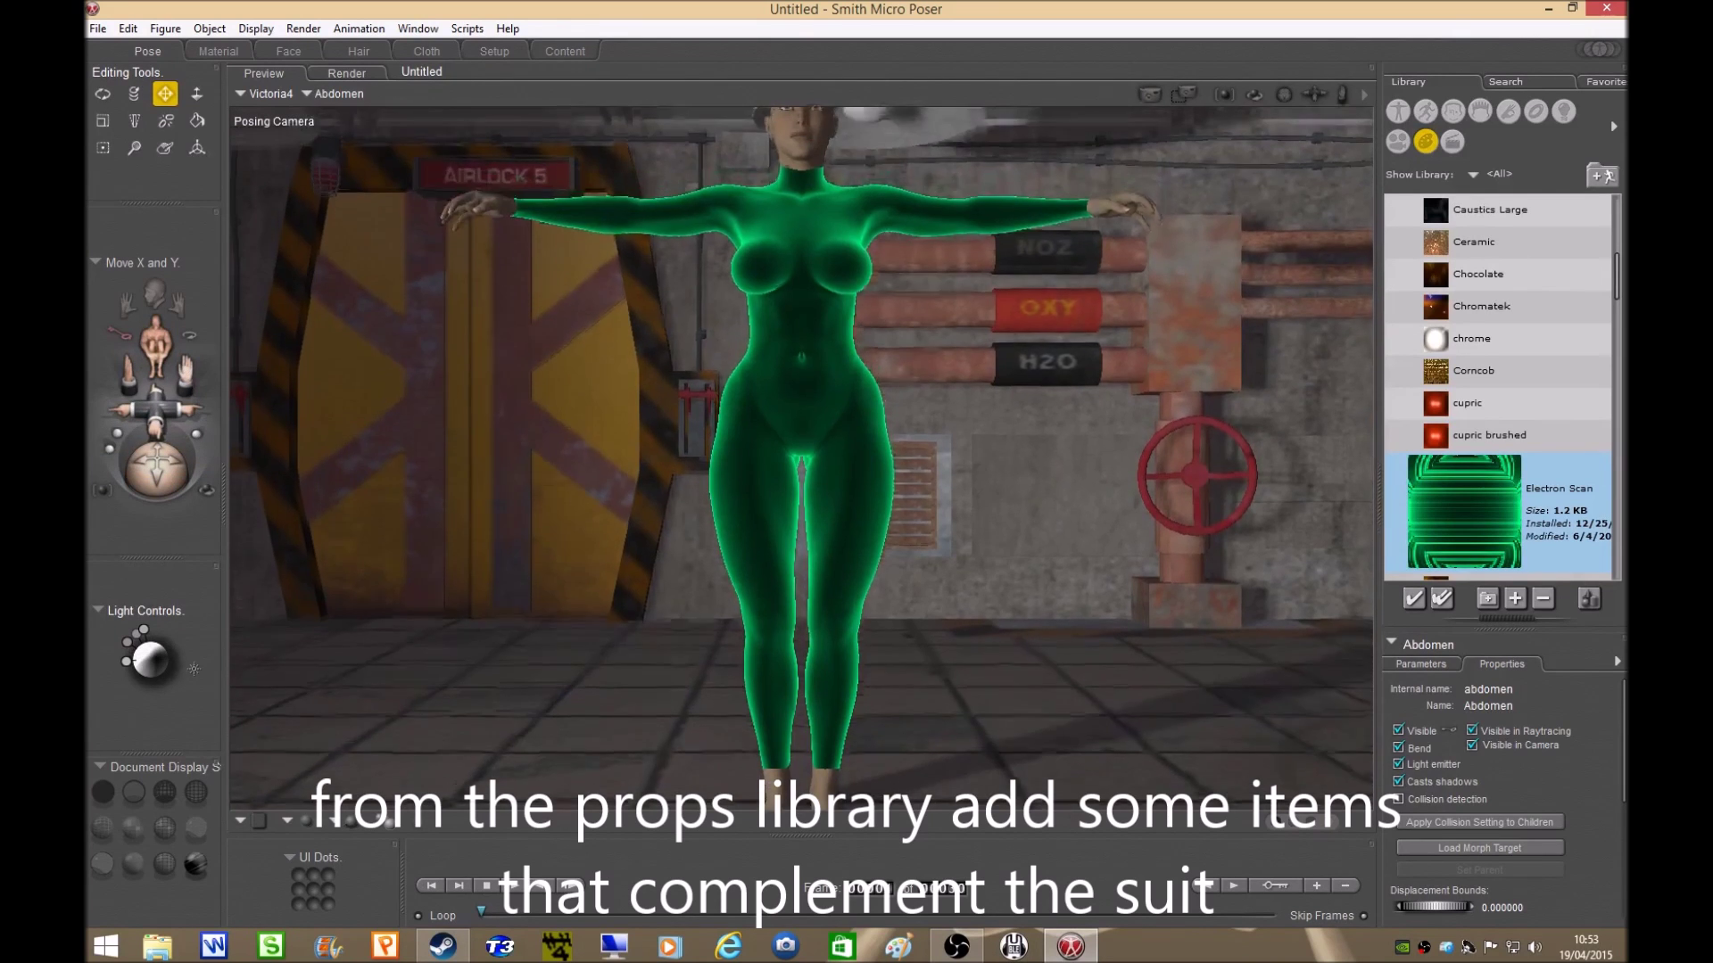
left_click_drag(162, 464, 162, 446)
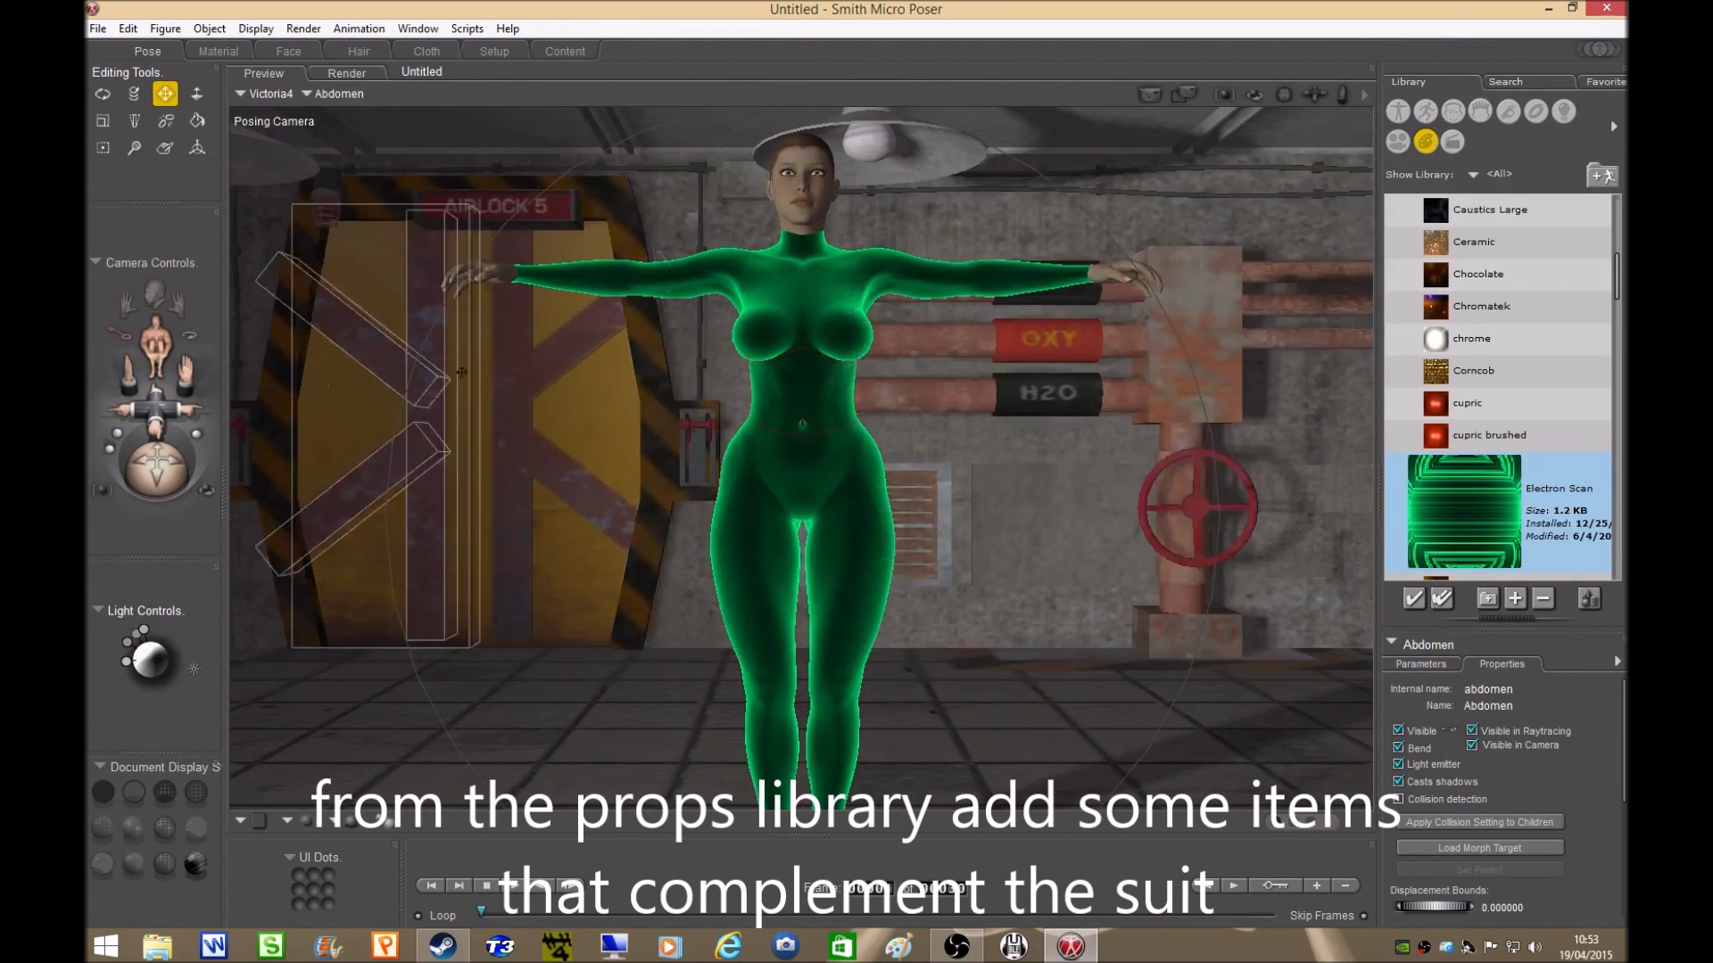
left_click(1537, 113)
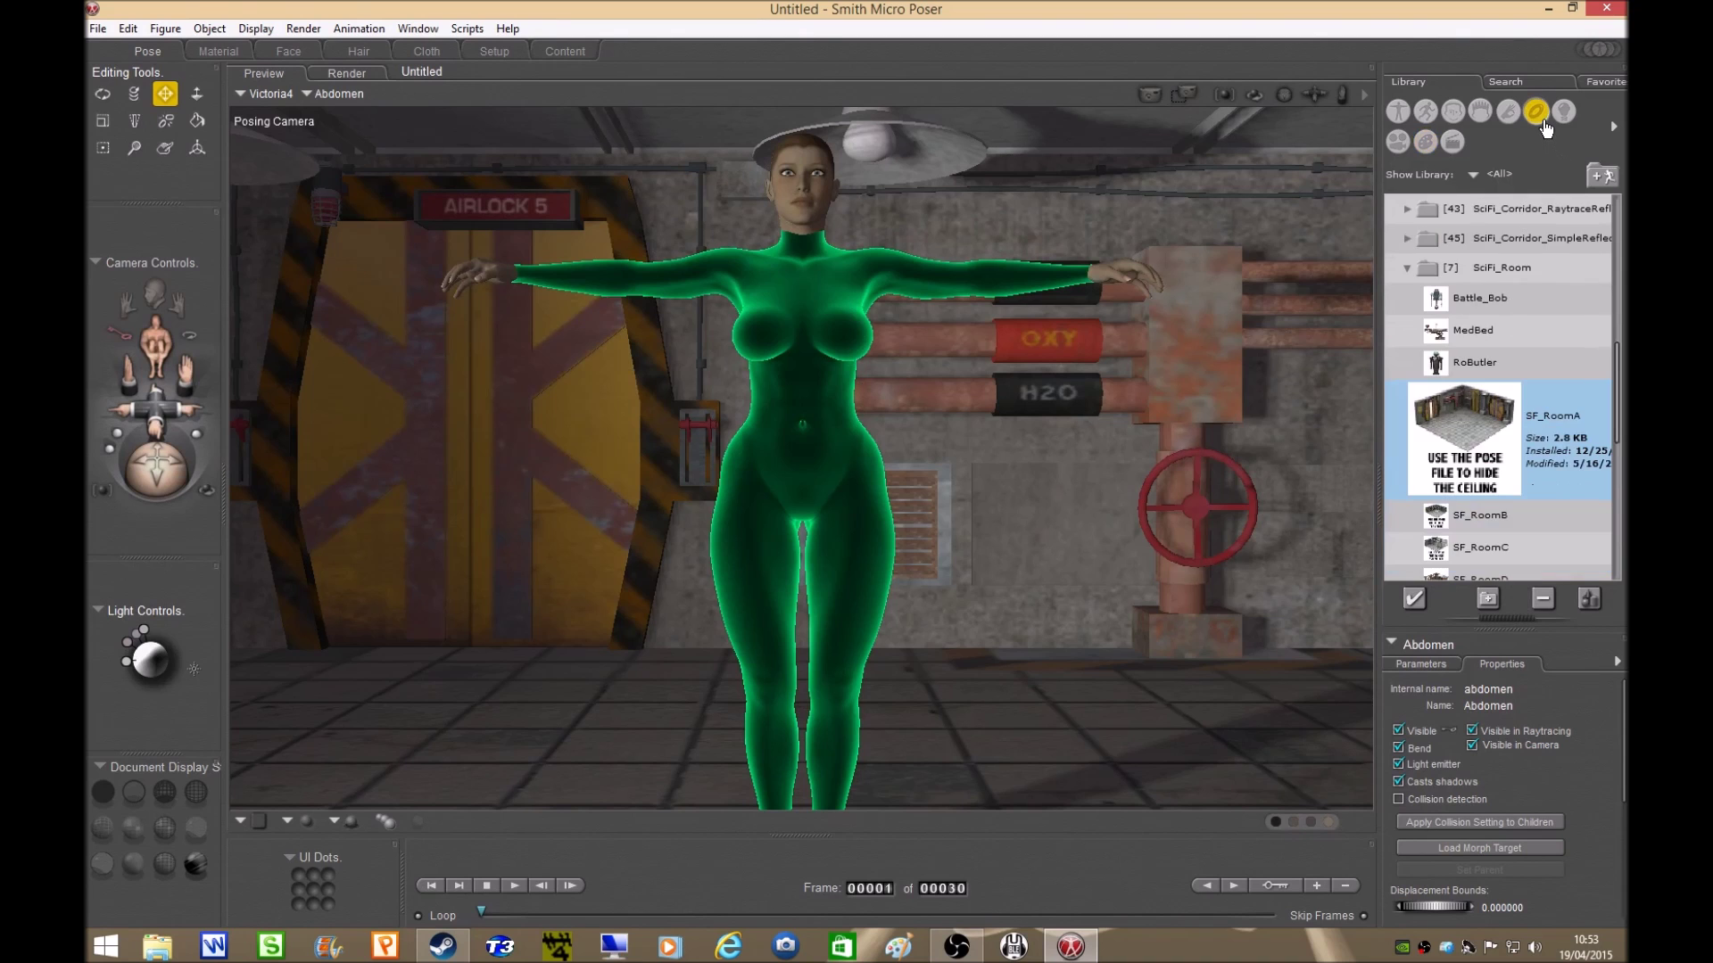
Collapse the SciFi_Room, Places and Poser 10 folders in the Props library
left_click(1406, 268)
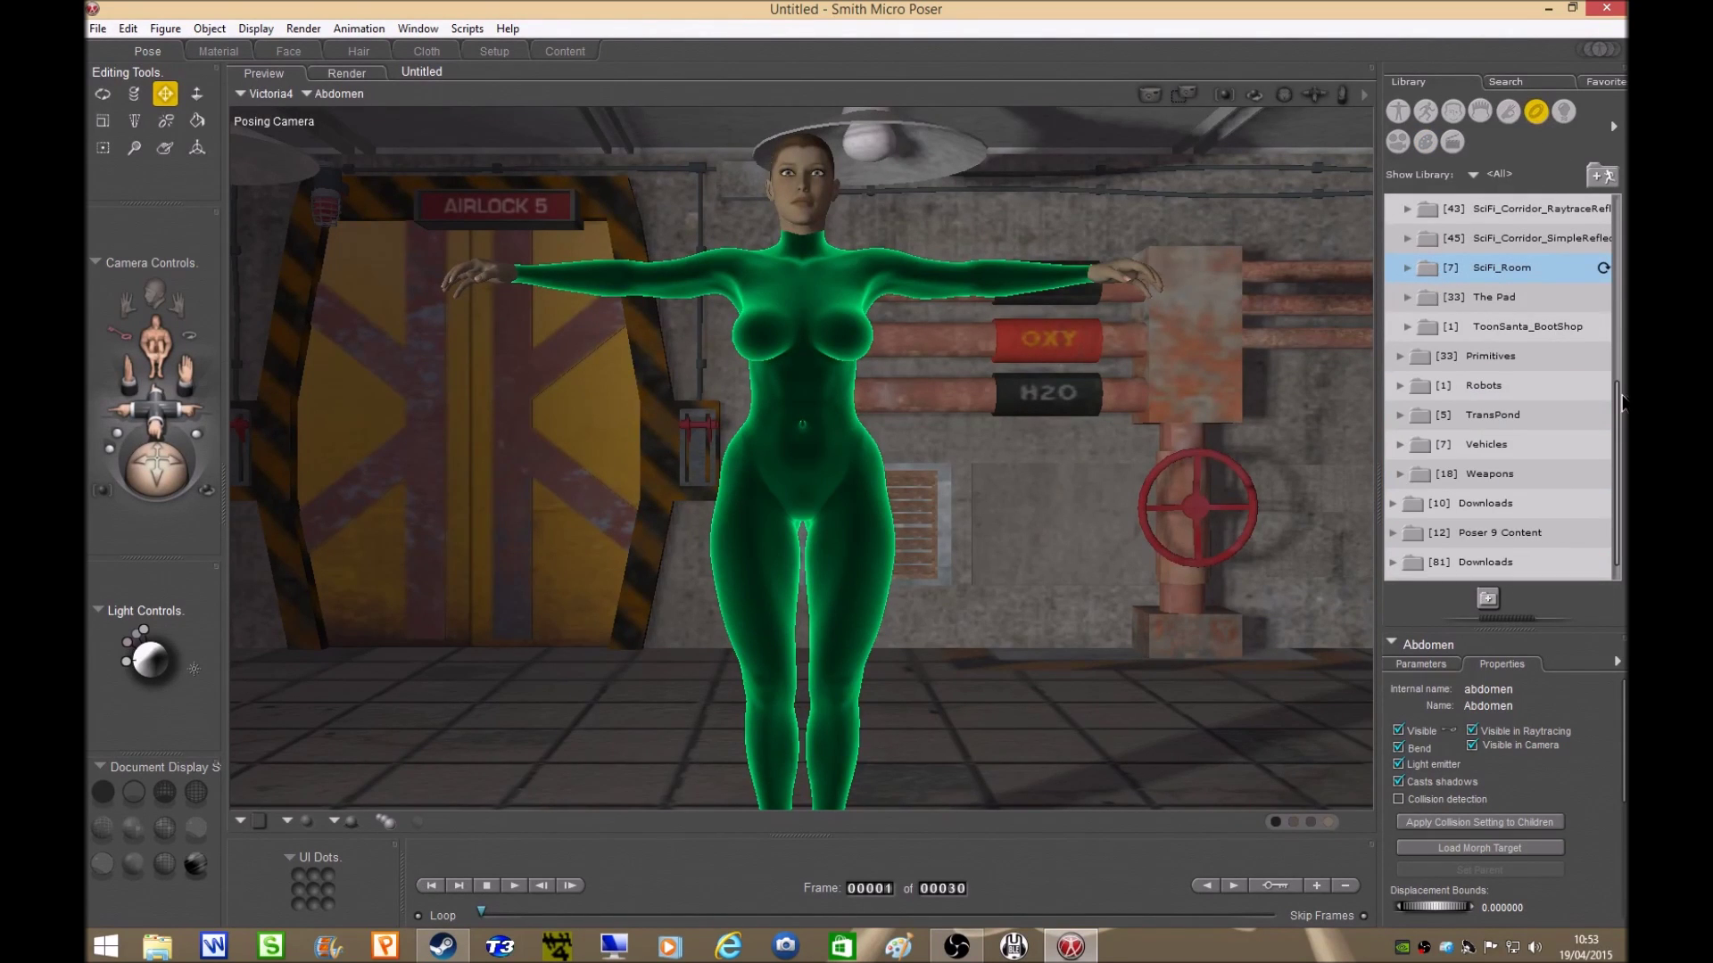
left_click_drag(1619, 409, 1614, 209)
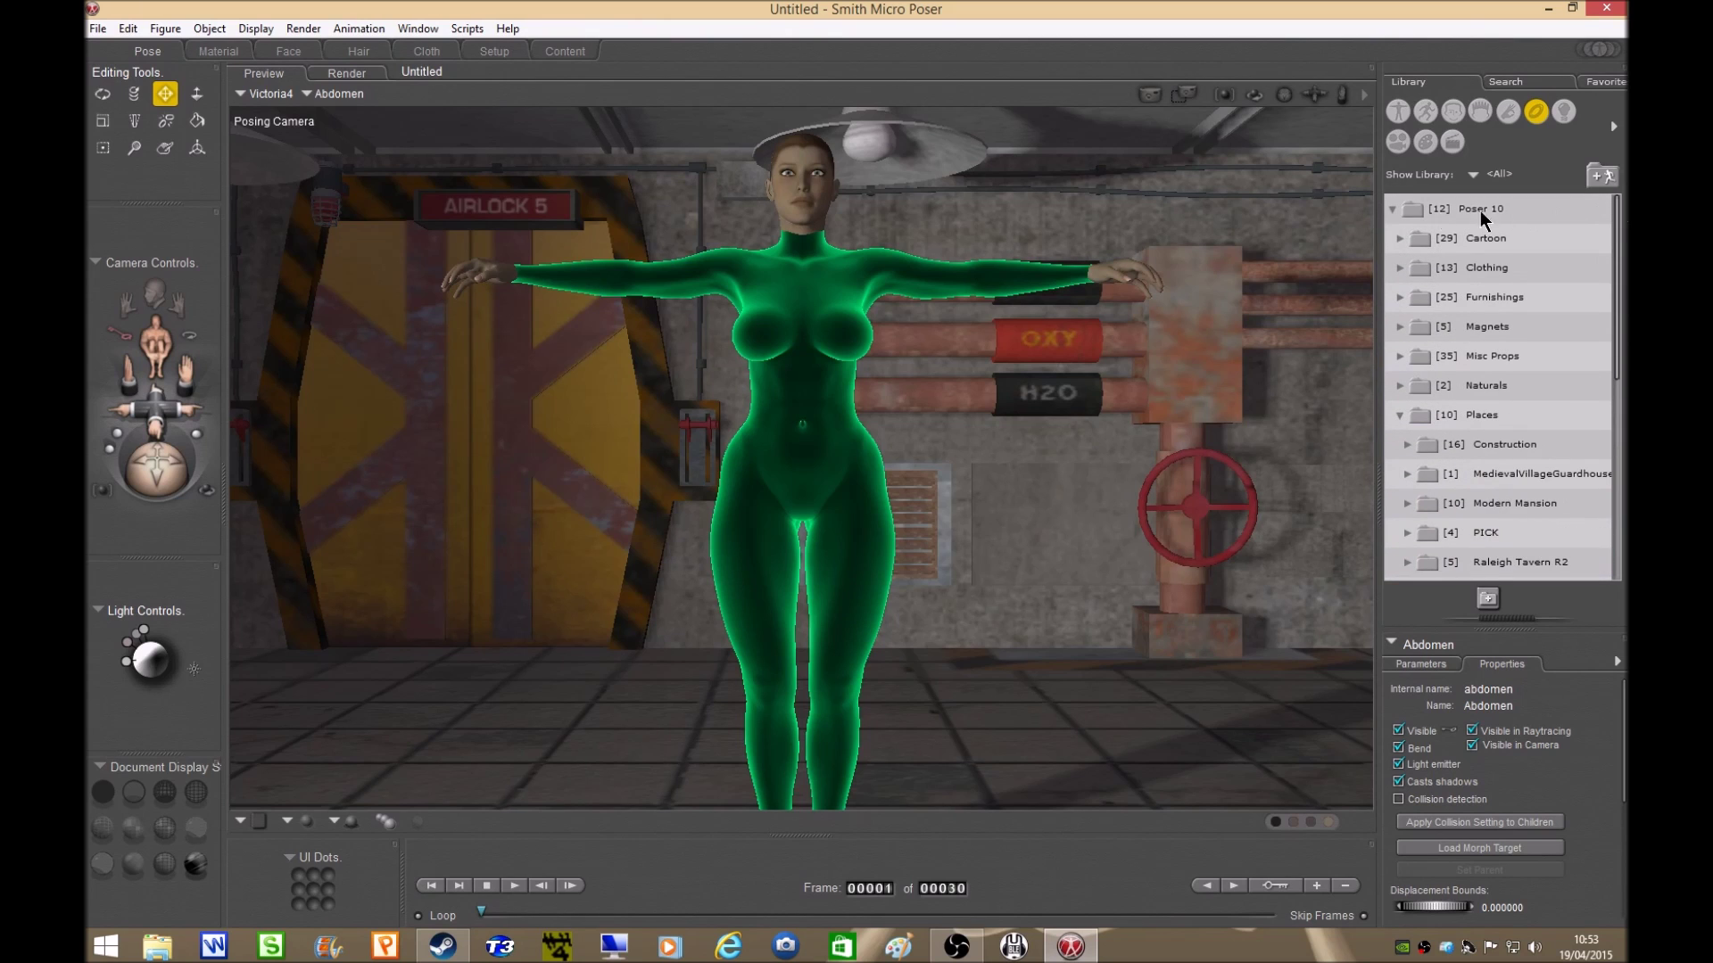
left_click(1397, 388)
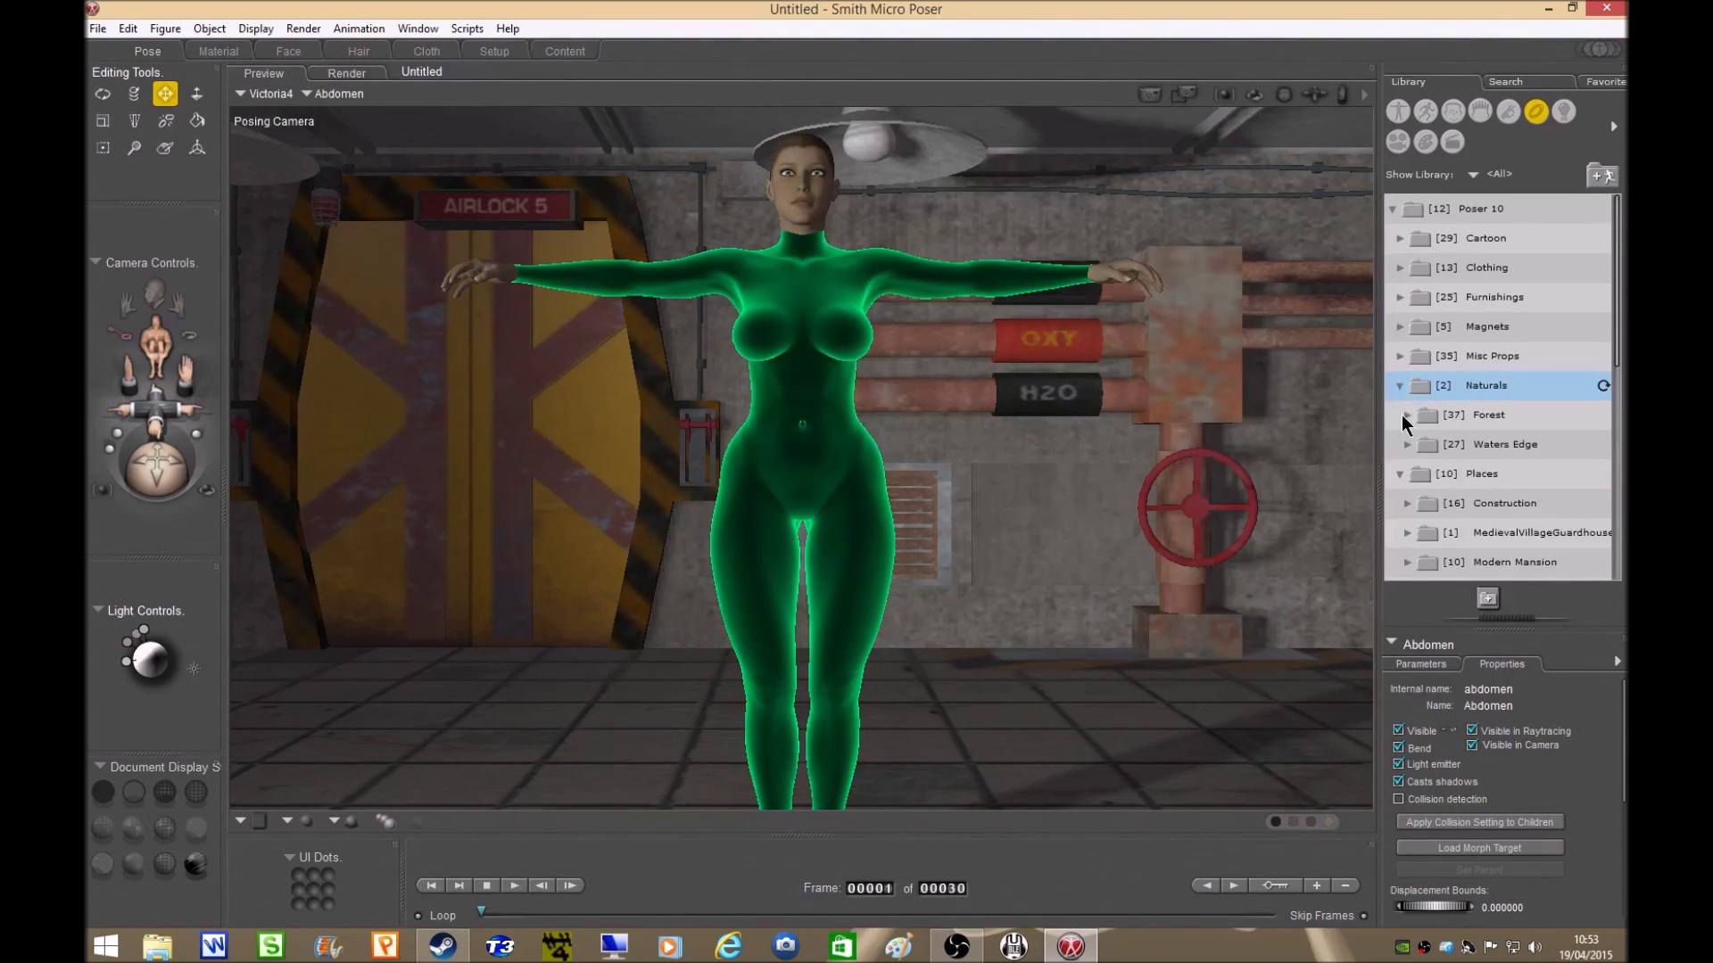
left_click(1399, 387)
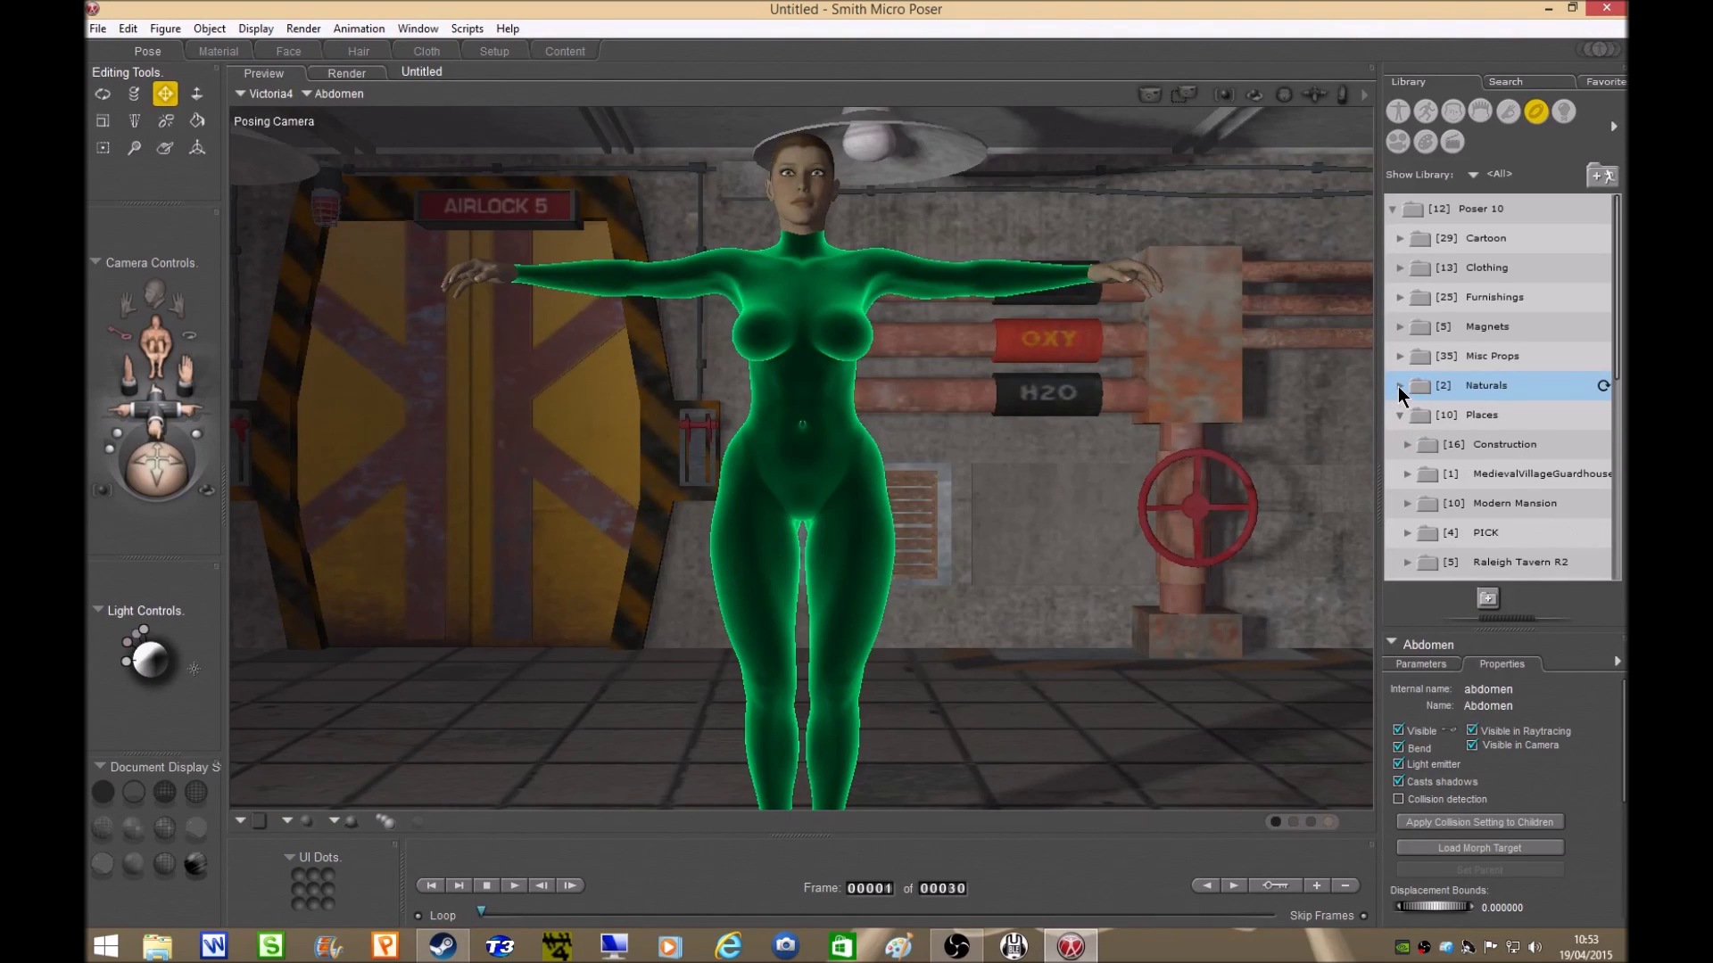
left_click(1399, 415)
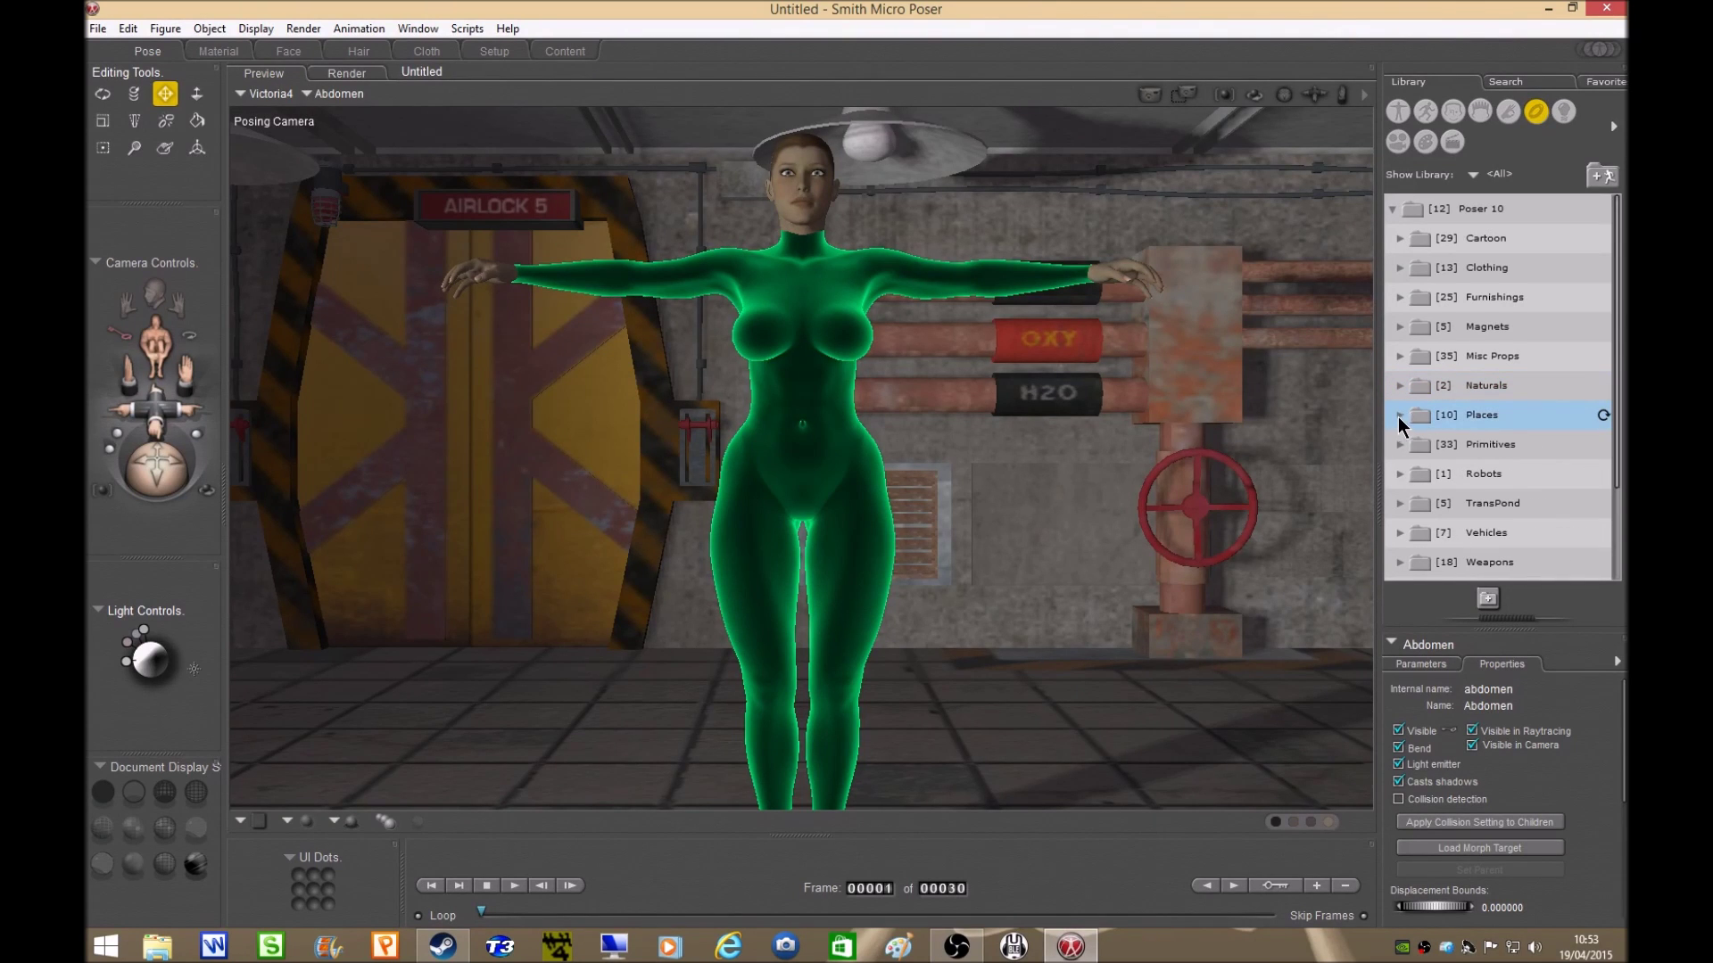
left_click(1396, 209)
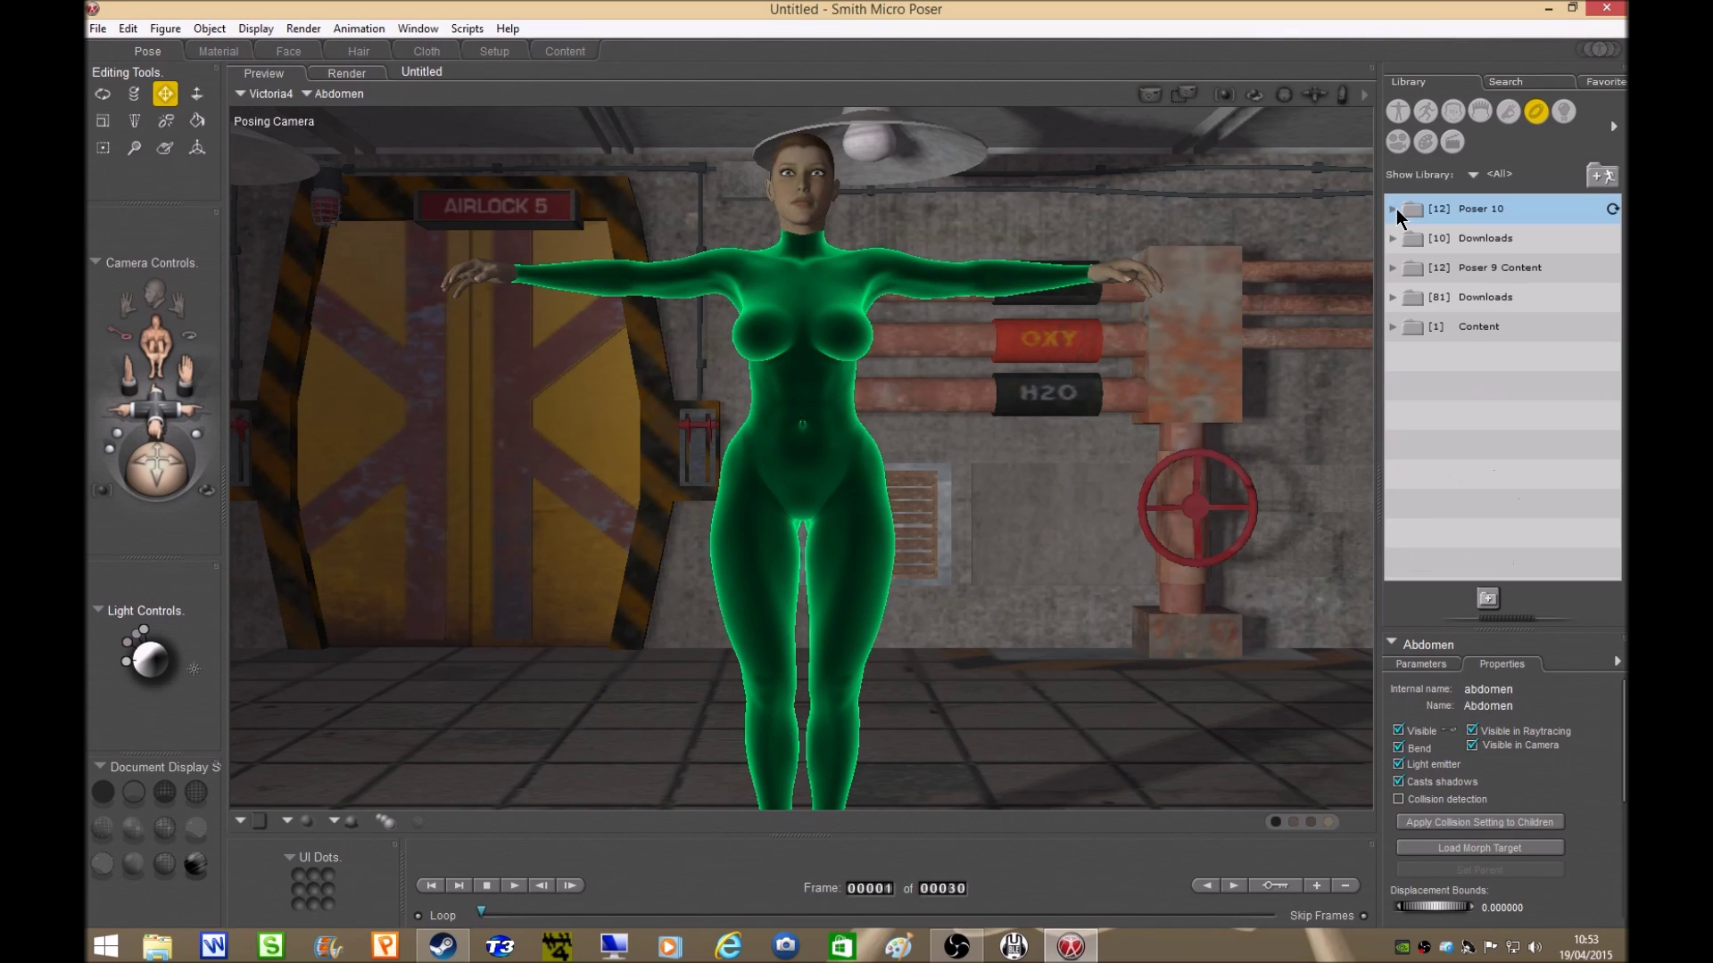
Open Downloads > chasfh > spacegirl and scroll to its prop items
left_click(1394, 297)
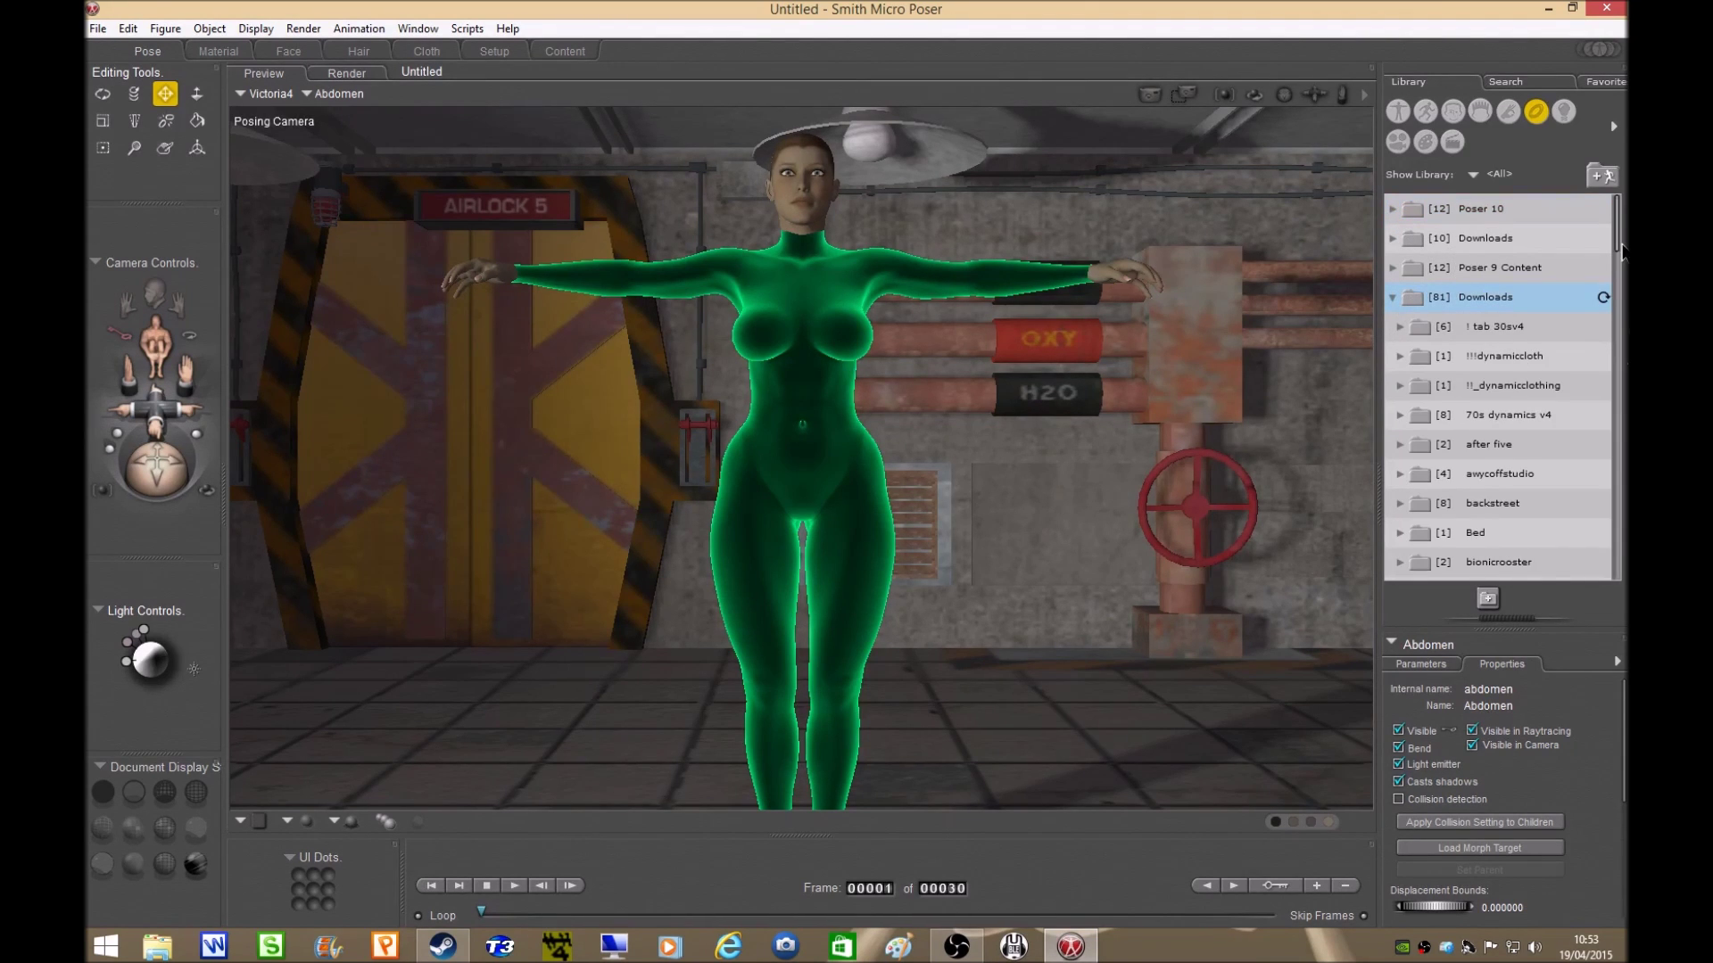
left_click_drag(1618, 243, 1617, 272)
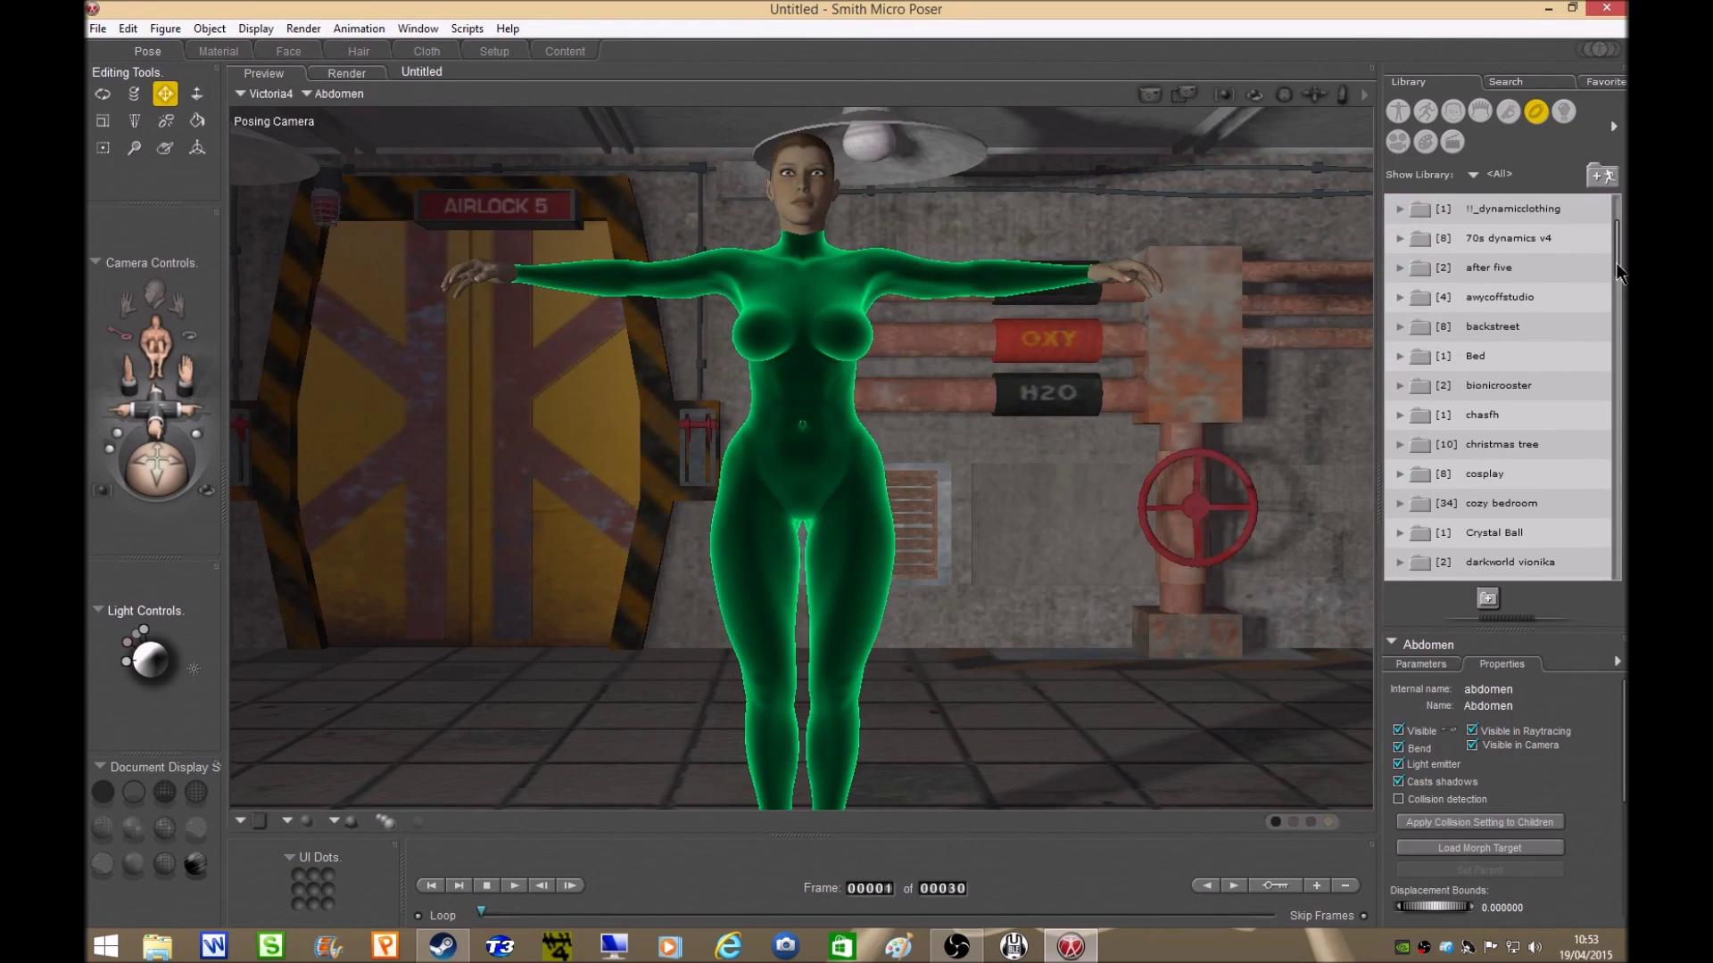
left_click(1414, 416)
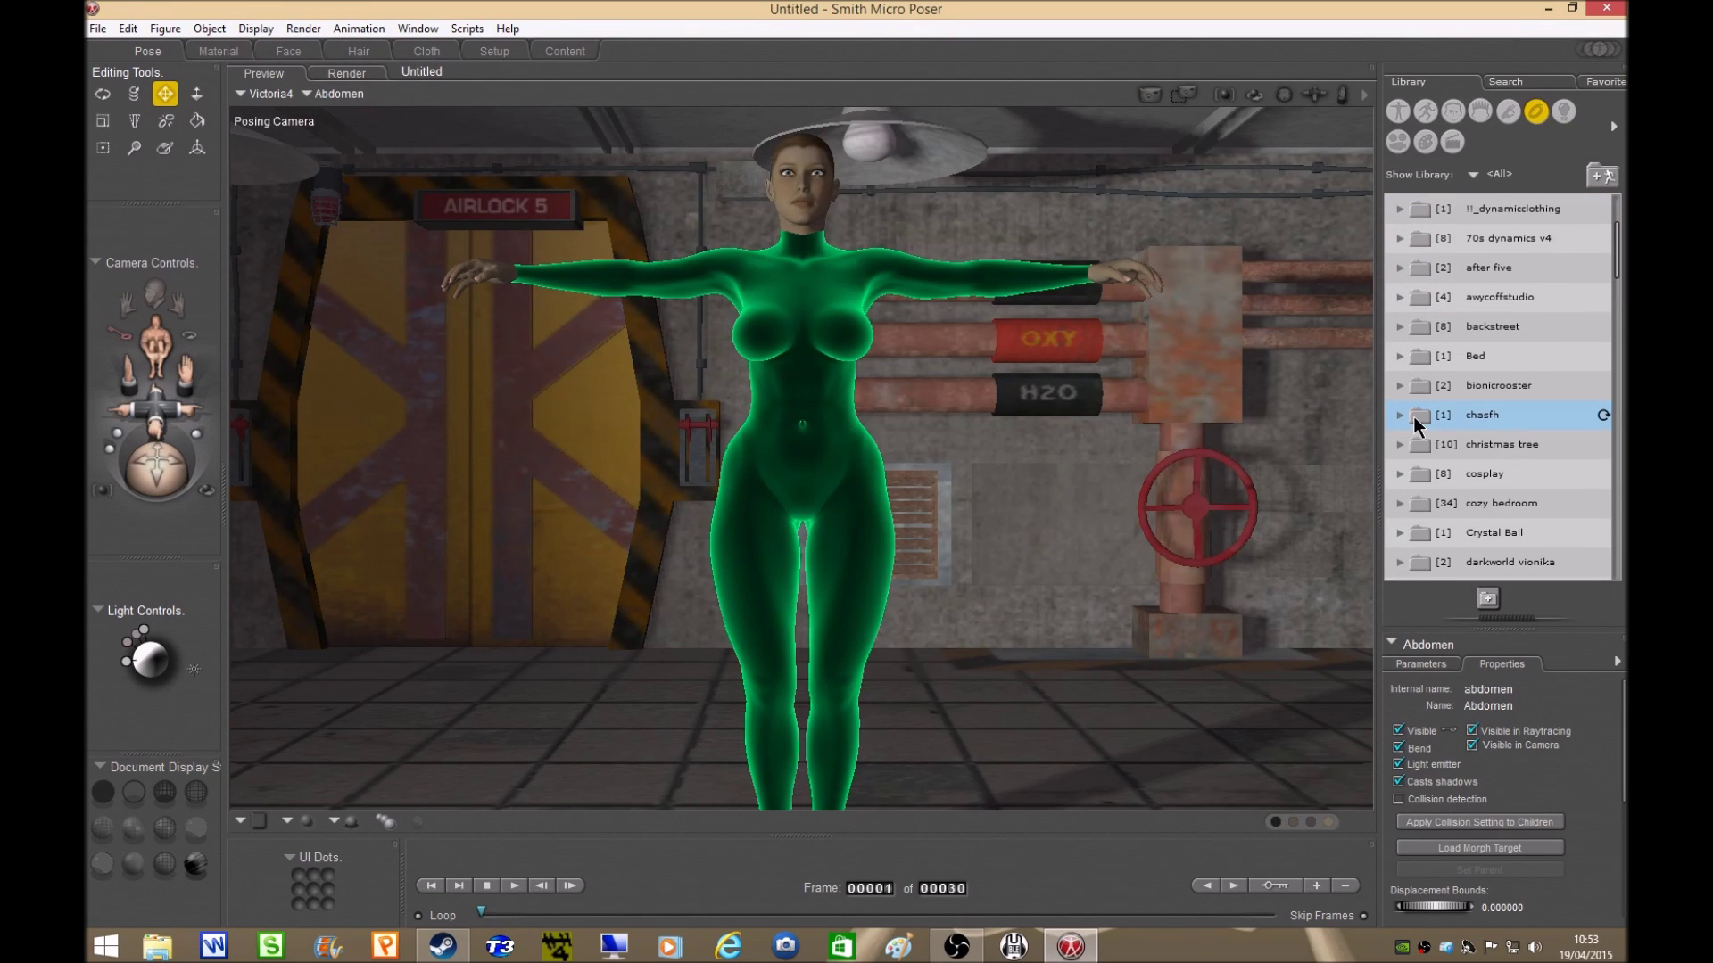
left_click(1400, 416)
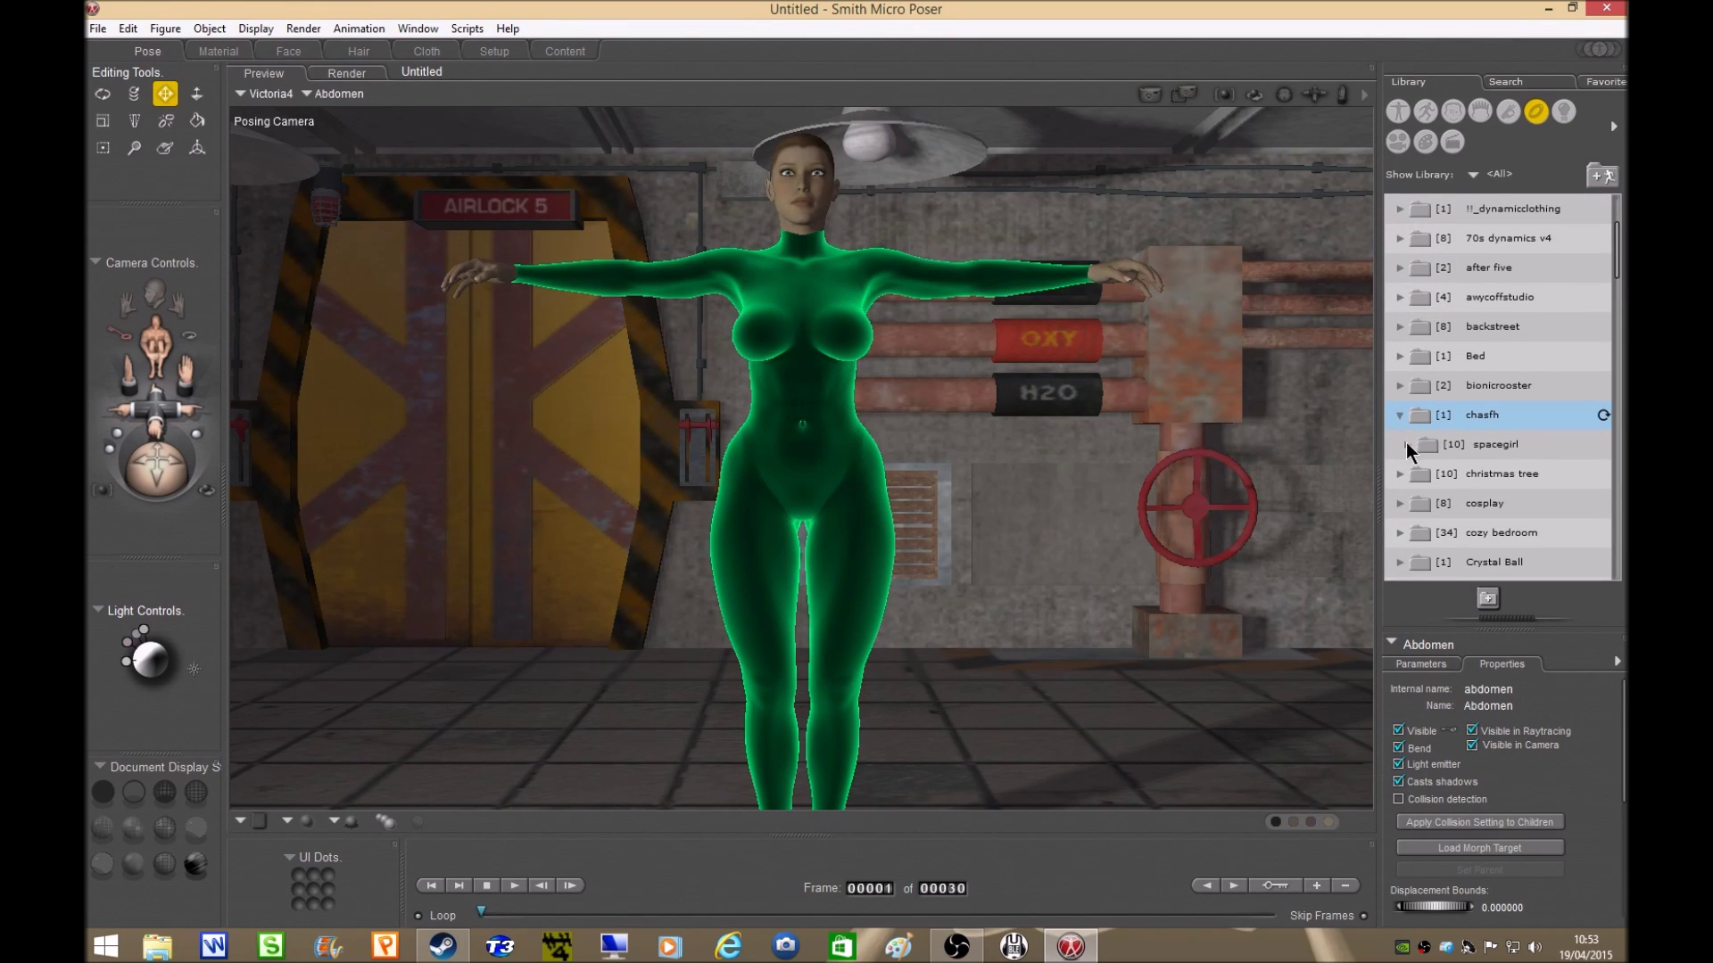
left_click(1406, 443)
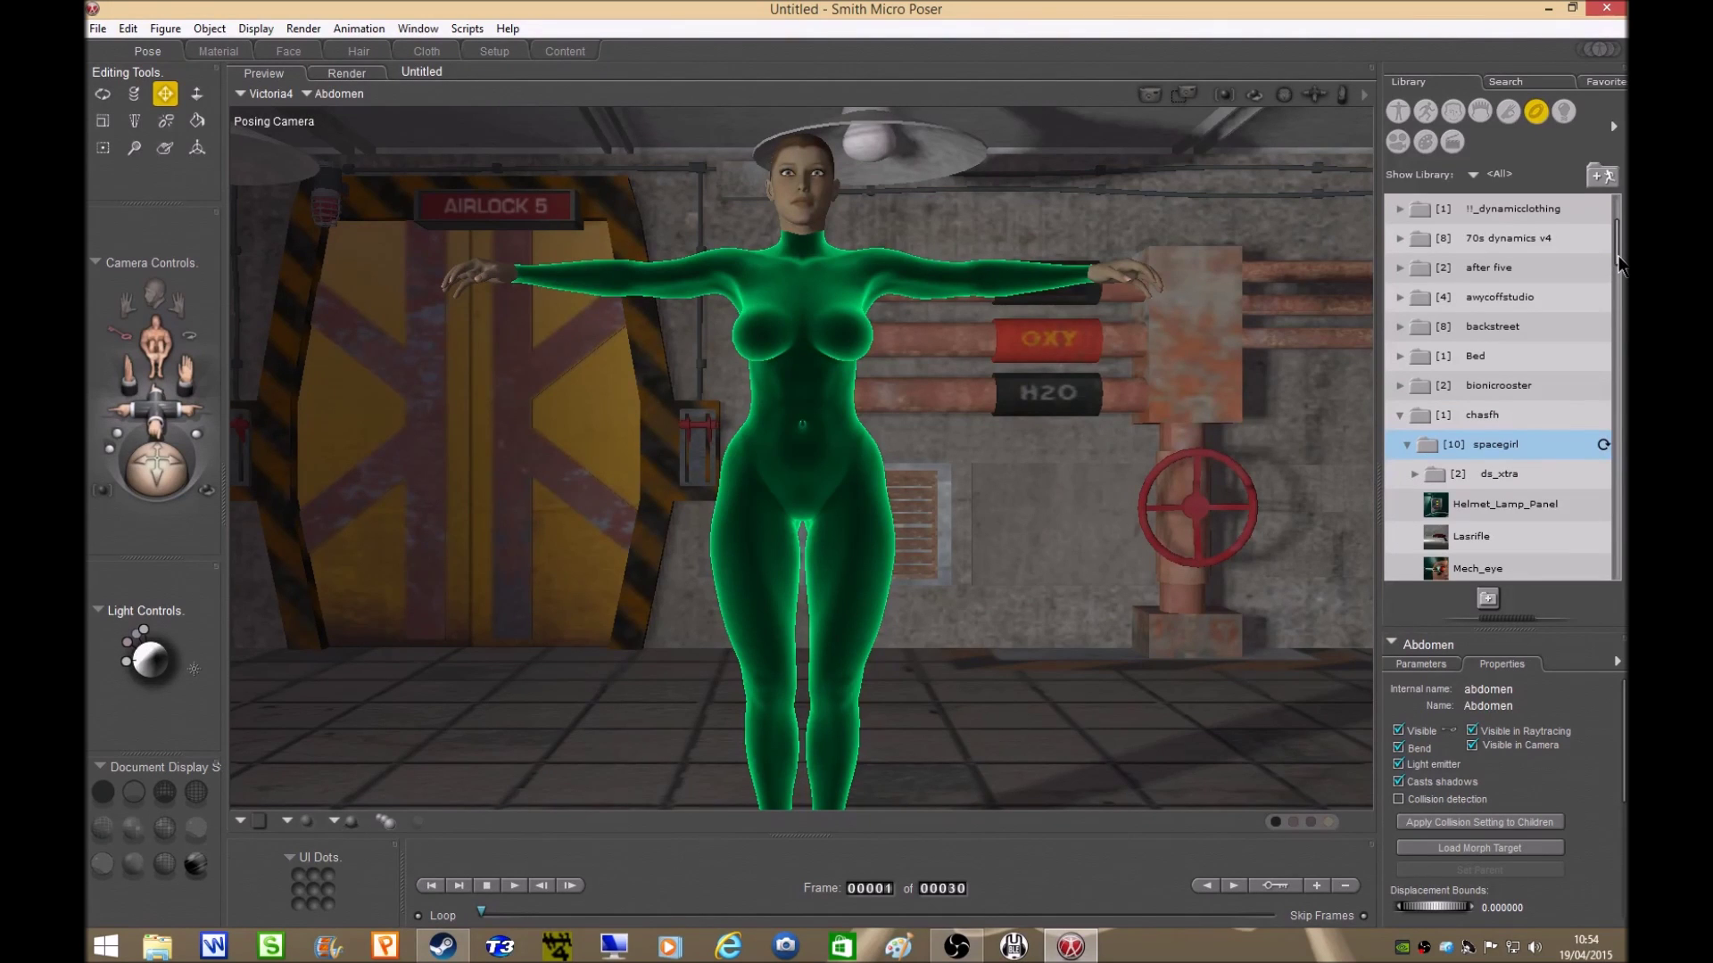
left_click_drag(1620, 264, 1626, 309)
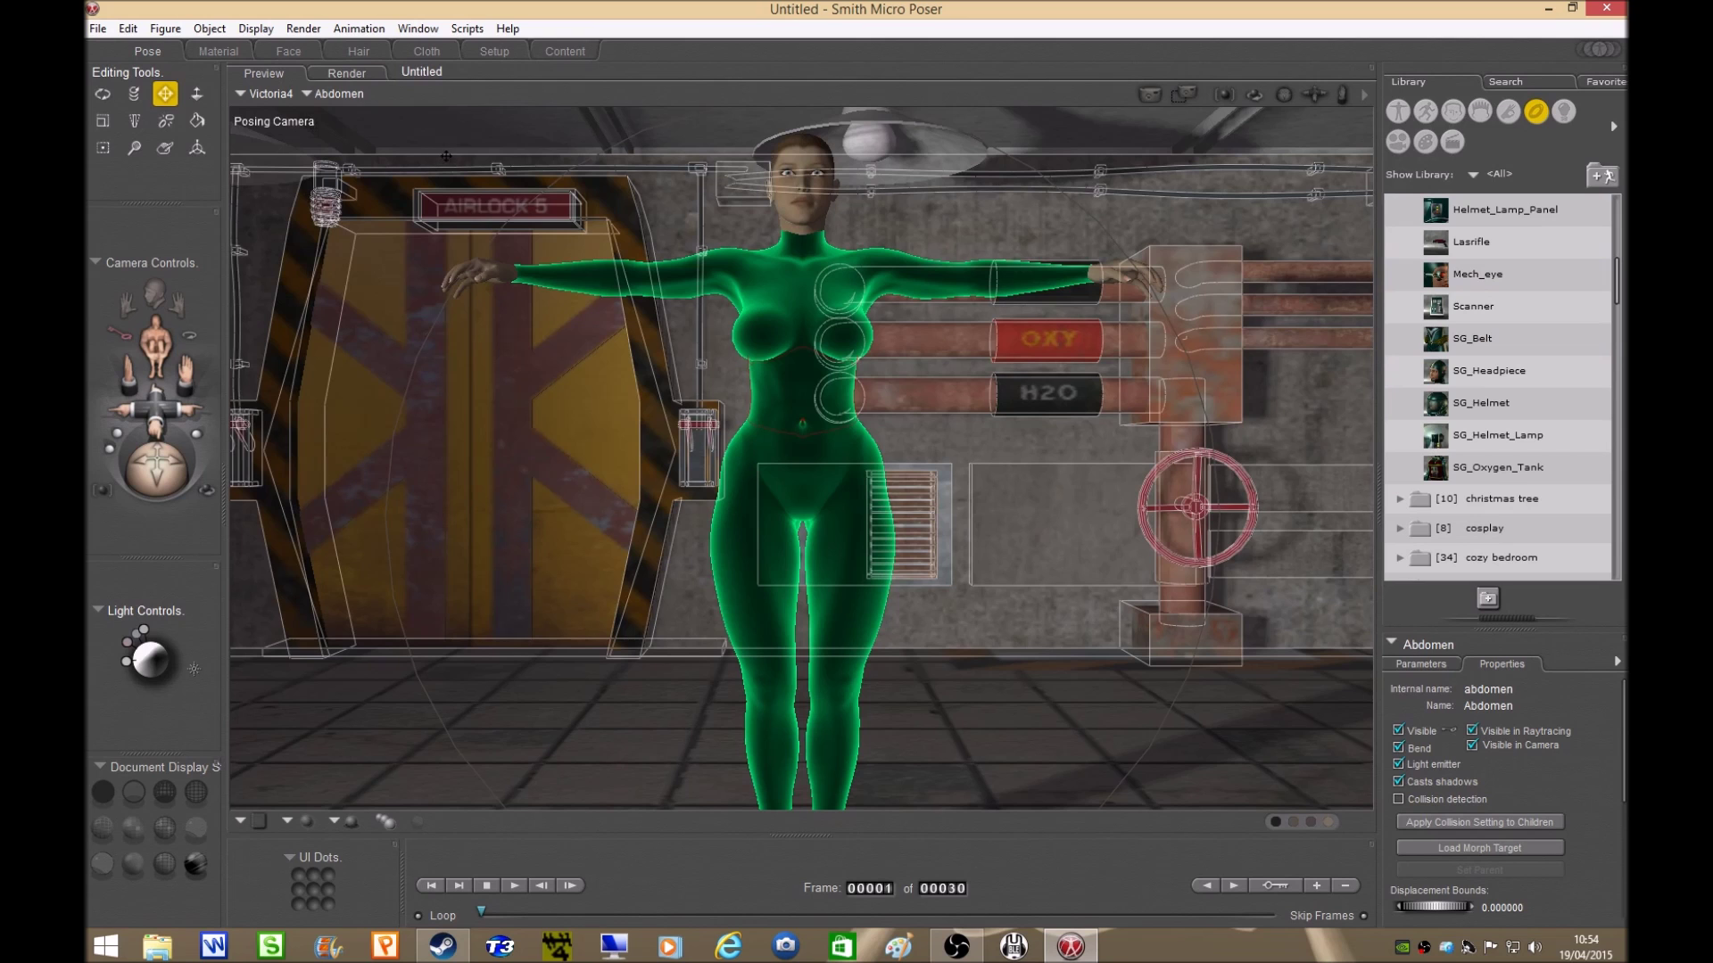
Select the whole Victoria4 body and apply the SG_Belt prop to her waist
left_click(308, 95)
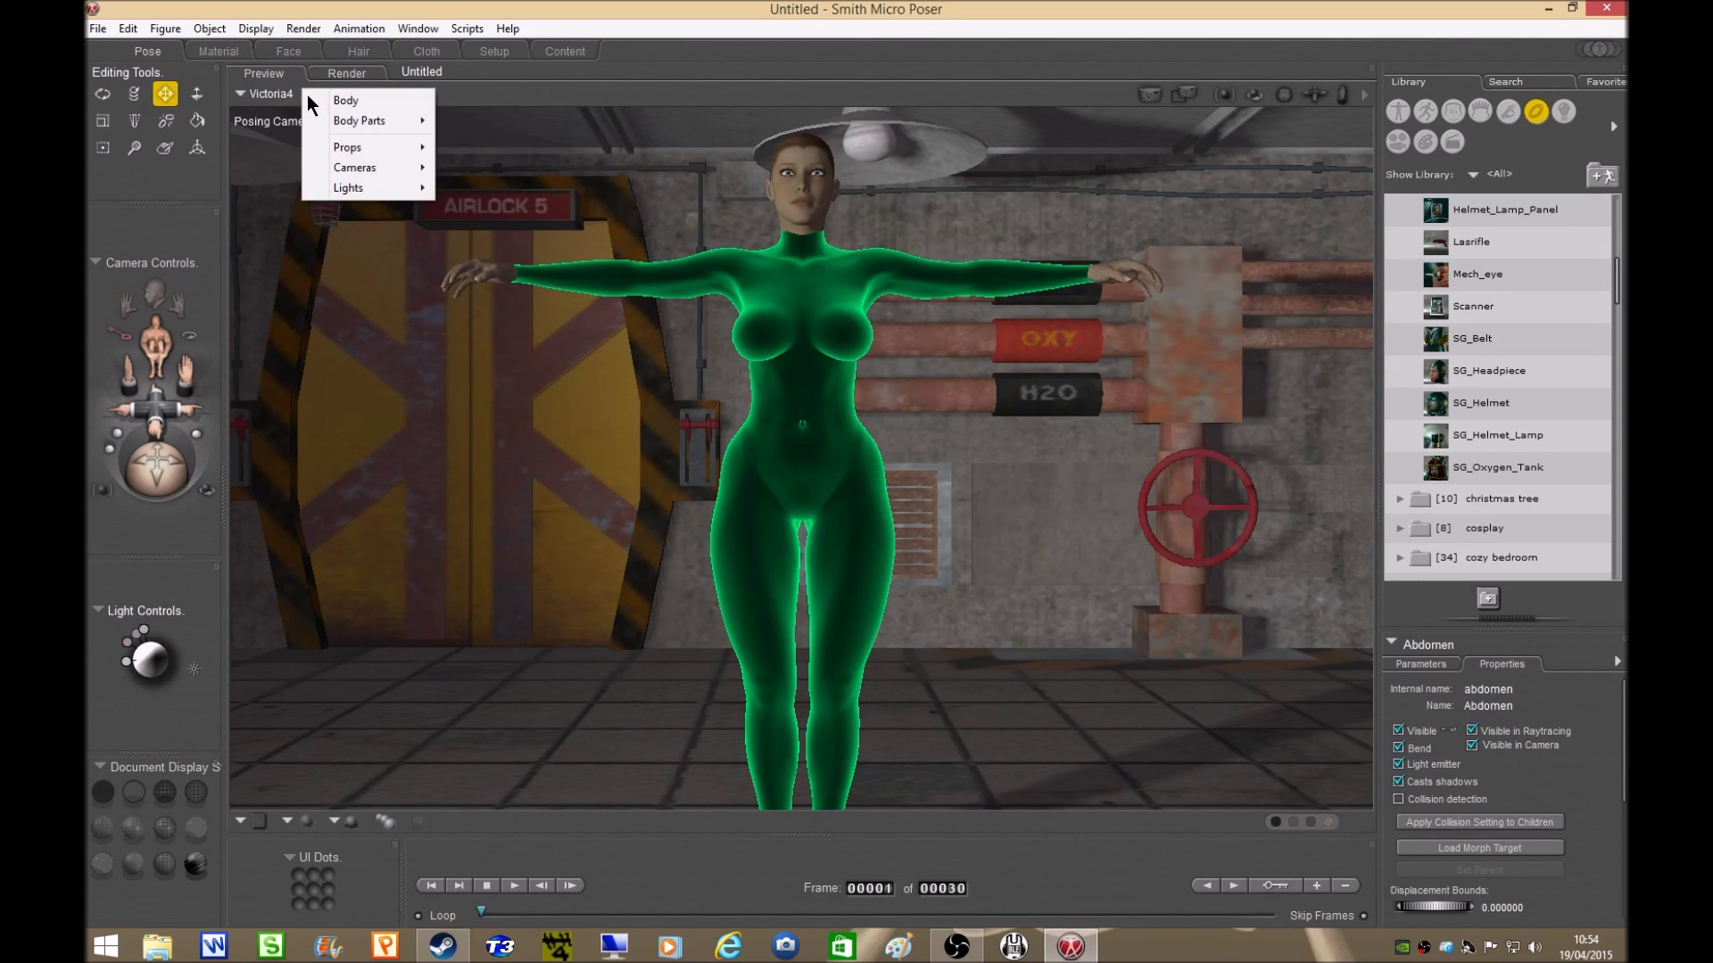
left_click(344, 102)
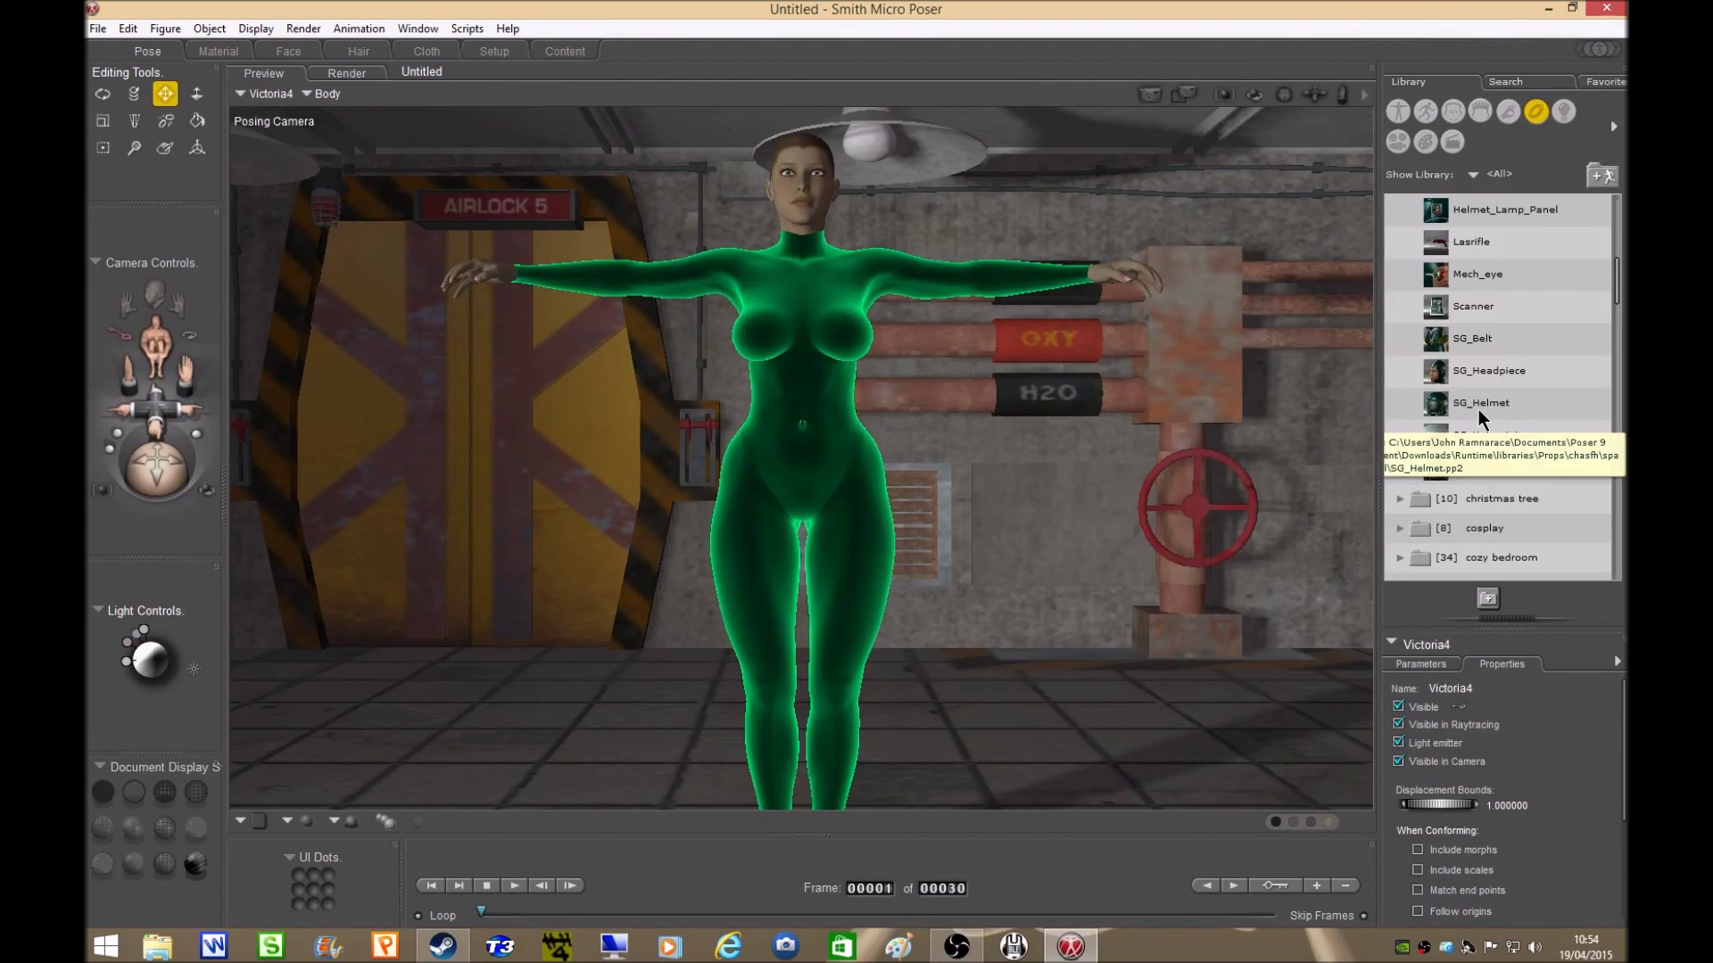
left_click(1475, 337)
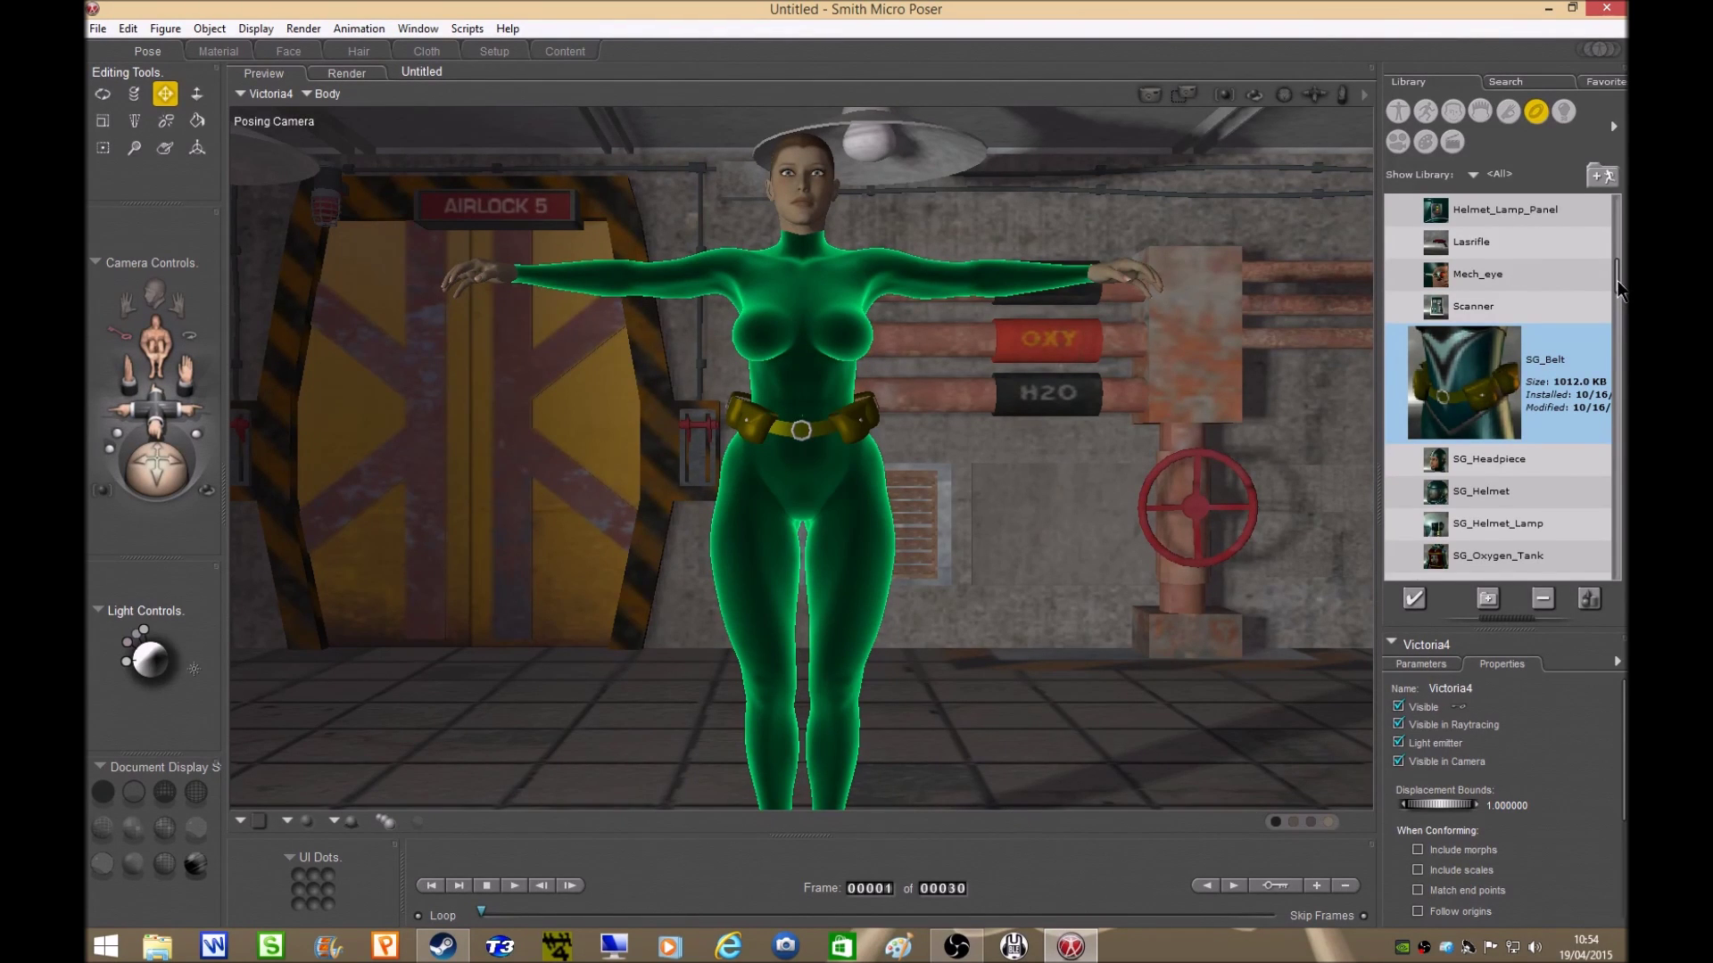
left_click_drag(1618, 288, 1618, 278)
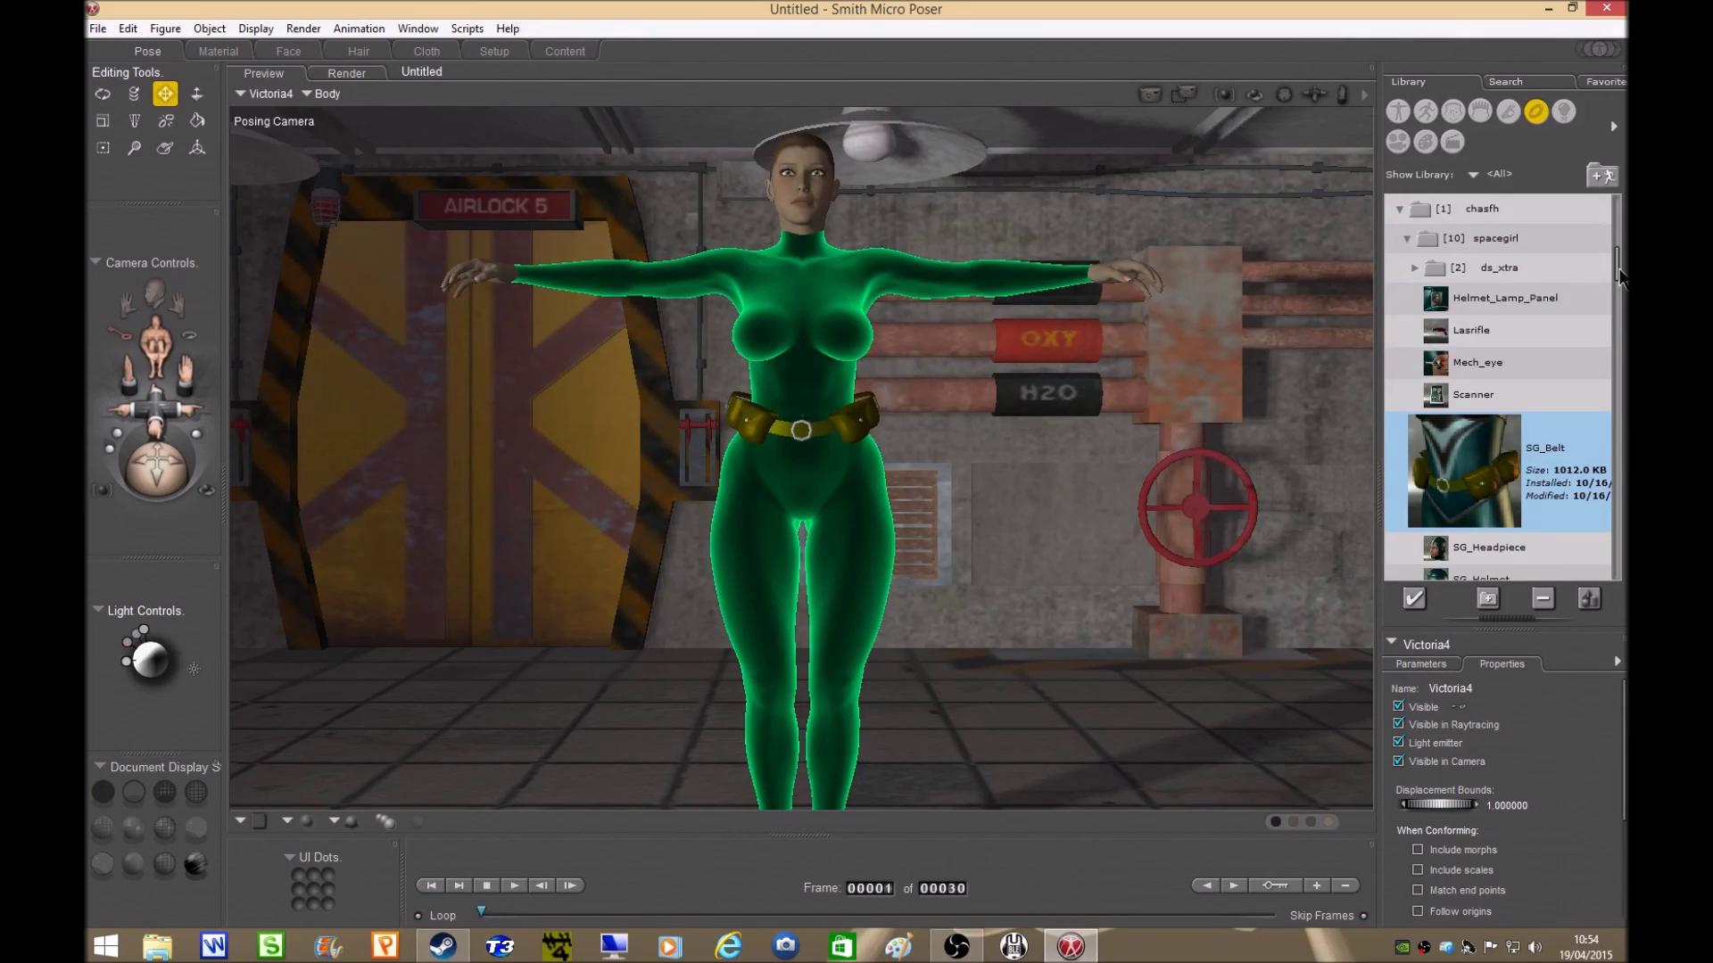
Add the SG_Oxygen_Tank prop to the figure's back and orbit slightly to check it
left_click_drag(1618, 279, 1619, 295)
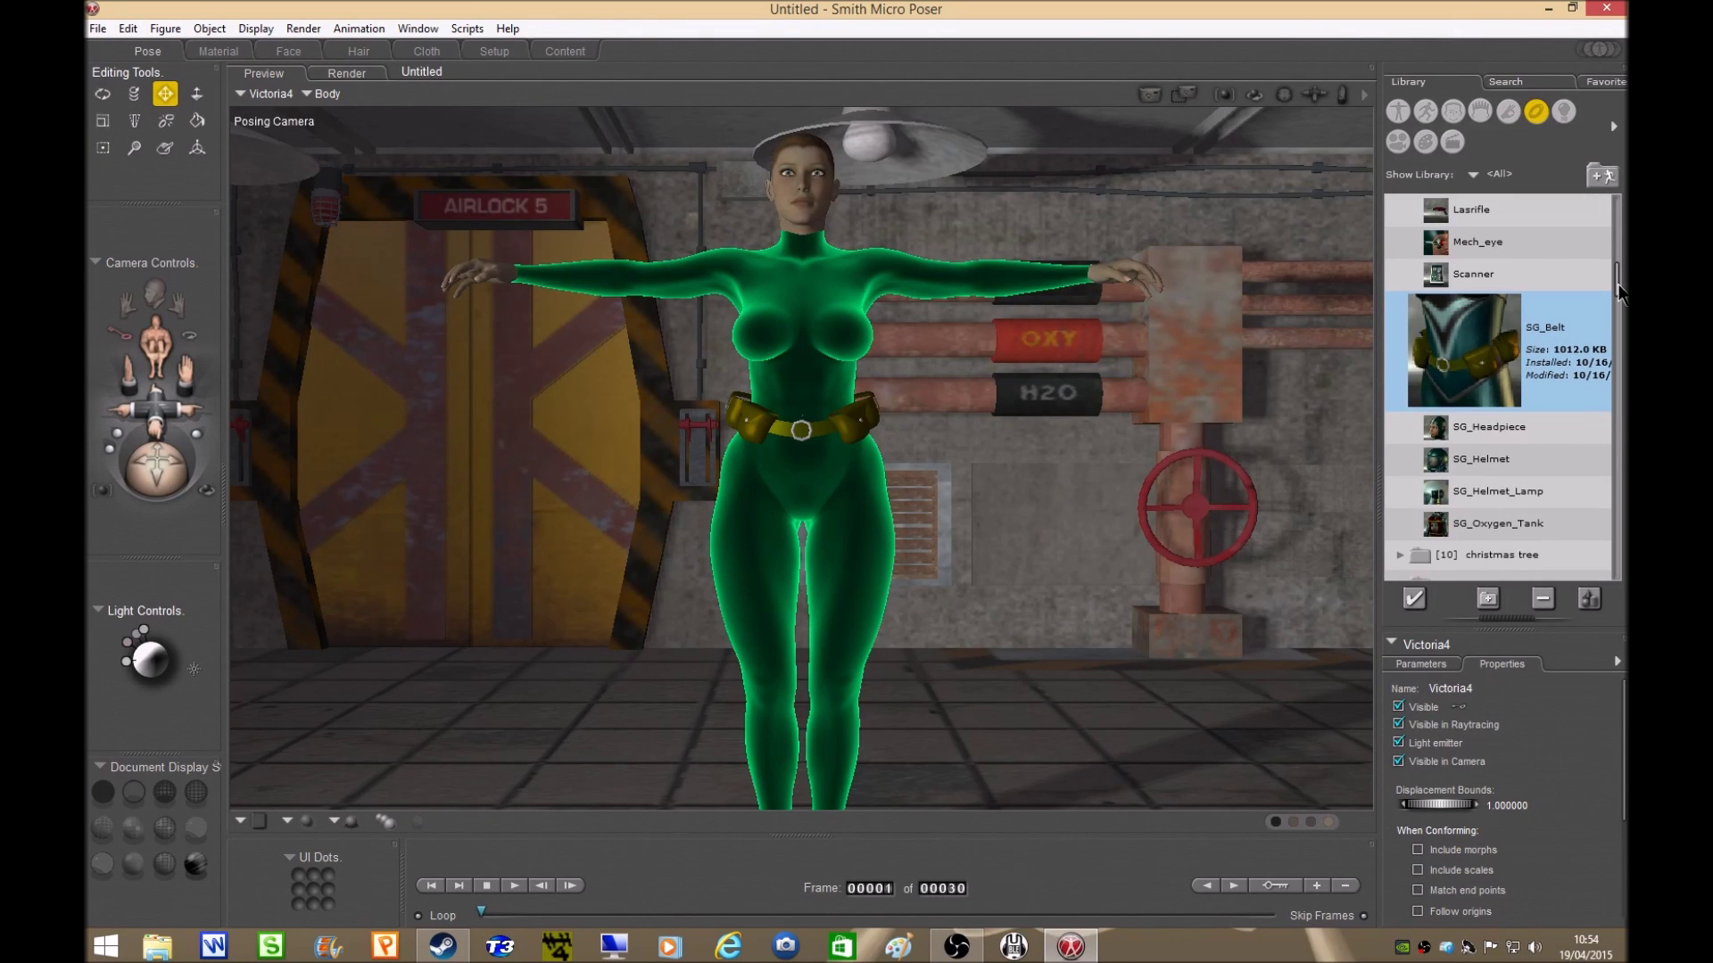
left_click(1426, 535)
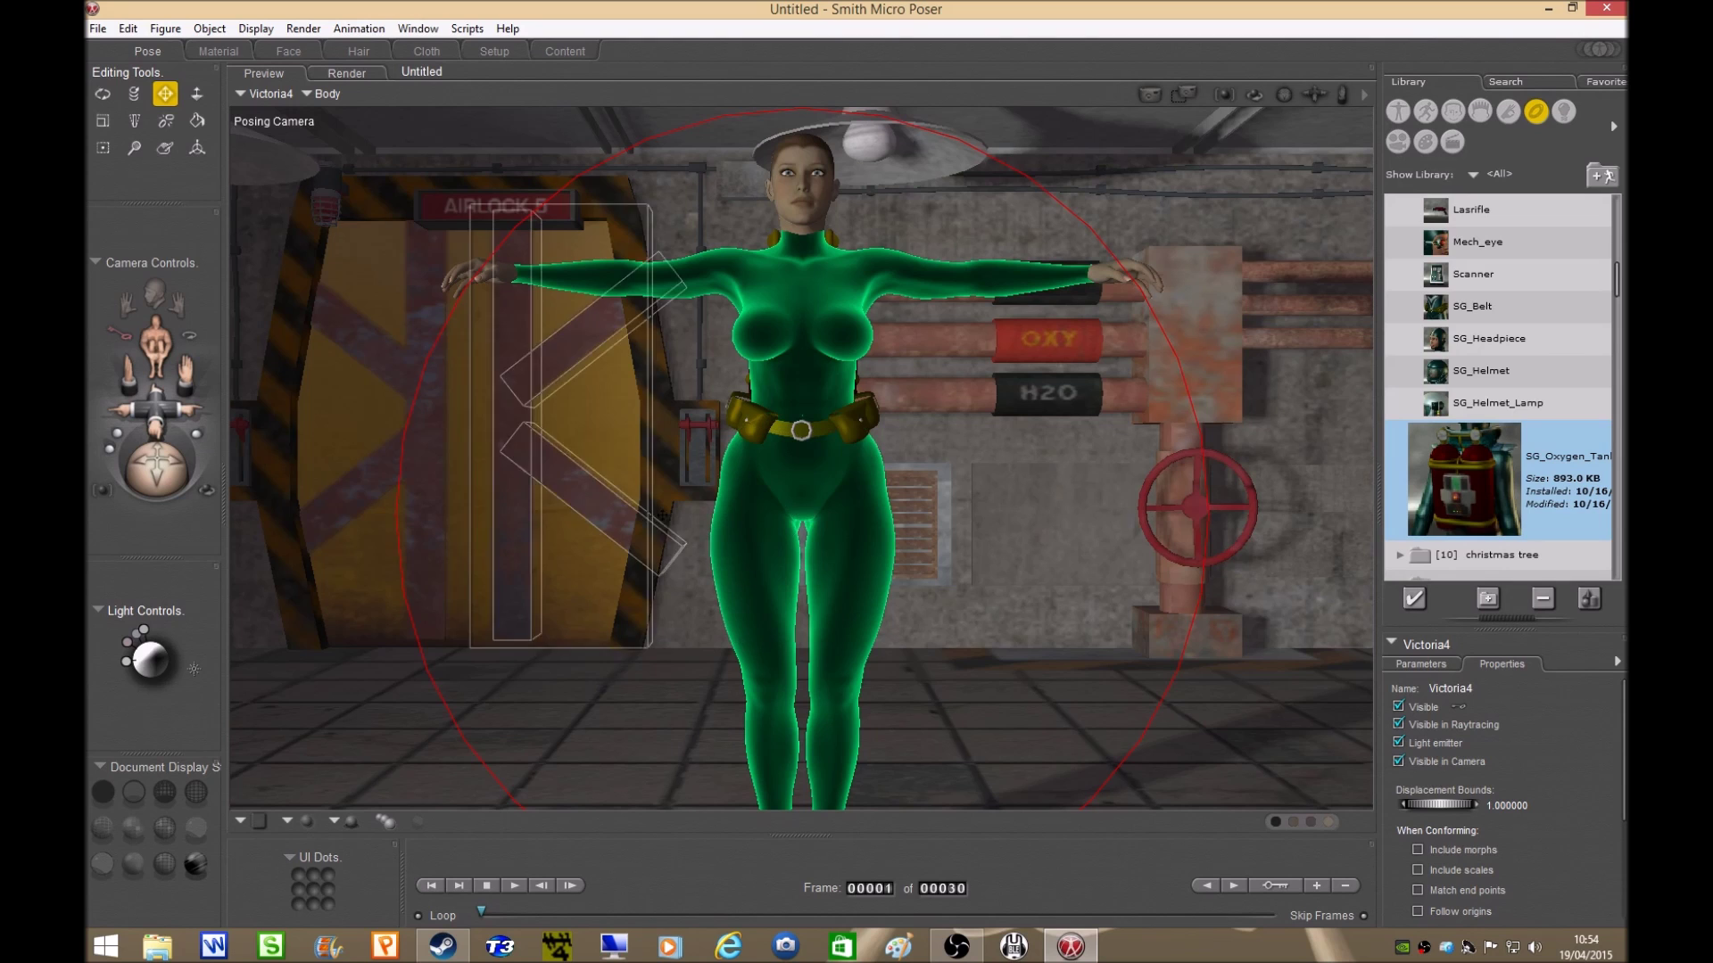
mouse_move(154, 468)
left_mouse_down()
mouse_move(98, 468)
mouse_move(133, 468)
left_mouse_up()
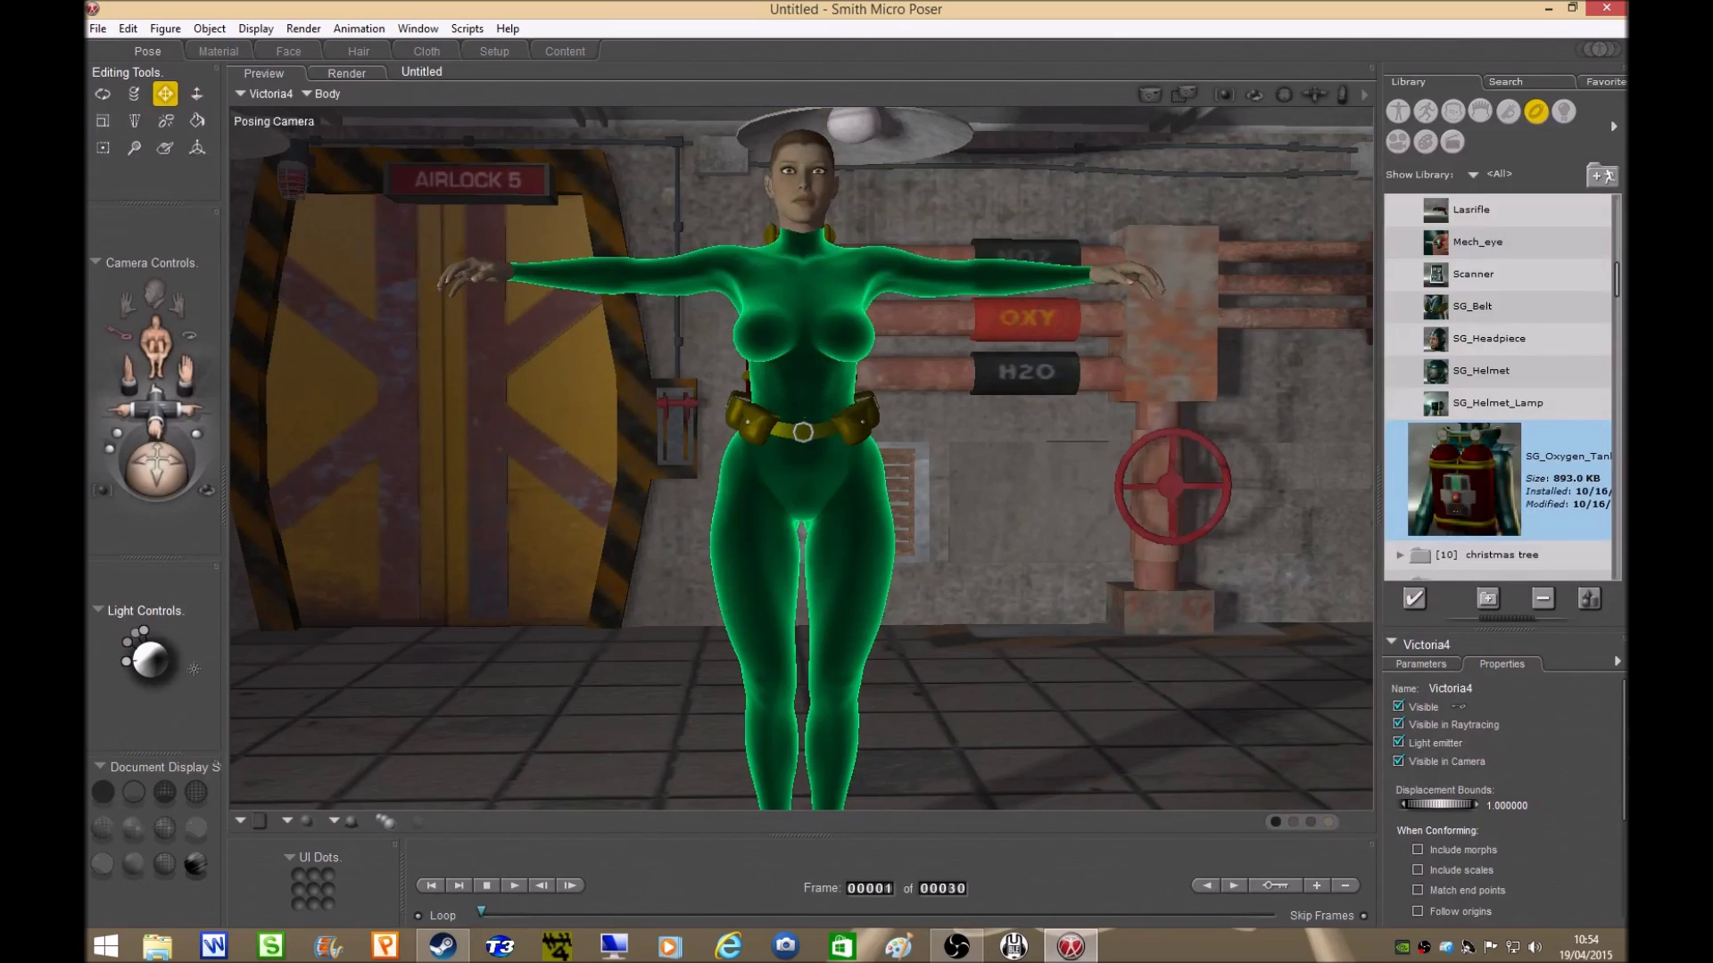
left_click(1425, 666)
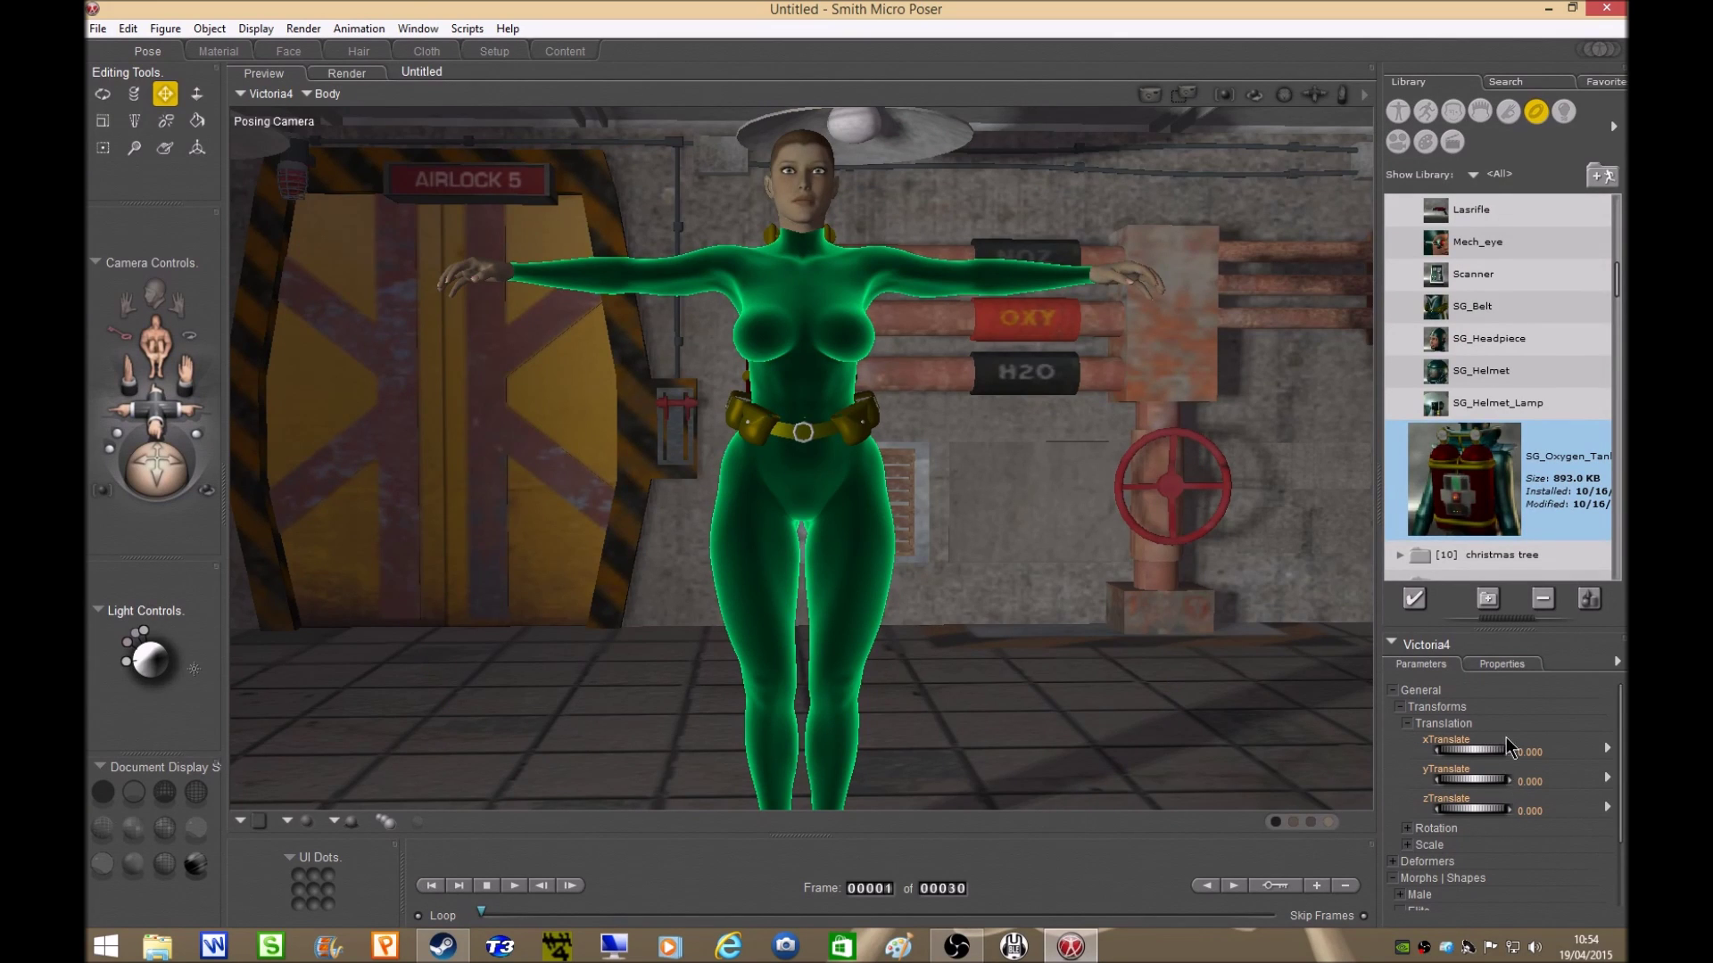
Move the figure to xTranslate -5.022 and zTranslate -6.826, then orbit to an angled view
mouse_move(1472, 750)
left_mouse_down()
mouse_move(1394, 750)
mouse_move(1579, 741)
left_mouse_up()
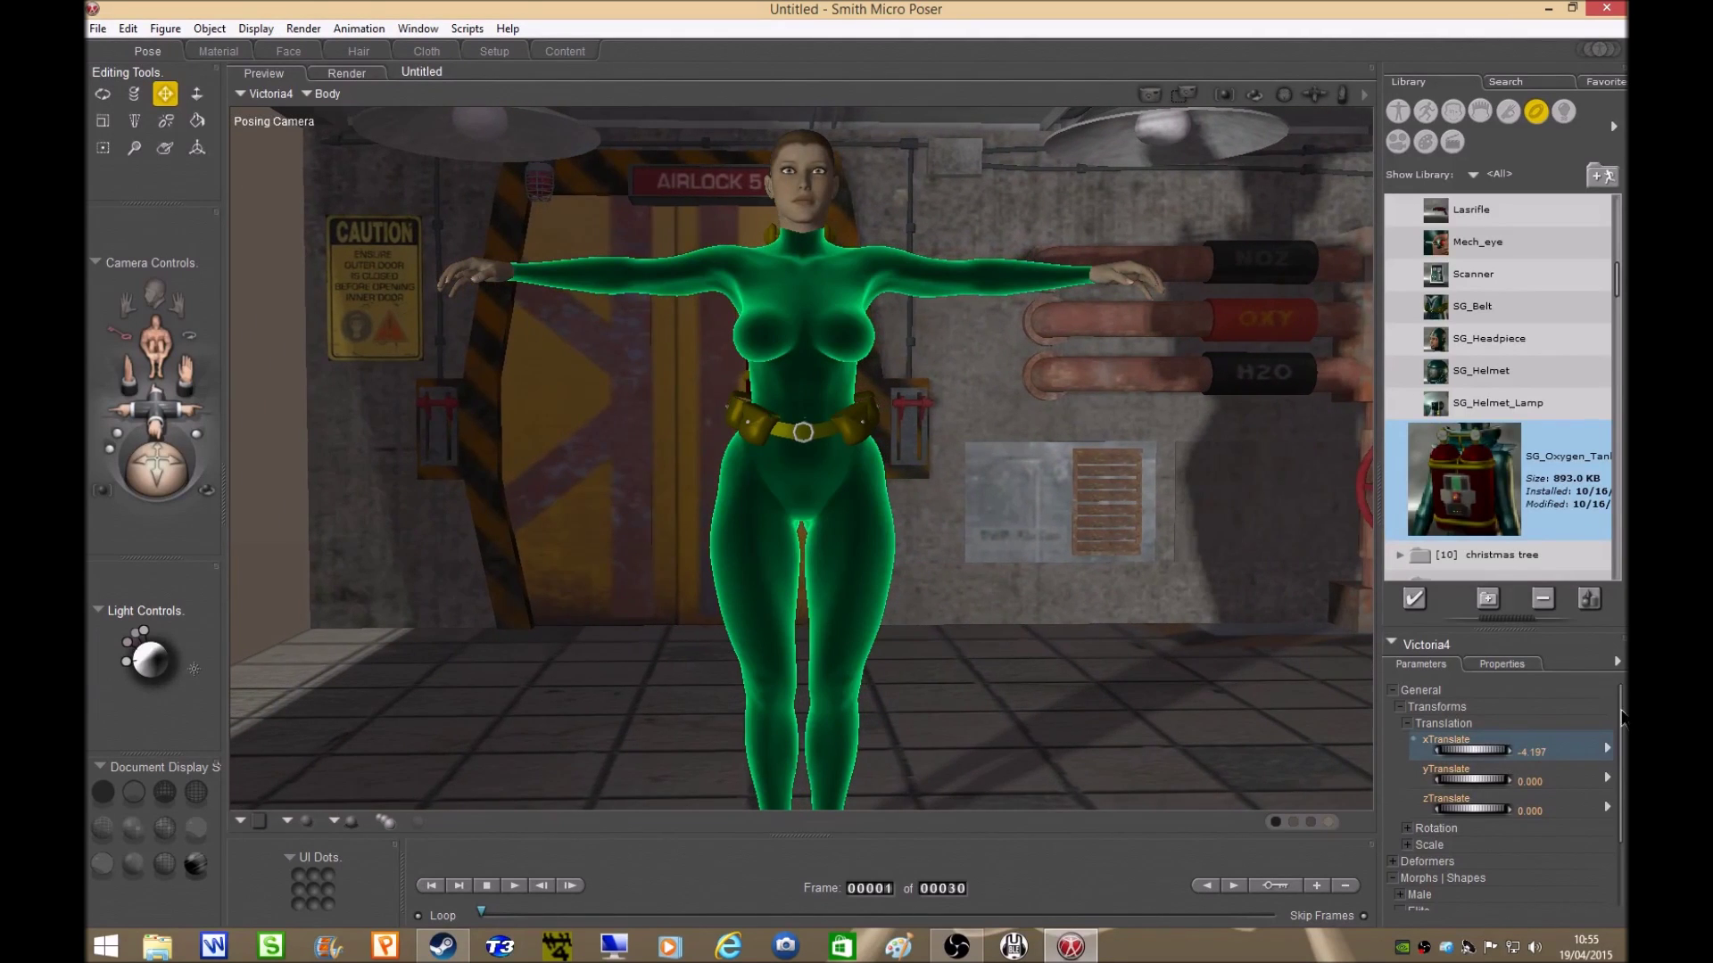
left_click_drag(1463, 750, 1392, 749)
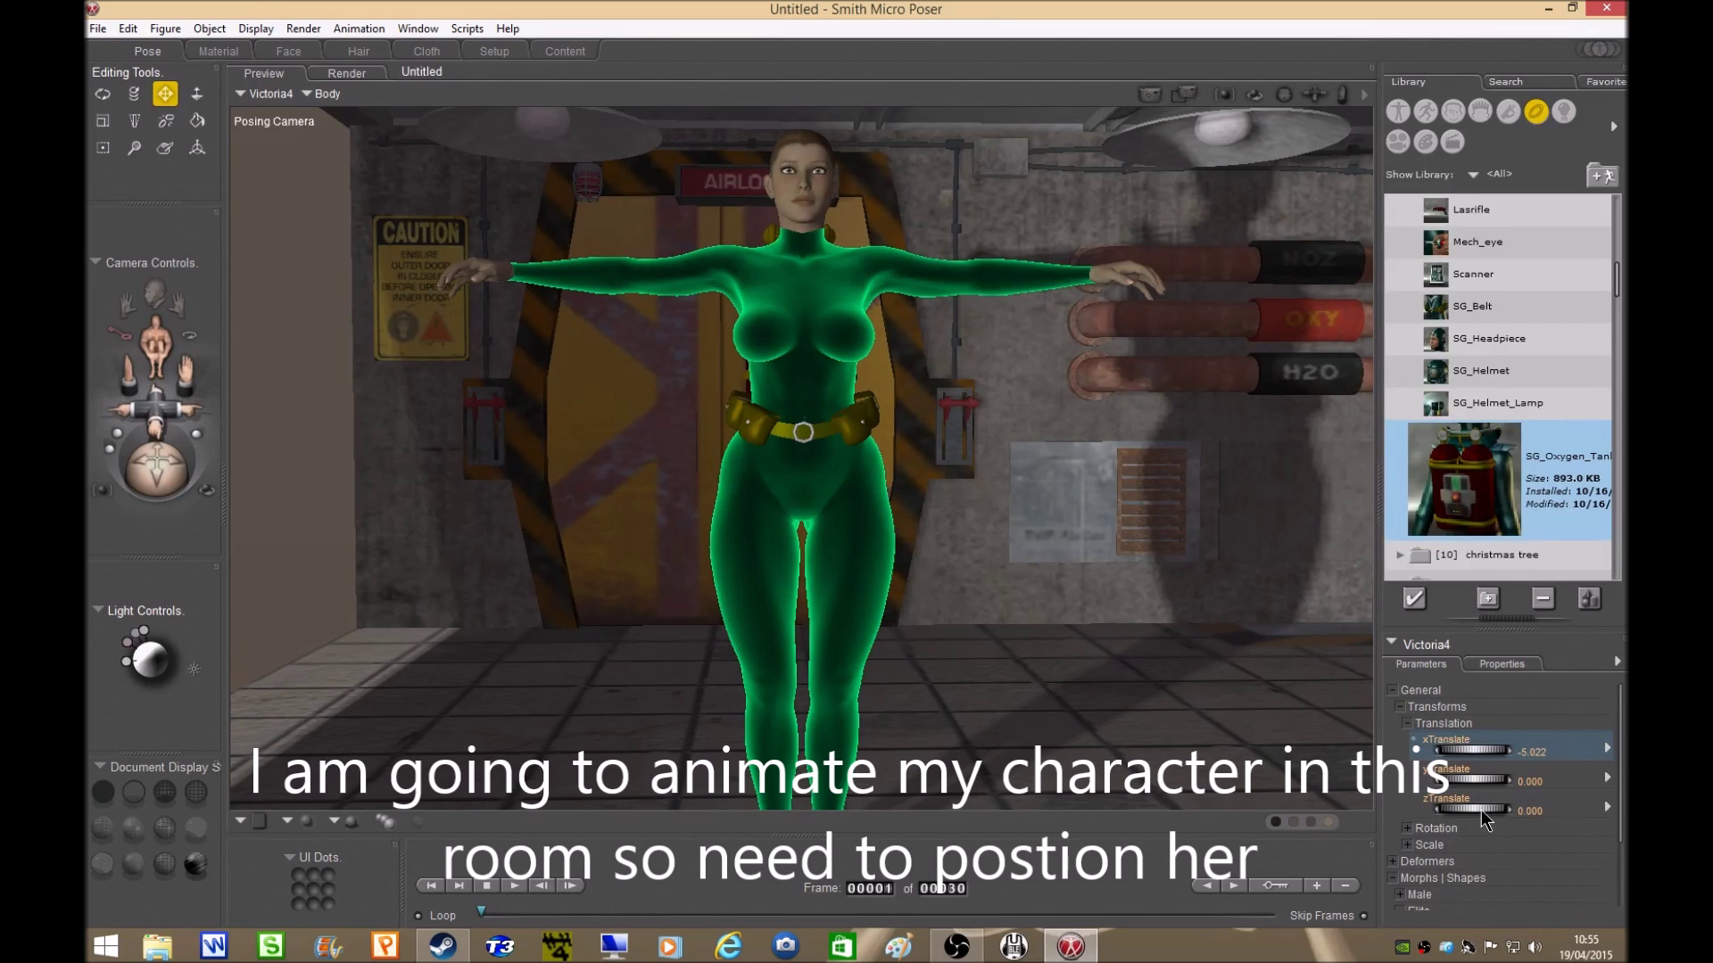
mouse_move(1485, 816)
left_mouse_down()
mouse_move(1436, 816)
mouse_move(1485, 819)
left_mouse_up()
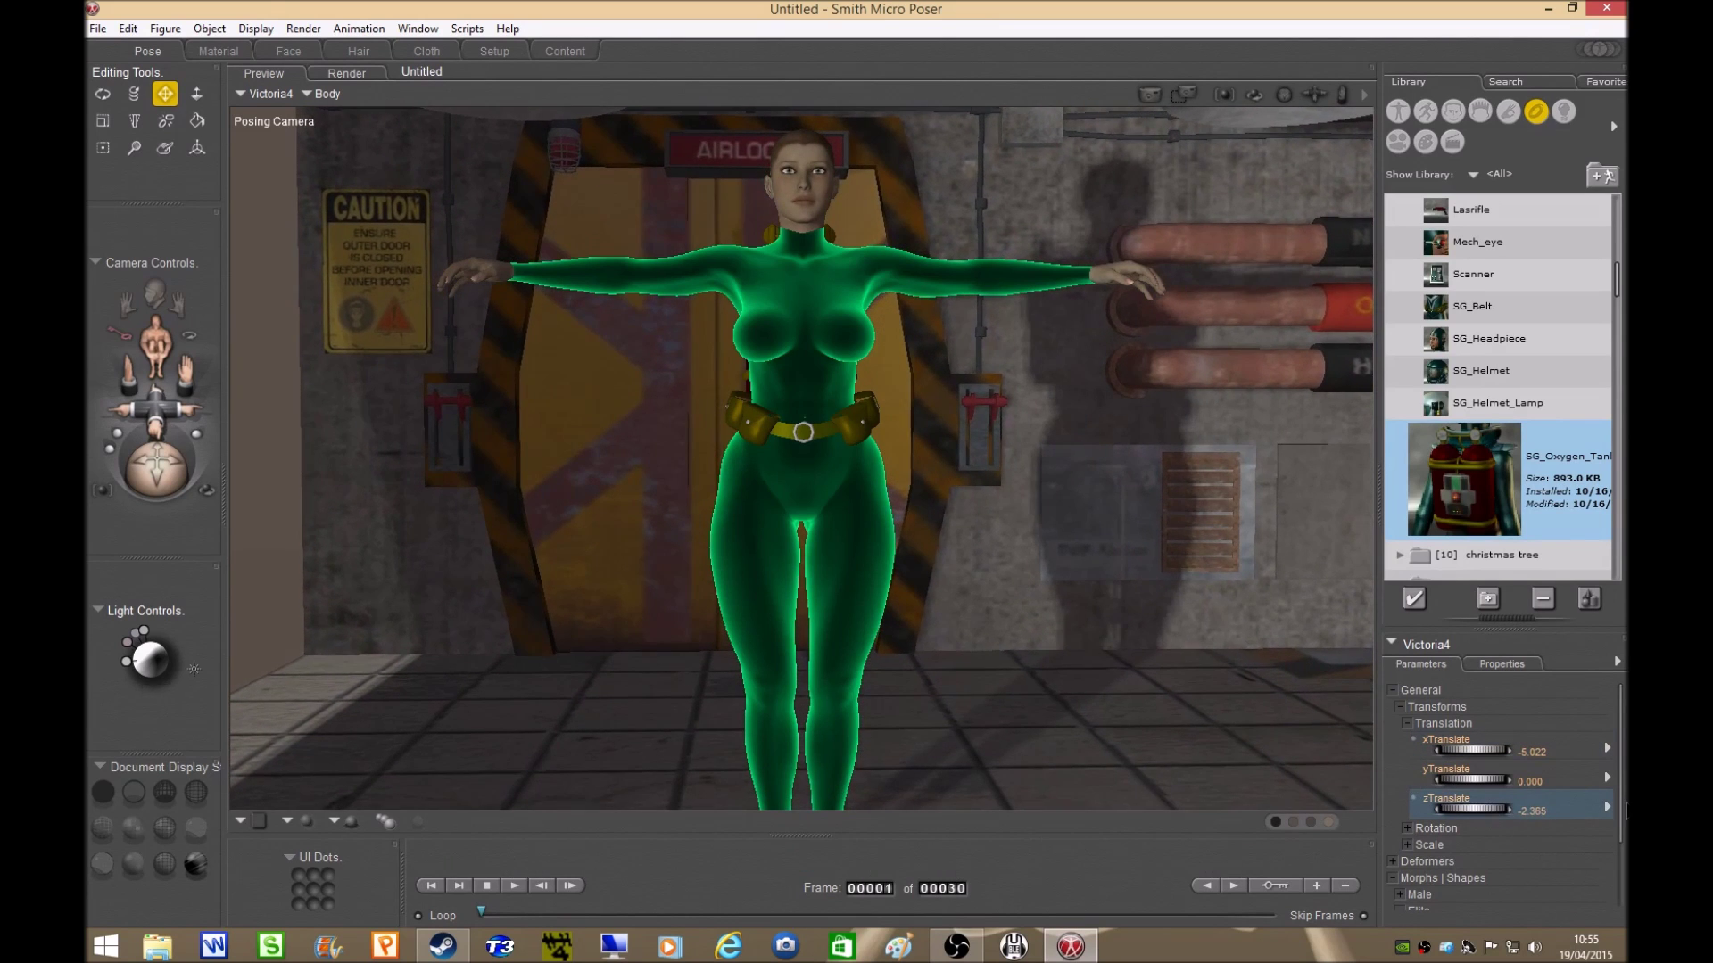
mouse_move(1472, 808)
left_mouse_down()
mouse_move(1427, 809)
mouse_move(1499, 819)
left_mouse_up()
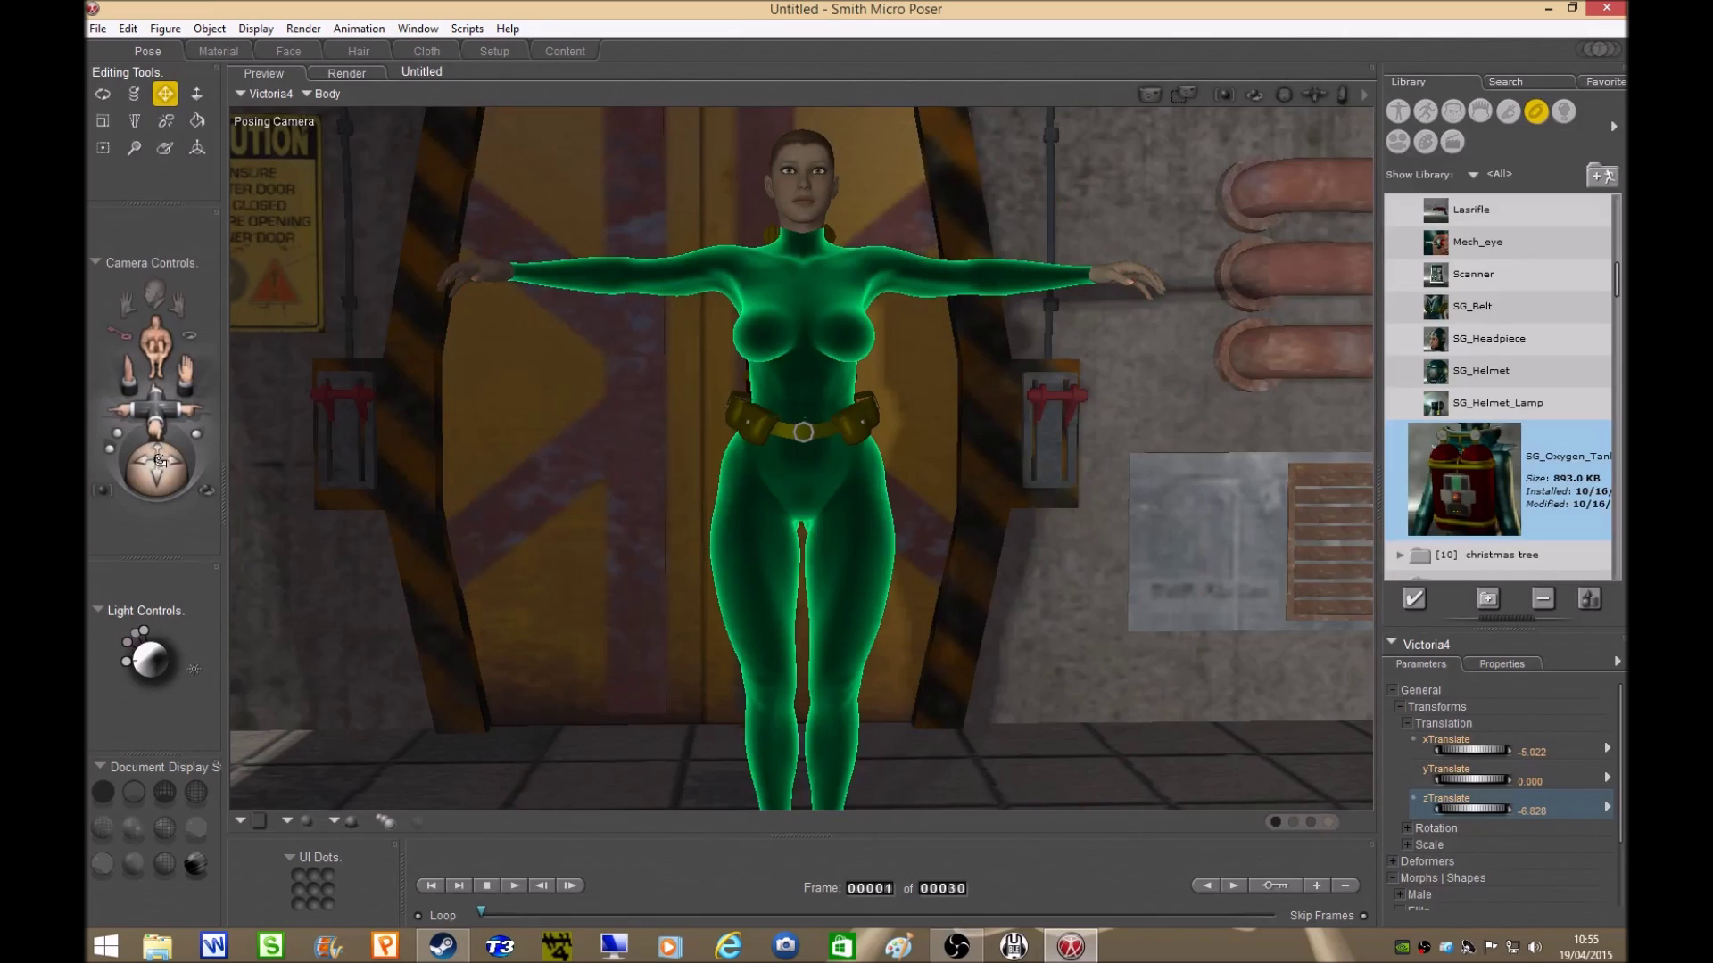
left_click_drag(156, 459, 192, 459)
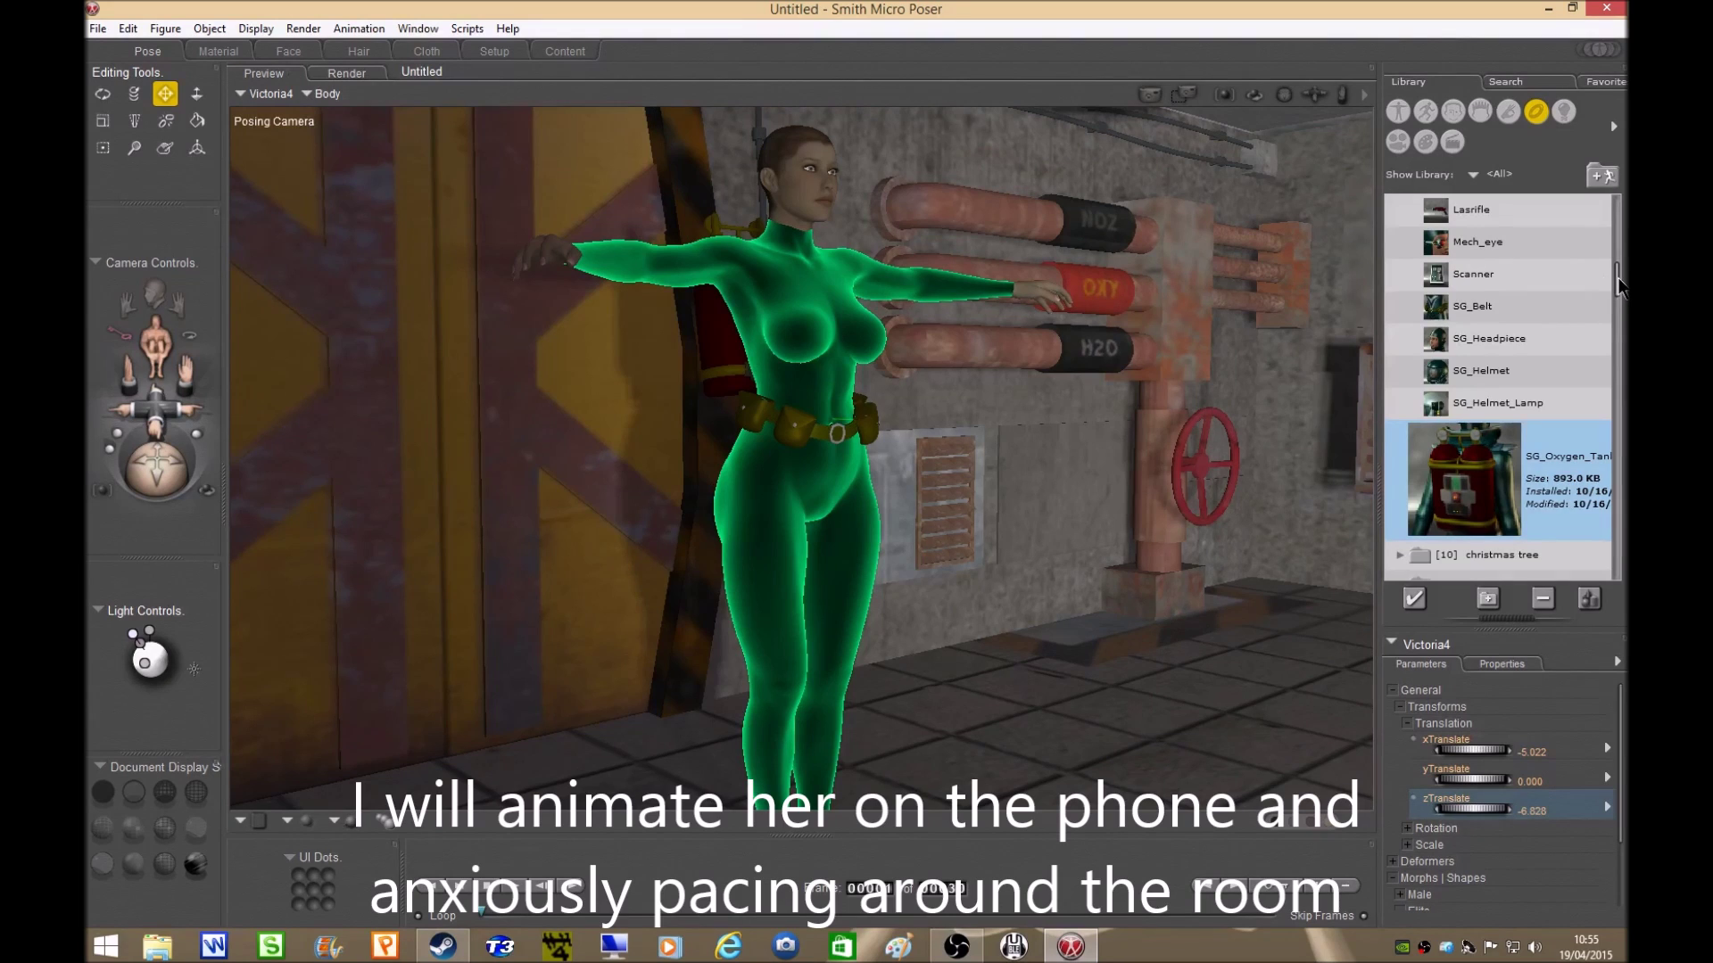
Browse to Poser 10 > Misc Props and add the MobilePhone prop to the scene
left_click_drag(1619, 285, 1619, 259)
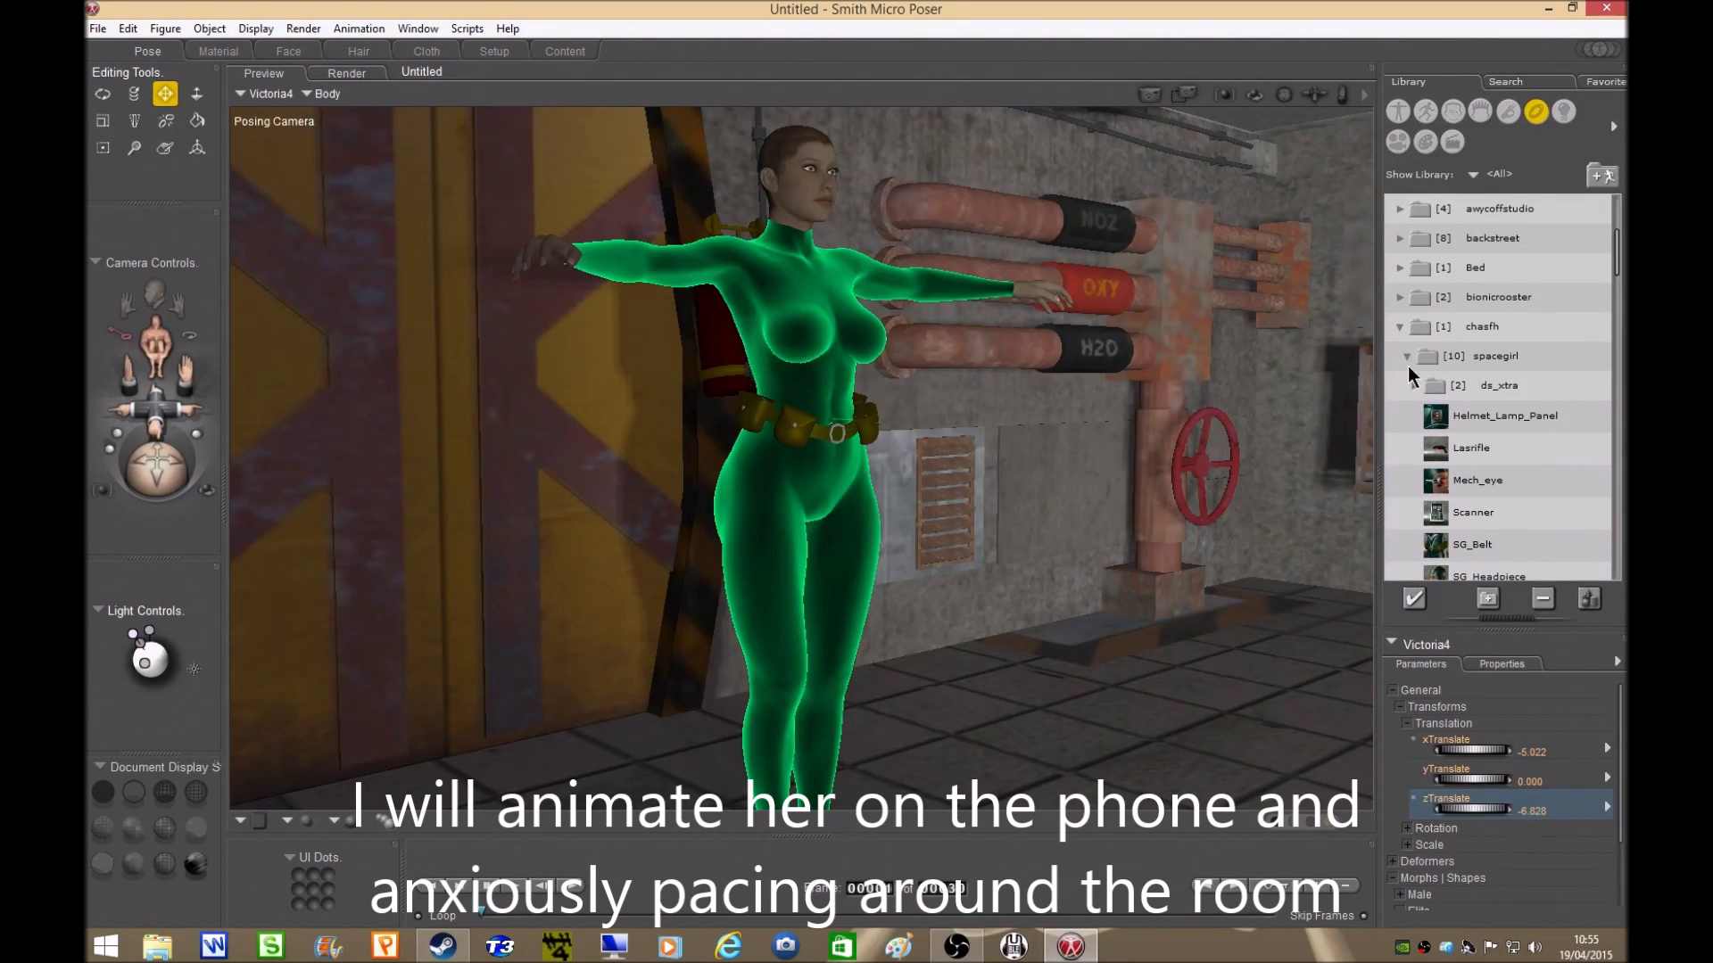
left_click(1398, 328)
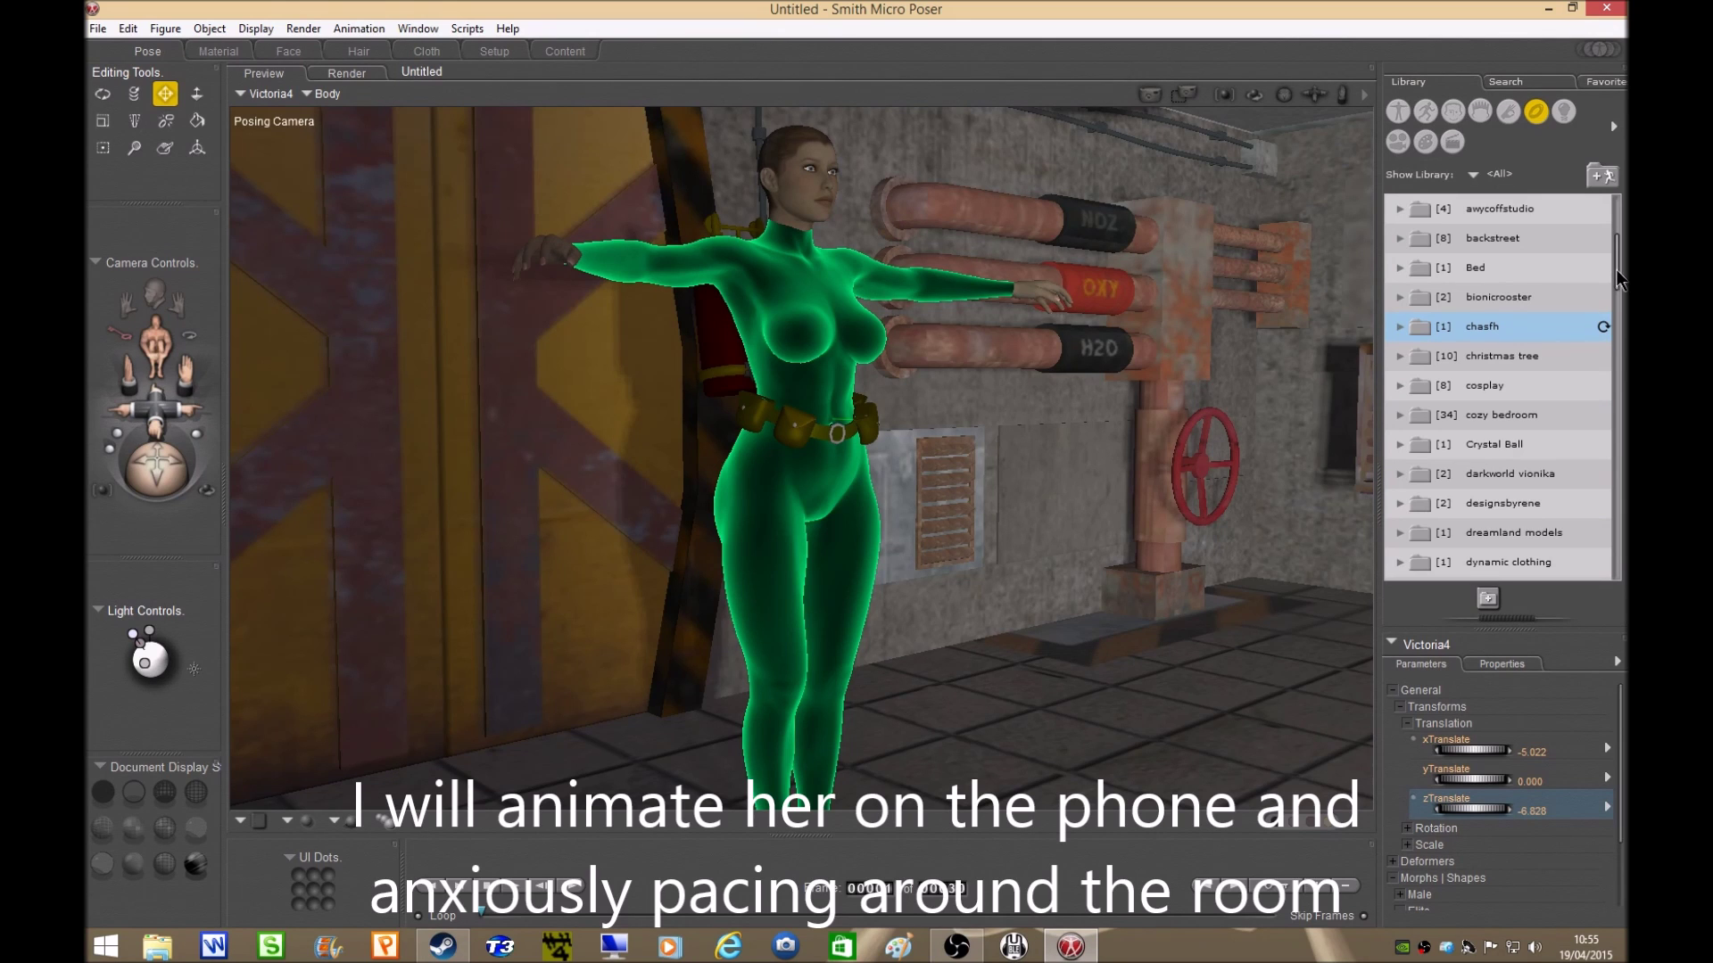
left_click_drag(1619, 279, 1619, 234)
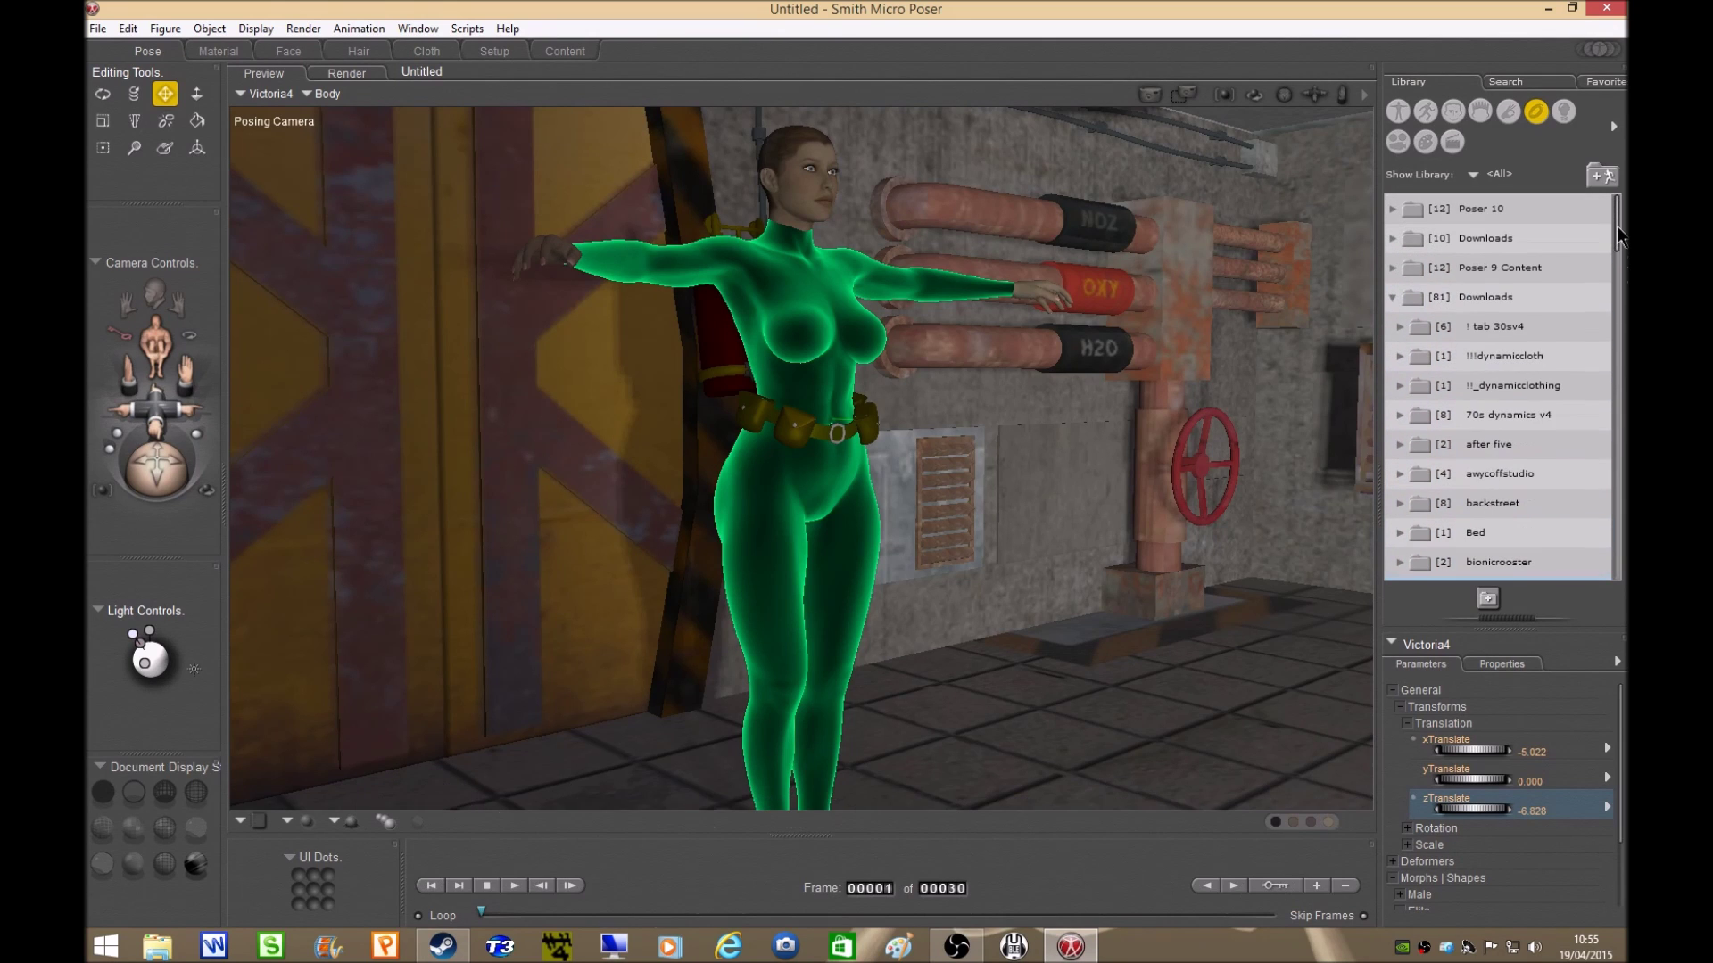
left_click(1394, 300)
left_click(1391, 209)
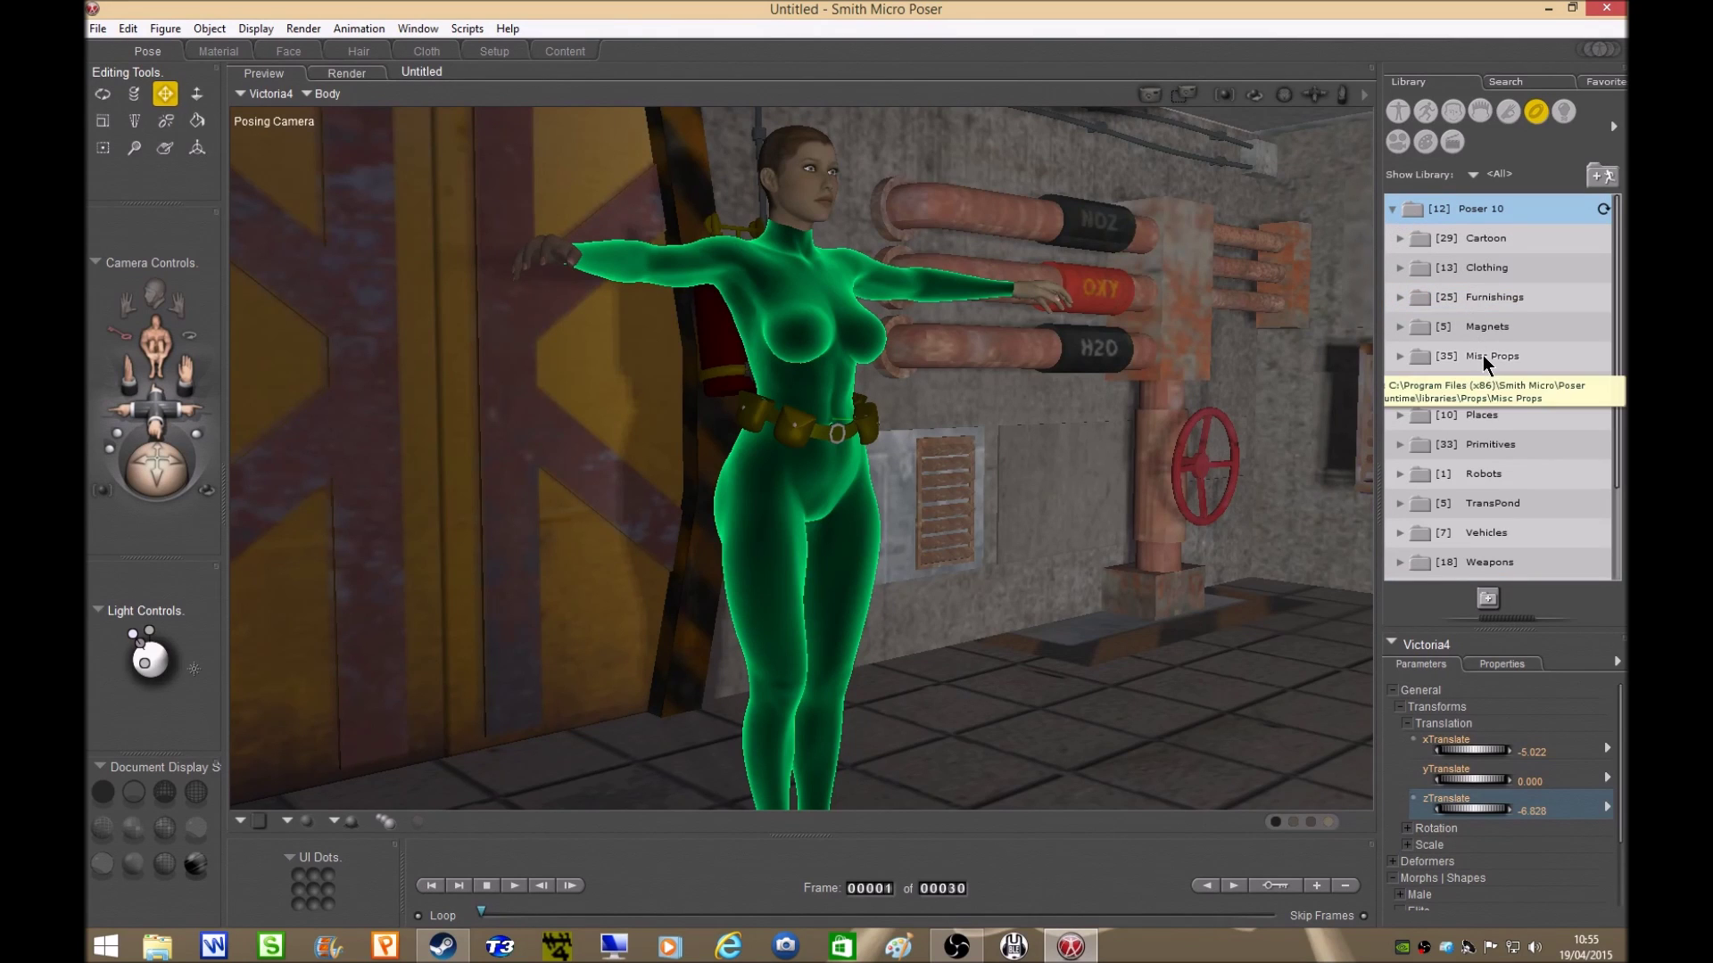
left_click(1399, 356)
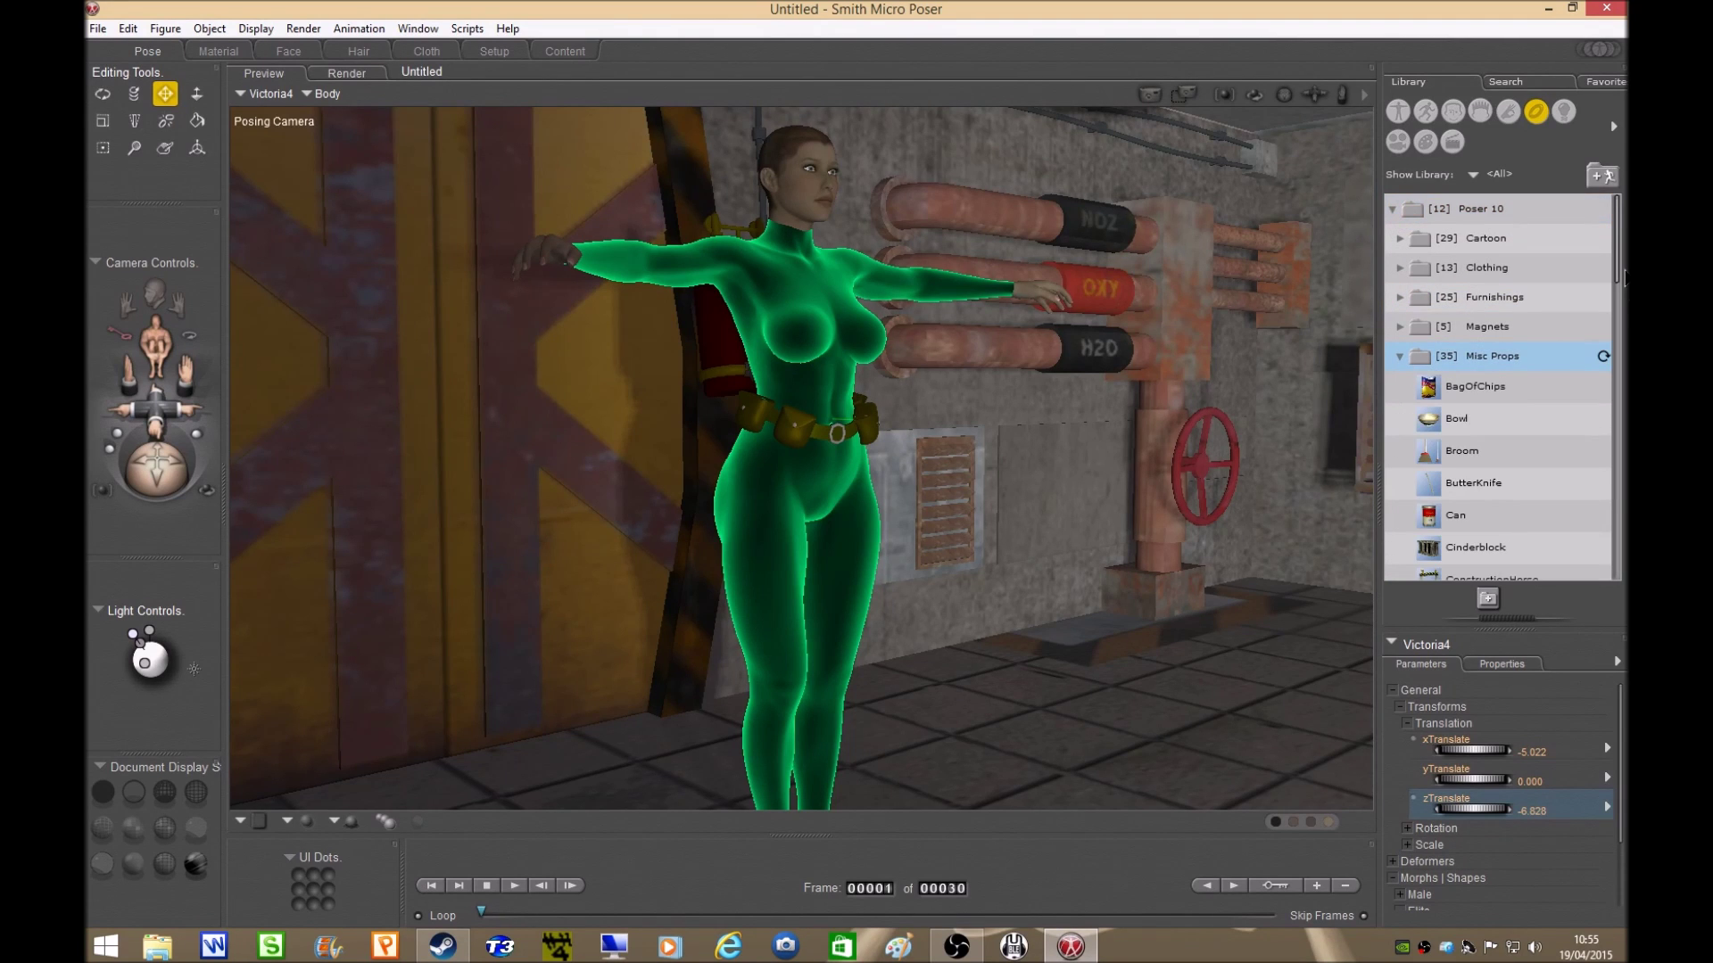
left_click_drag(1622, 279, 1620, 366)
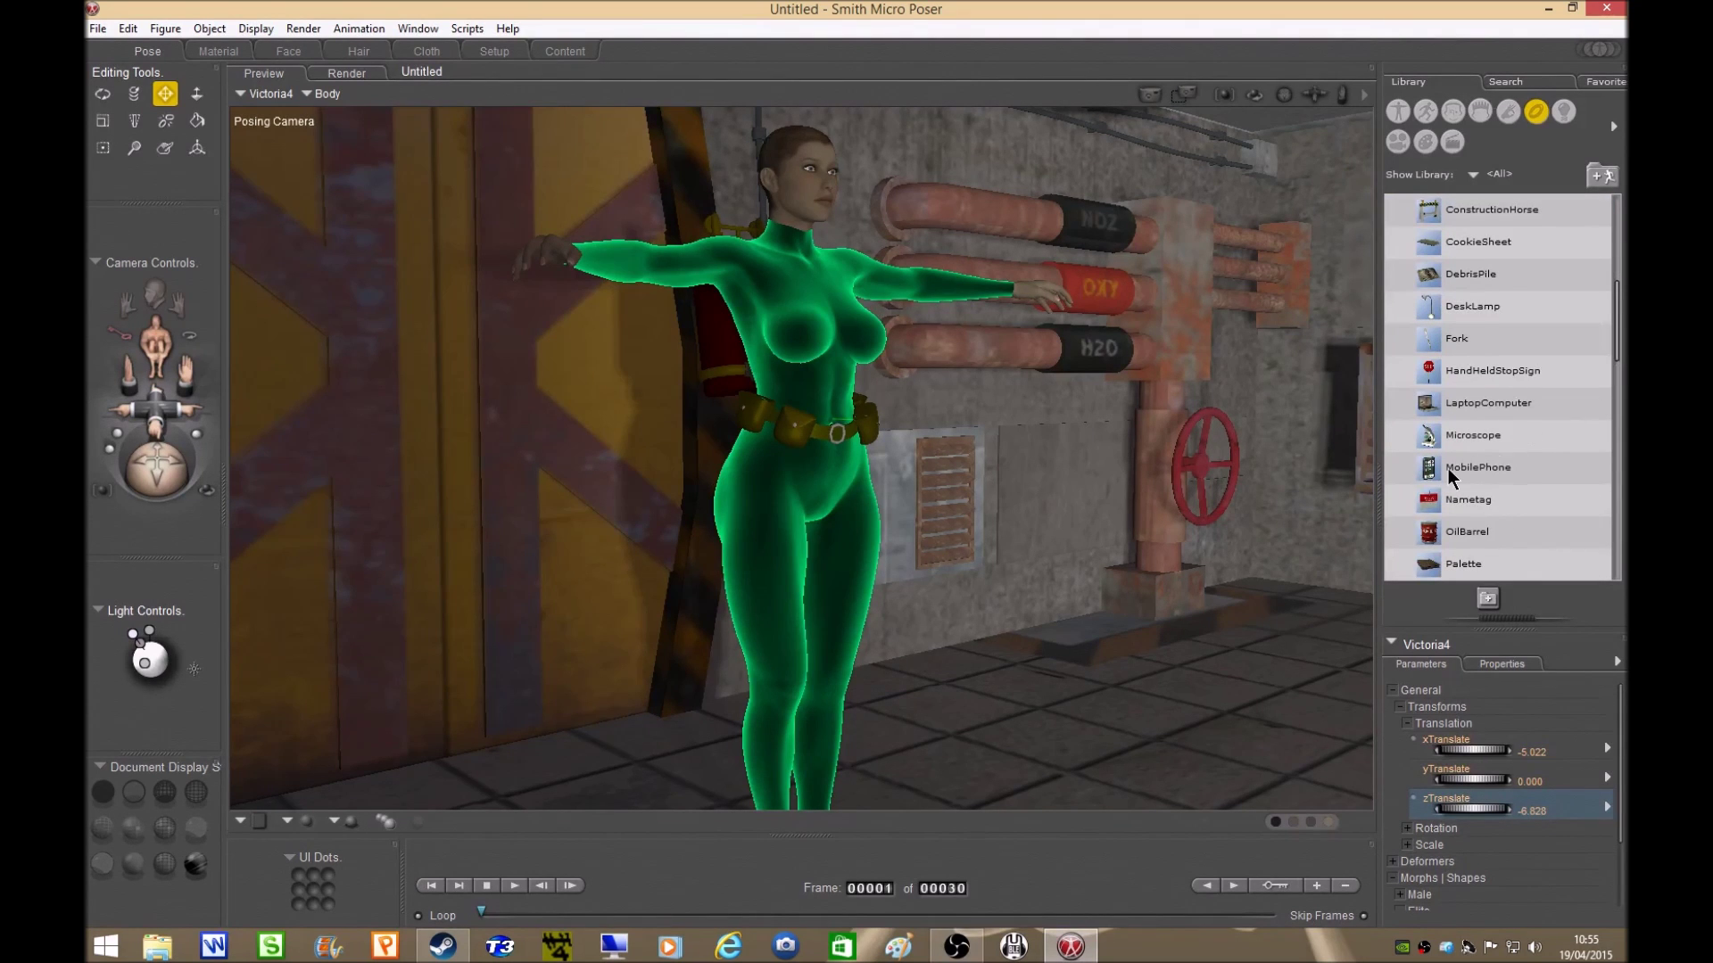
left_click(1448, 468)
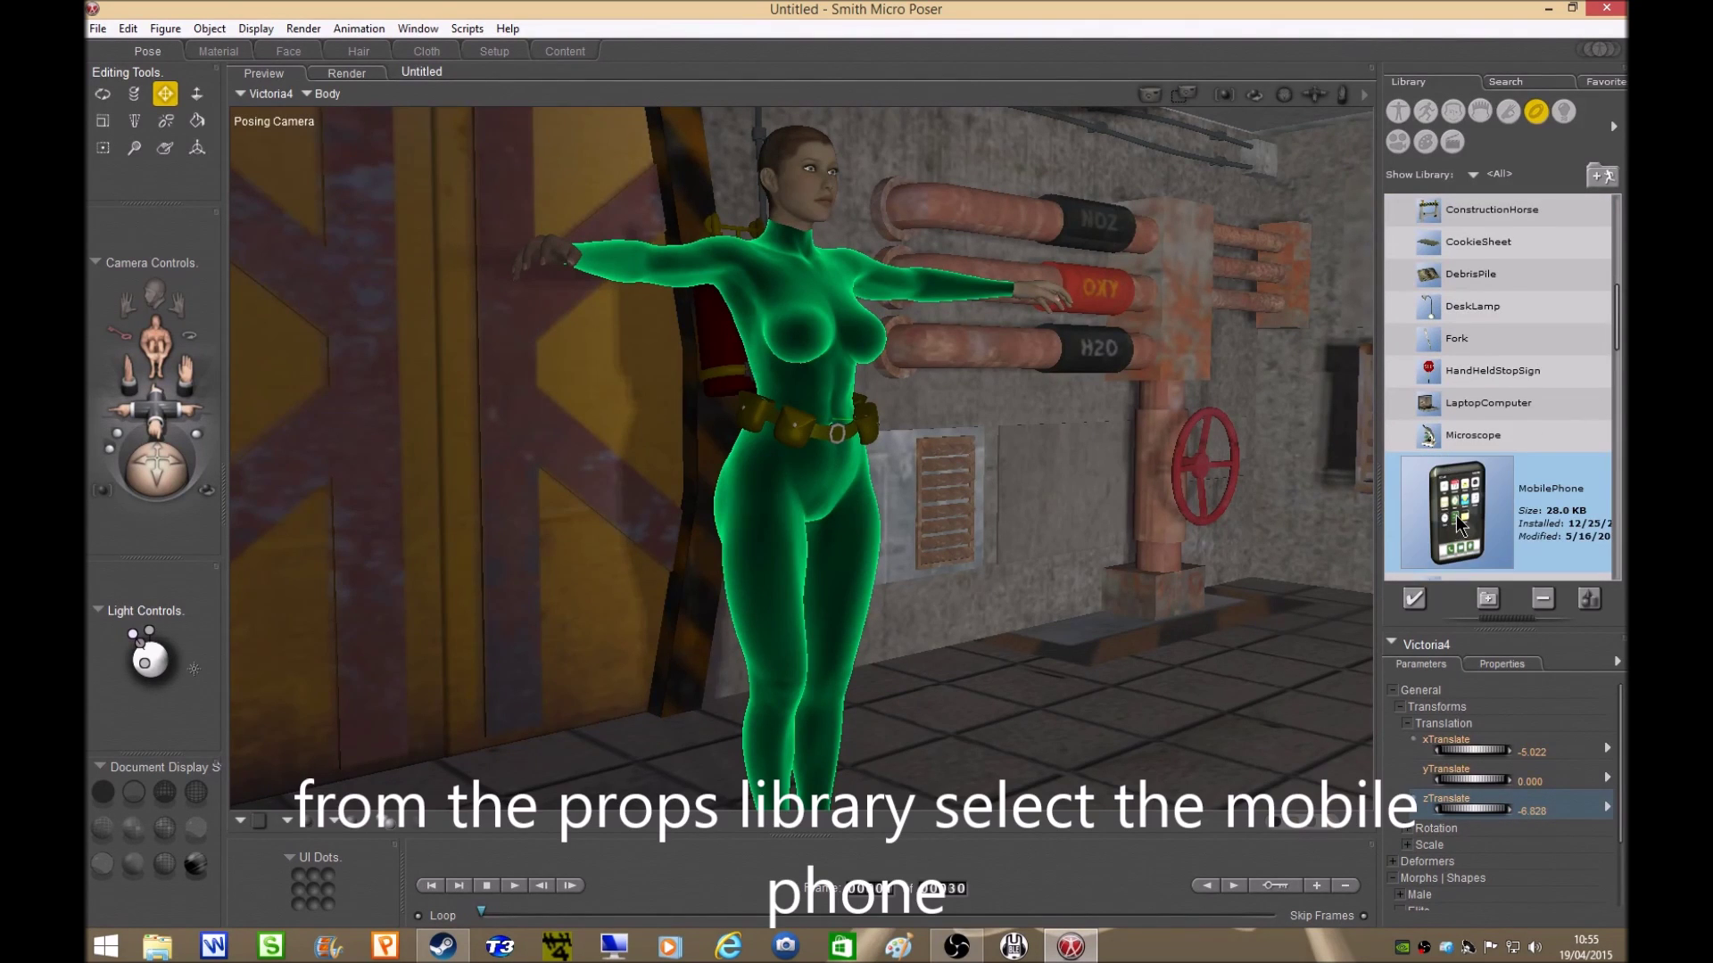
double_click(1456, 515)
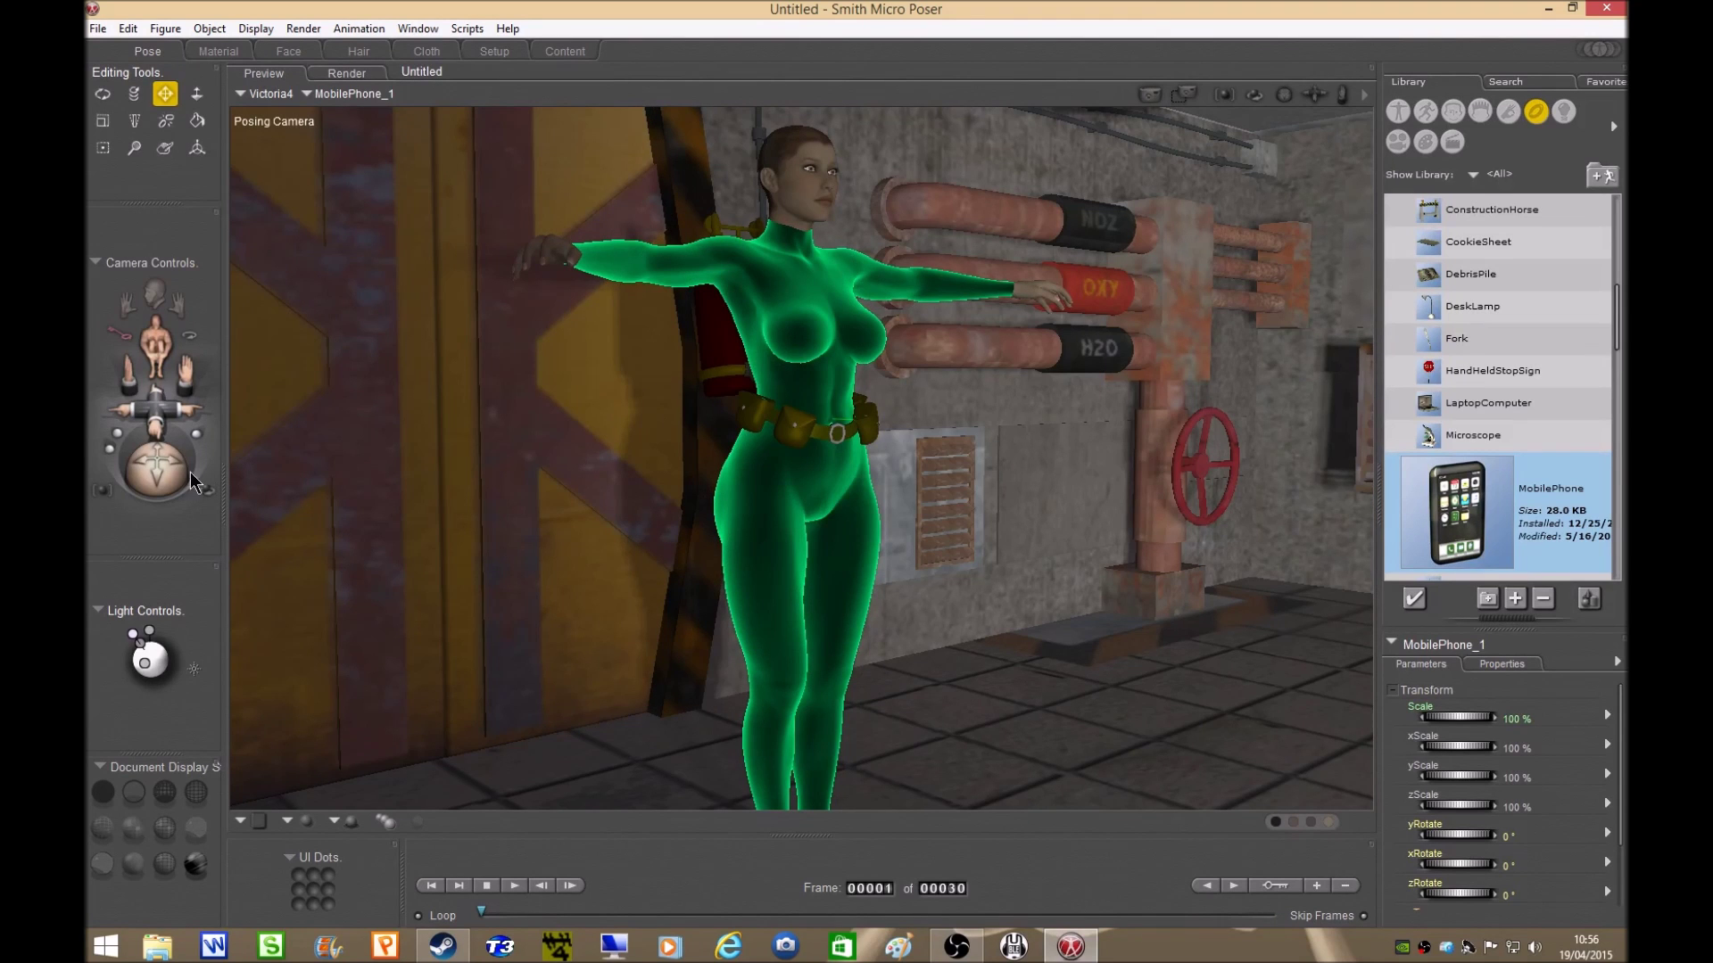
Move the phone to xTran -8.003 and zTran -5.358, against the figure's upper chest
mouse_move(166, 469)
left_mouse_down()
mouse_move(259, 469)
mouse_move(241, 470)
left_mouse_up()
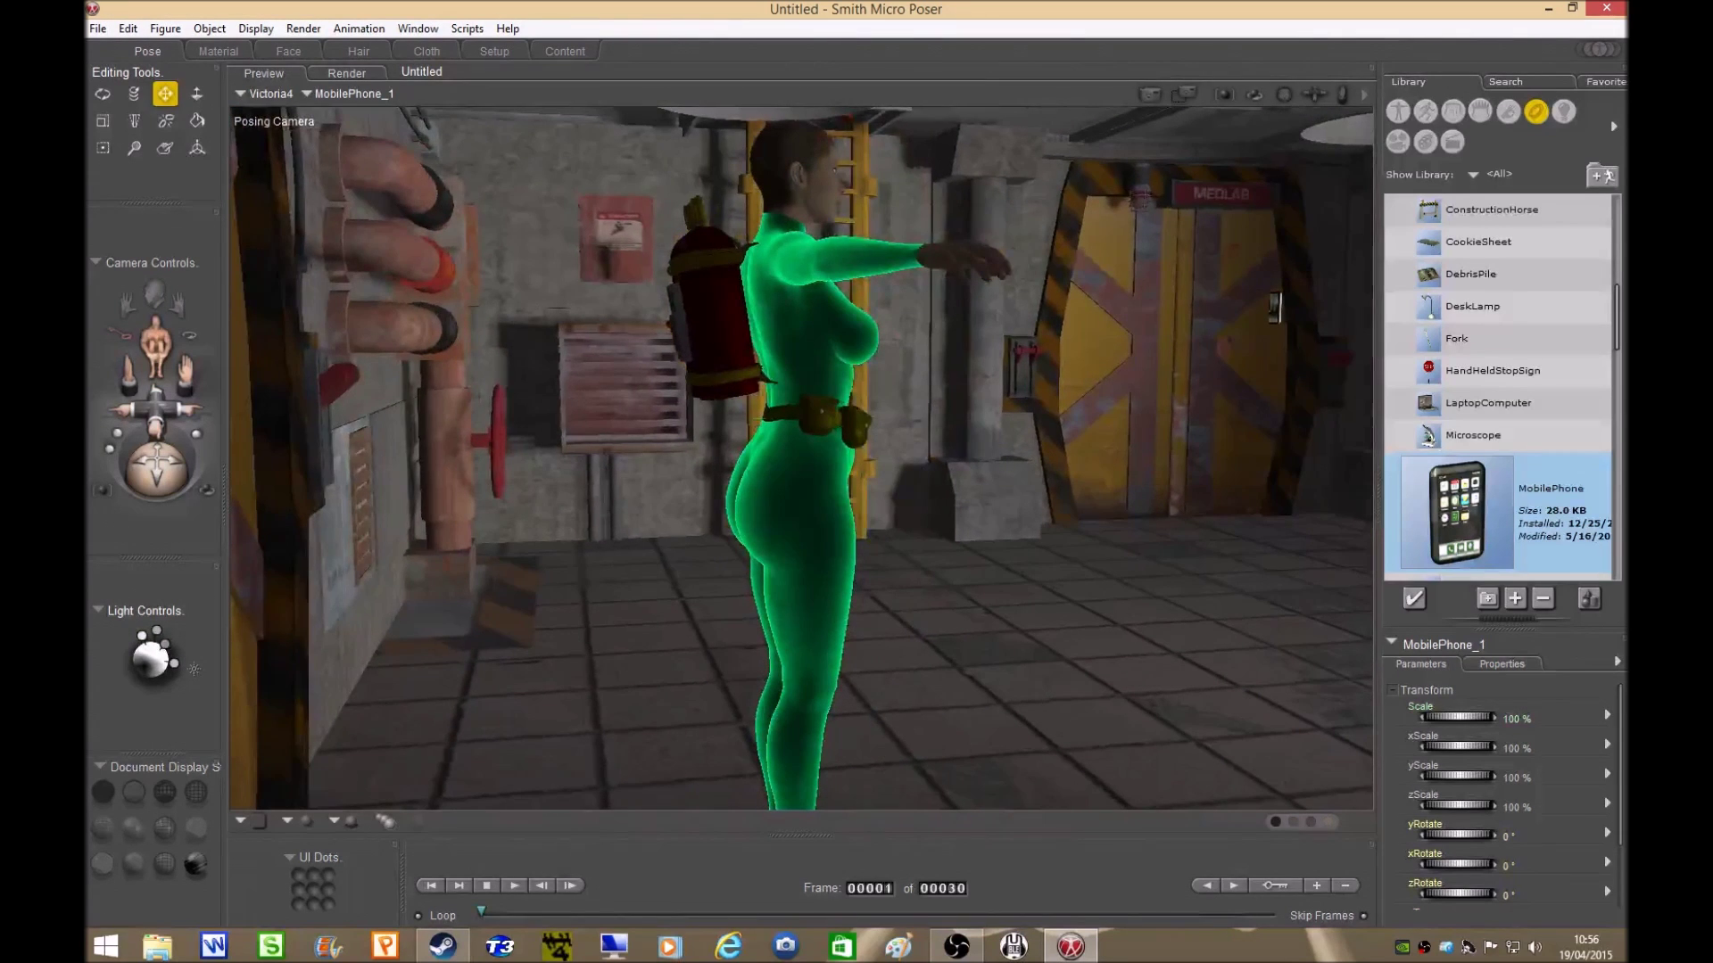
left_click(493, 478)
left_click_drag(1623, 709, 1622, 798)
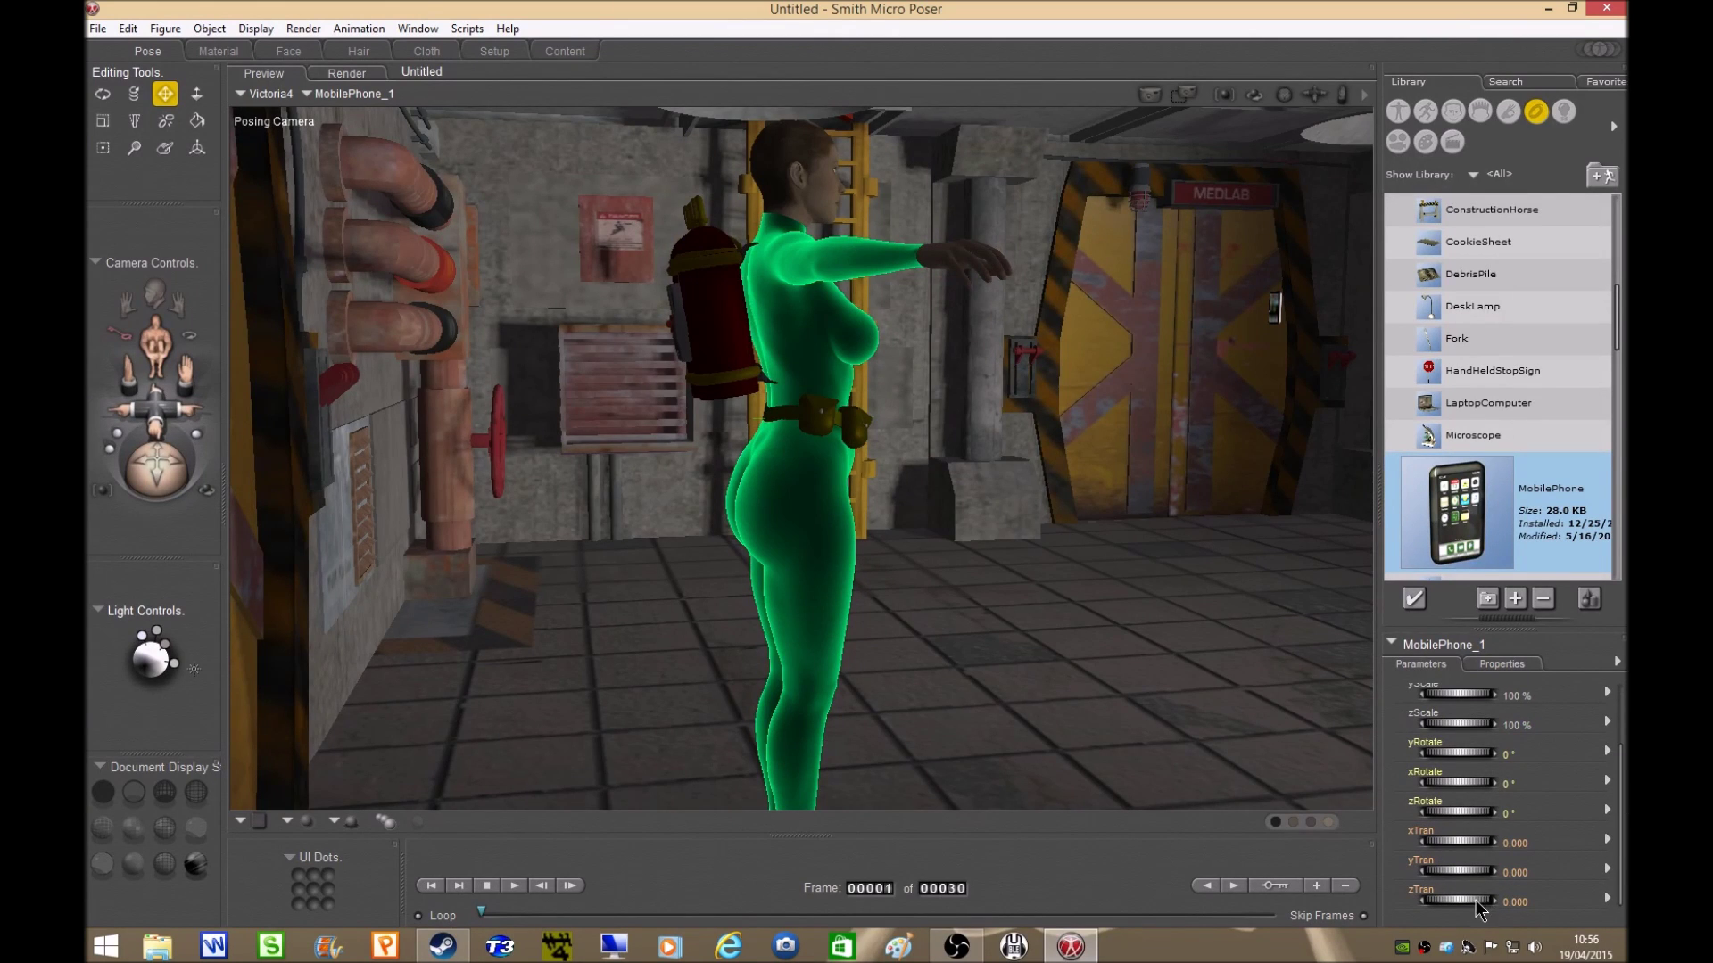
left_click_drag(1492, 901, 1446, 901)
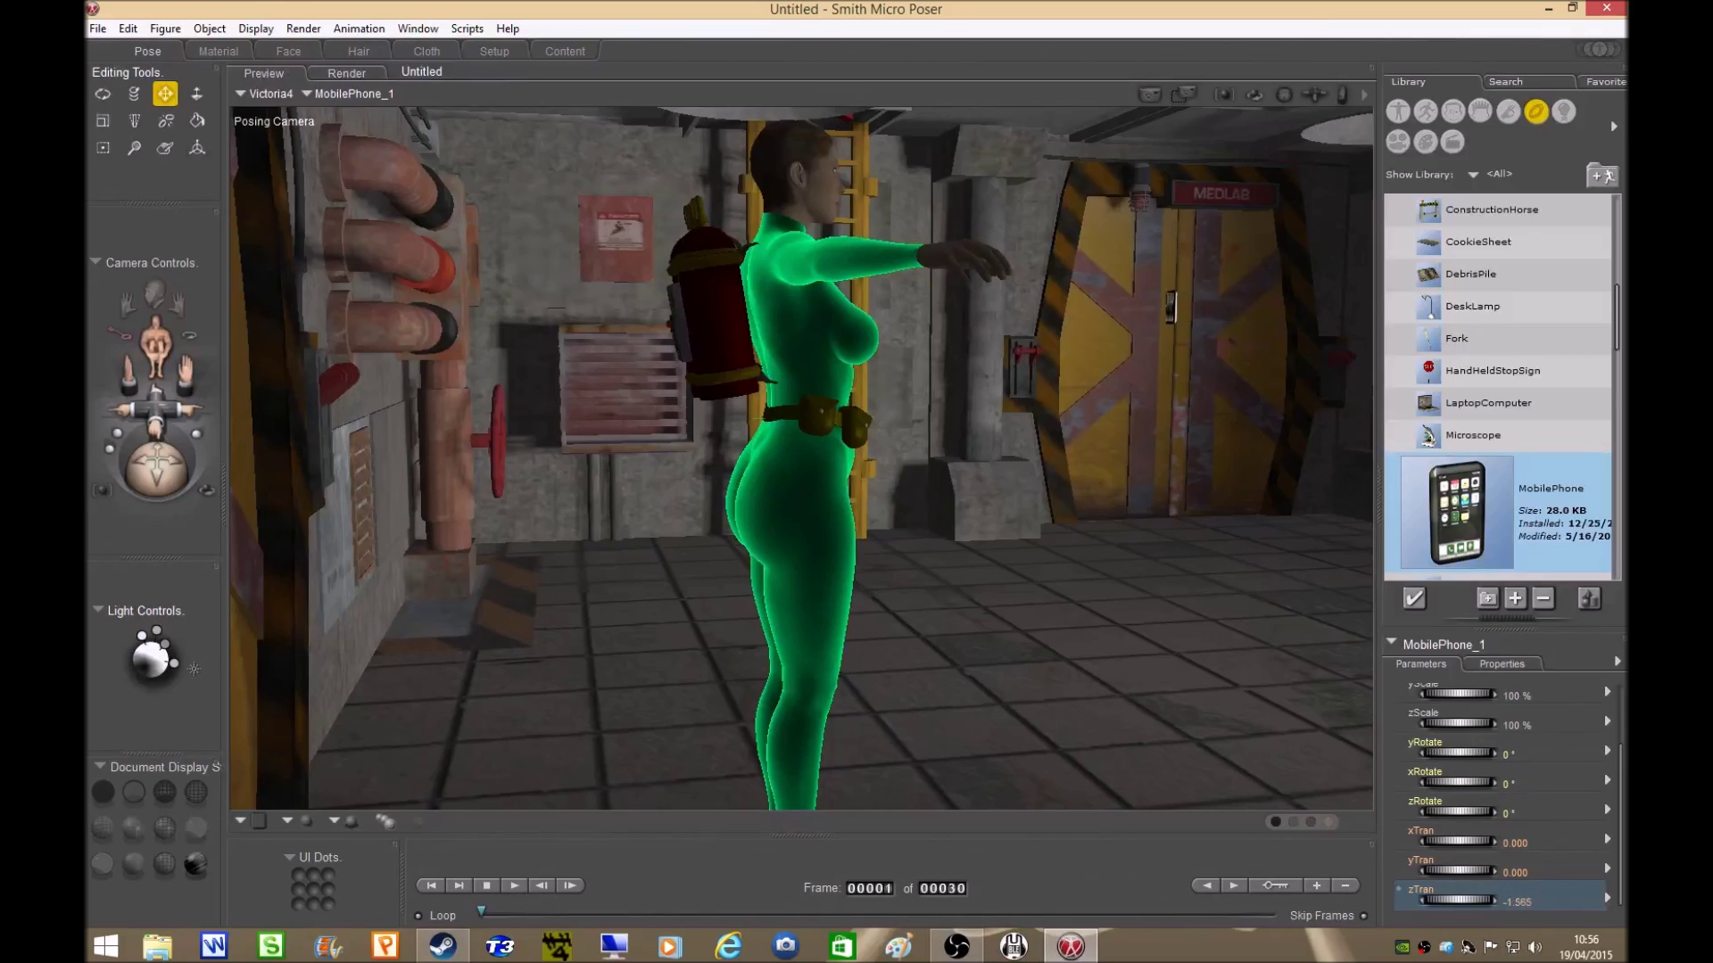
left_click_drag(1454, 901, 996, 848)
key("ctrl+comma")
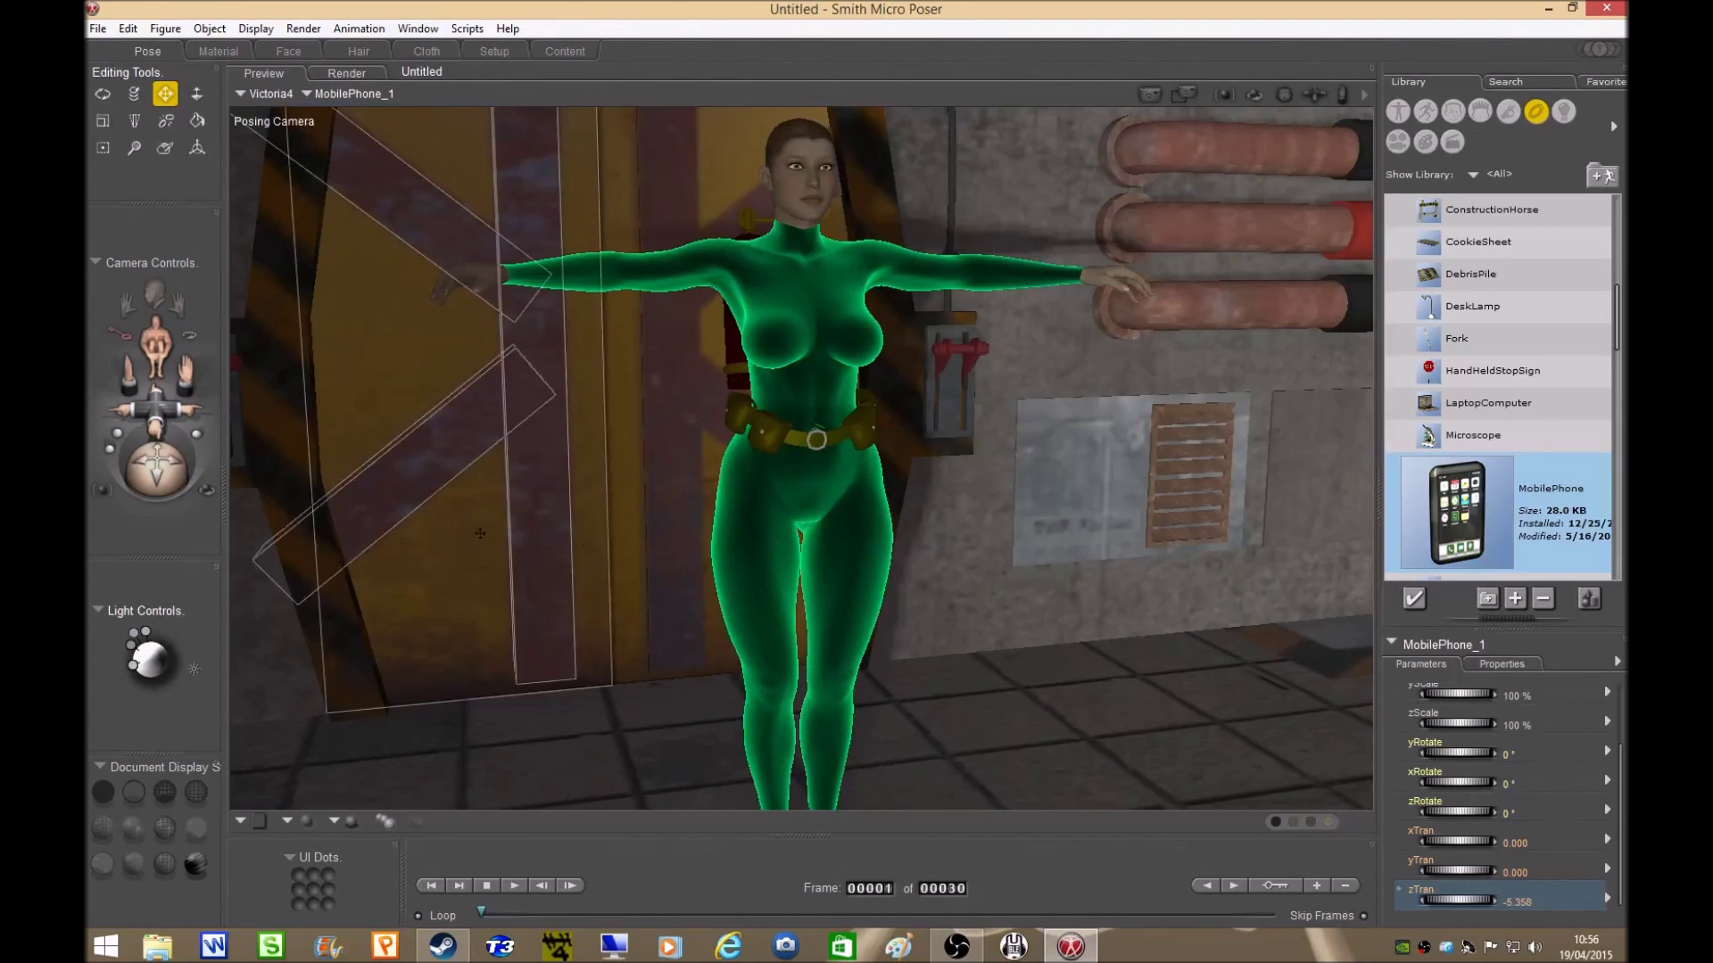
mouse_move(1475, 842)
left_mouse_down()
mouse_move(1410, 842)
mouse_move(1436, 842)
left_mouse_up()
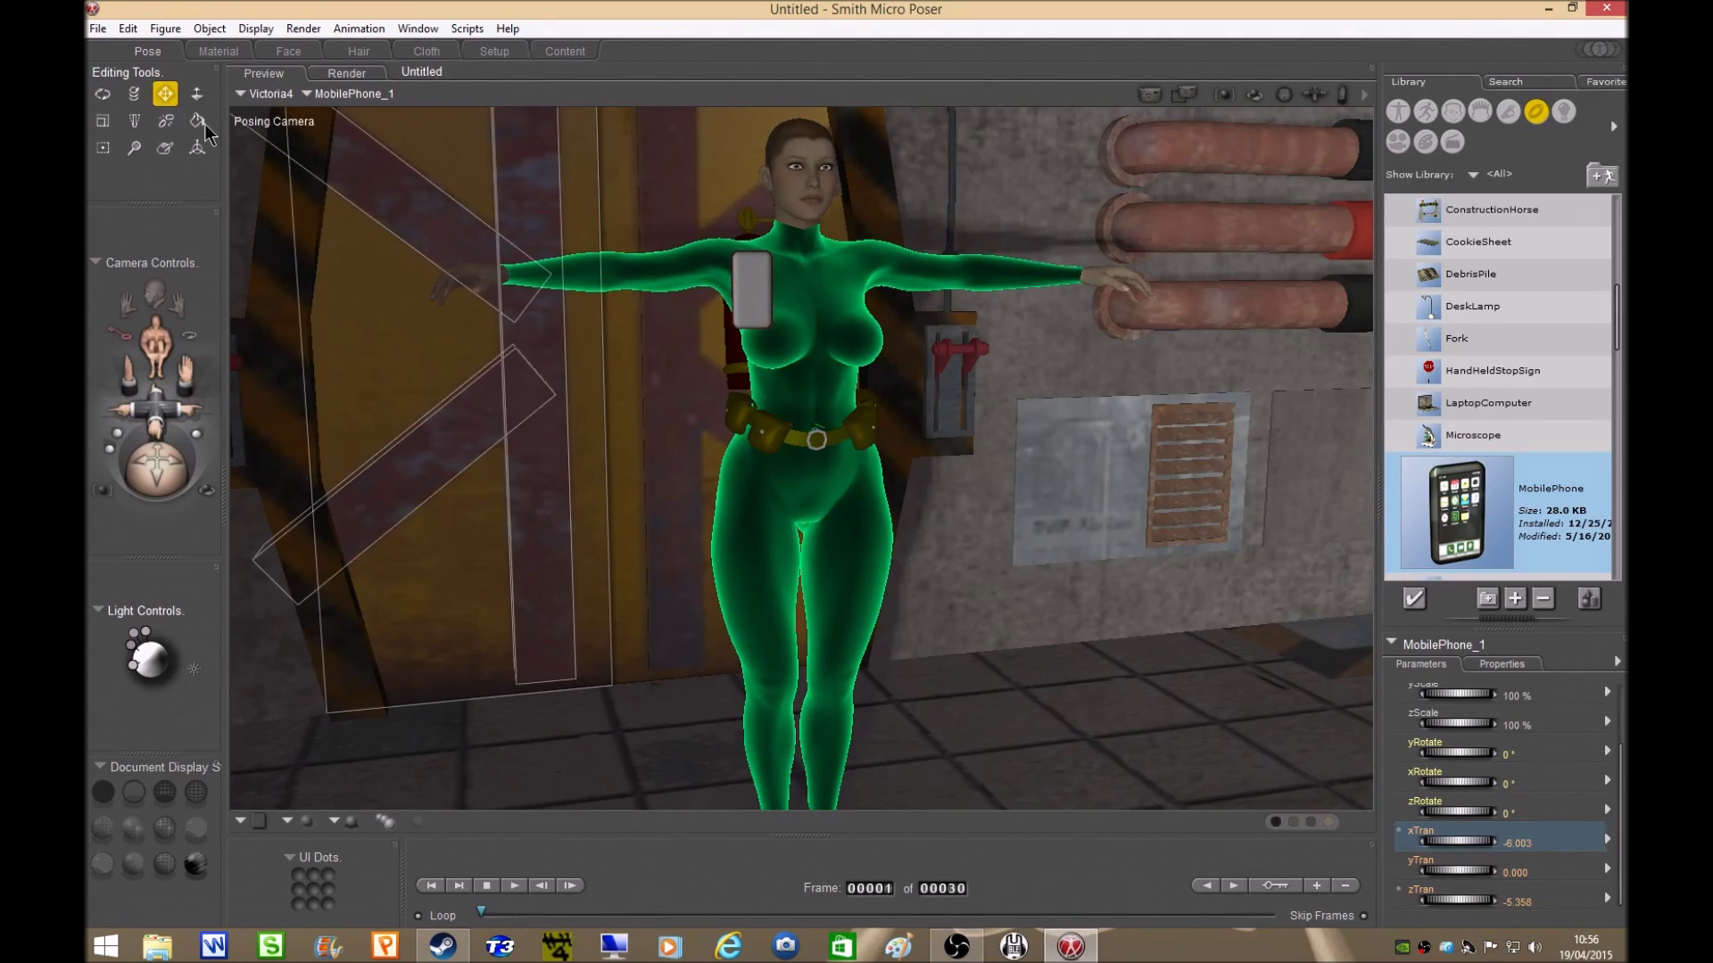
left_click(166, 29)
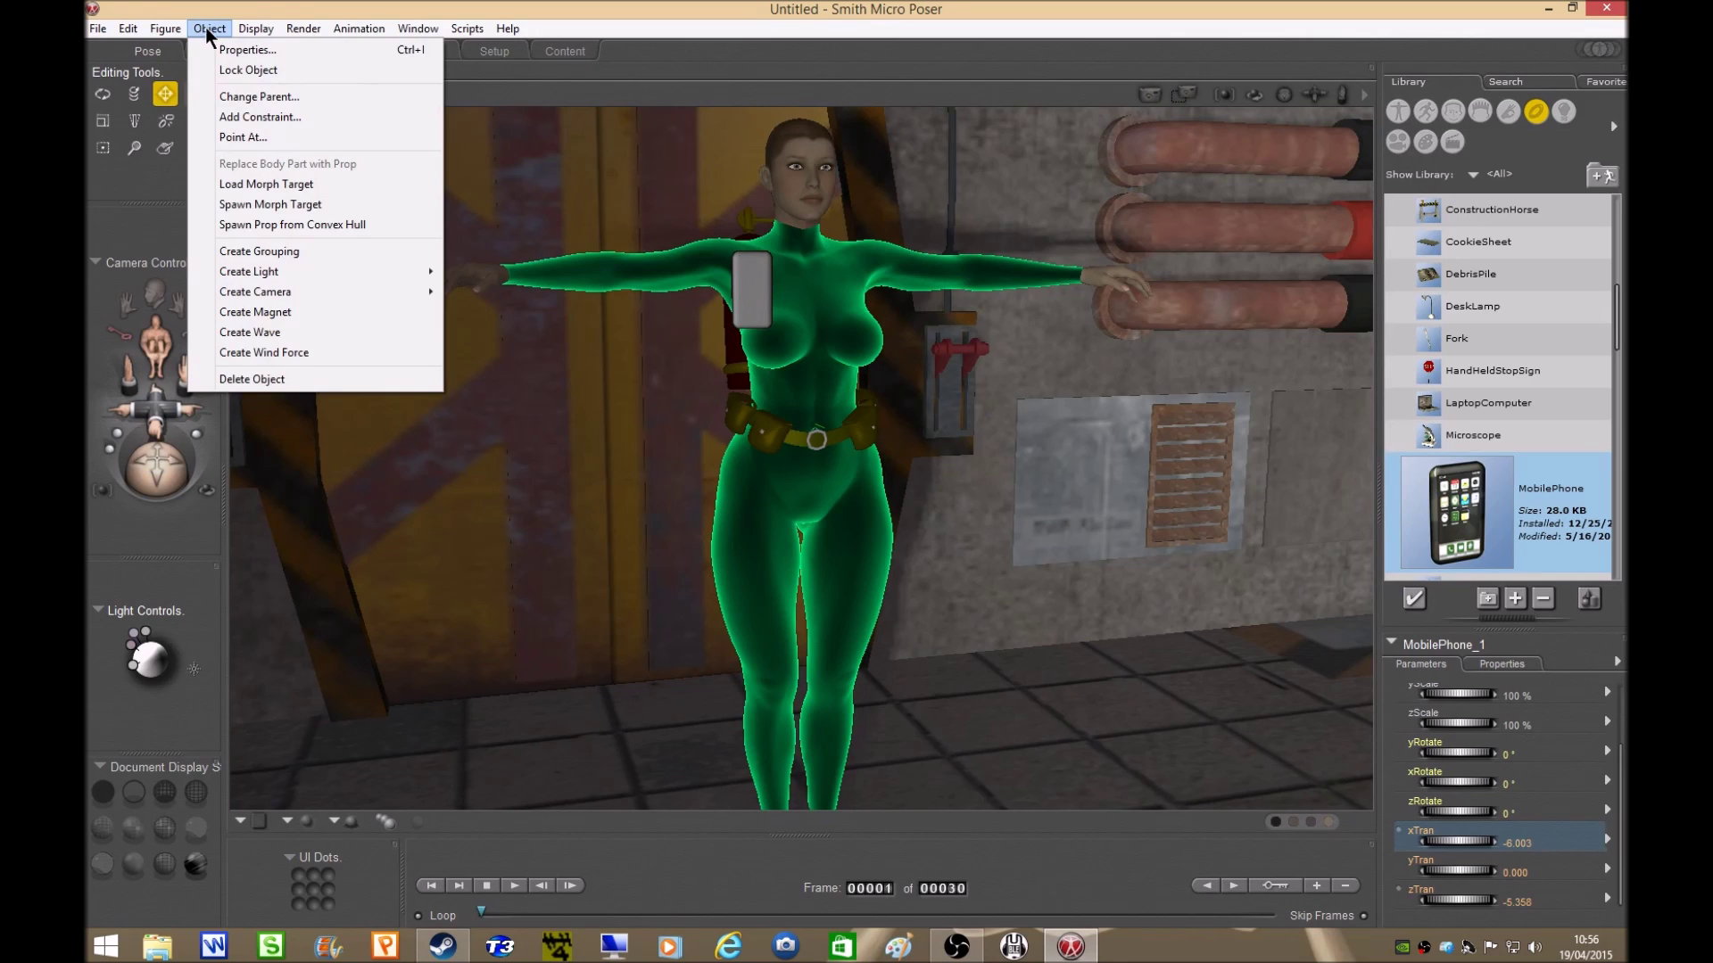
Parent MobilePhone_1 to the figure's Right Hand with Object > Change Parent
left_click(241, 96)
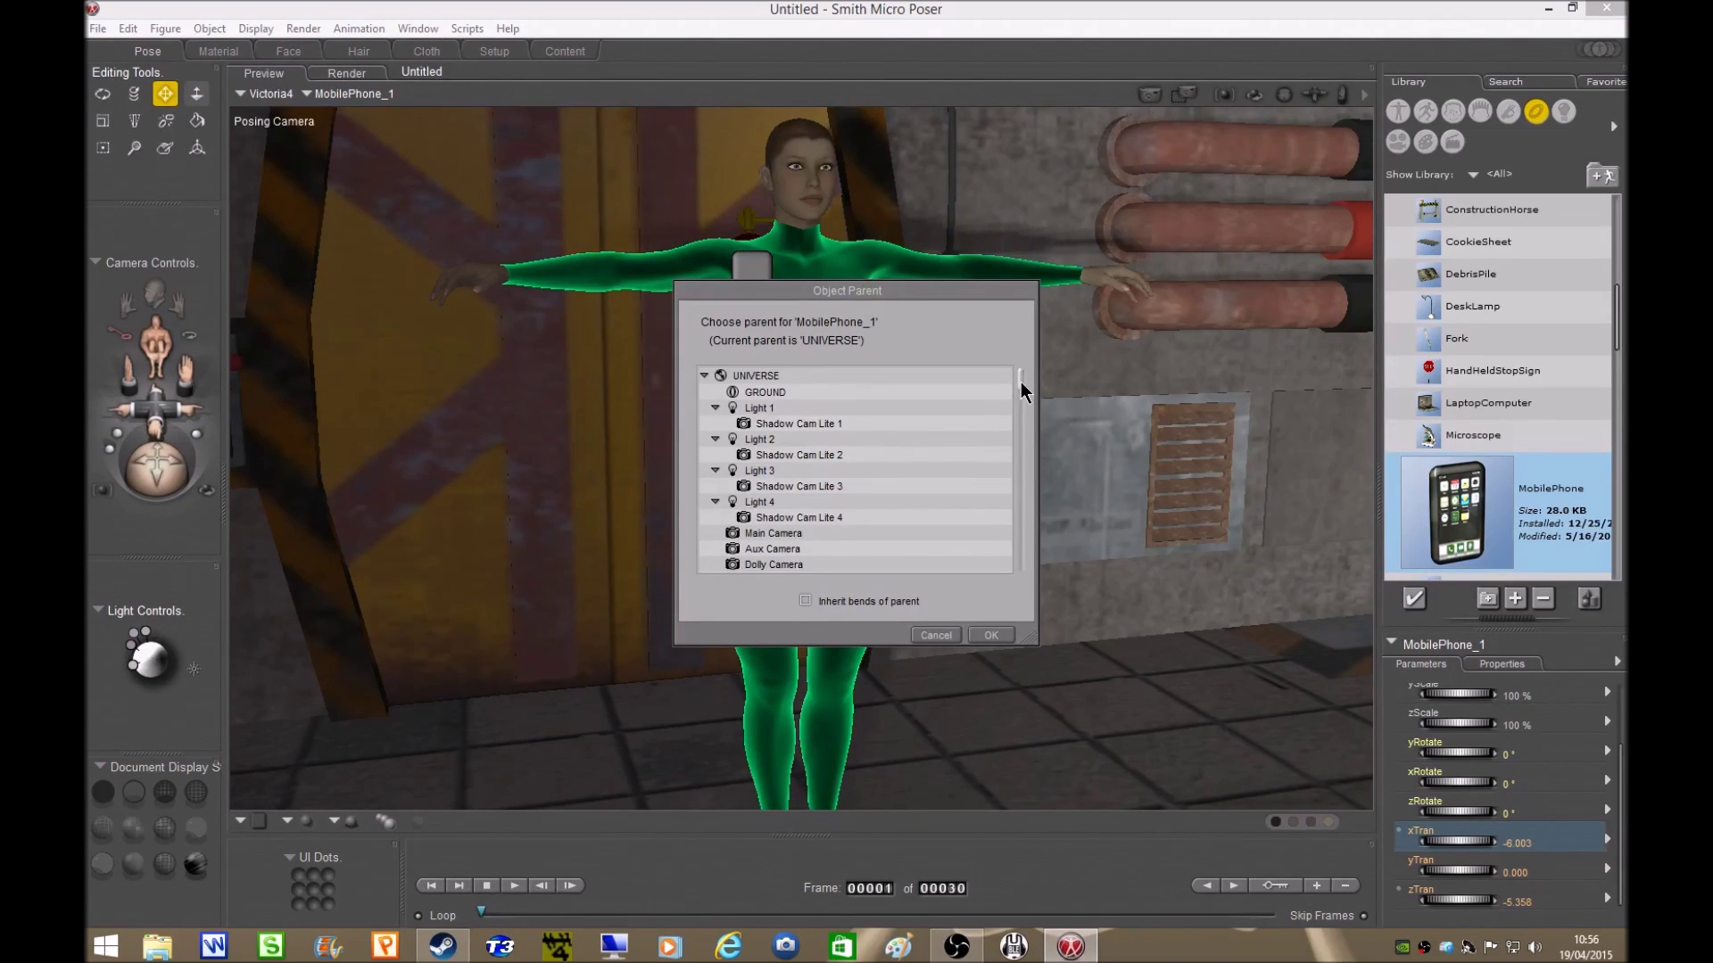
left_click_drag(1021, 382, 1015, 417)
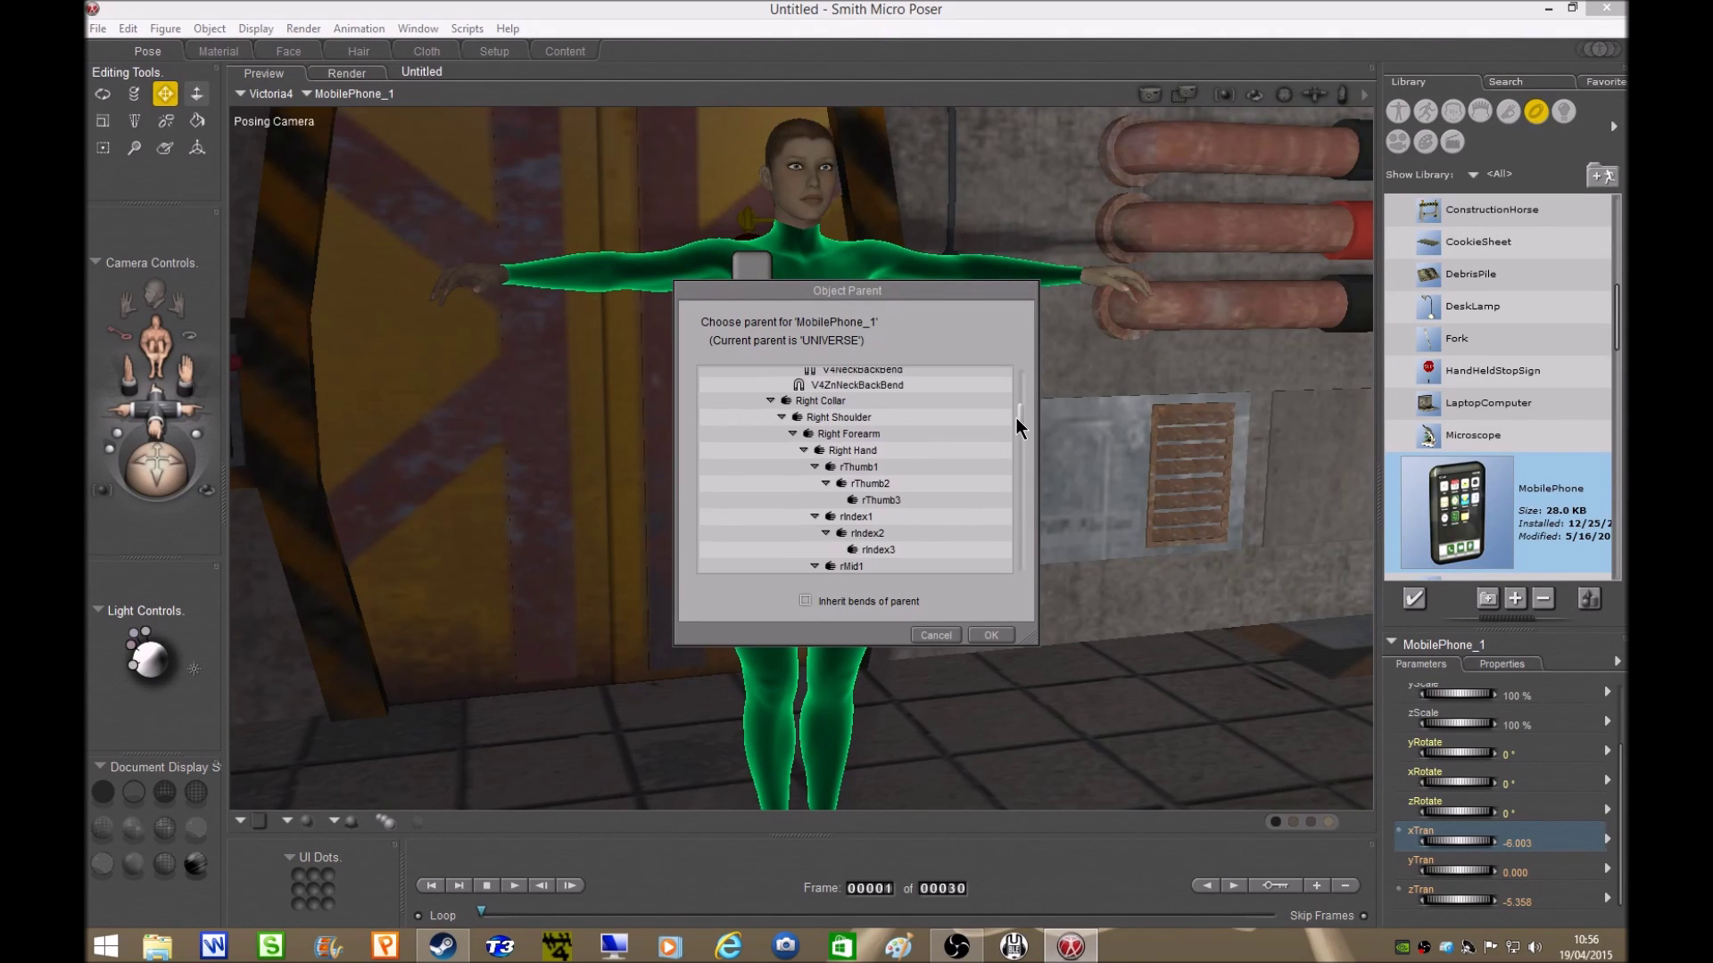
left_click(872, 450)
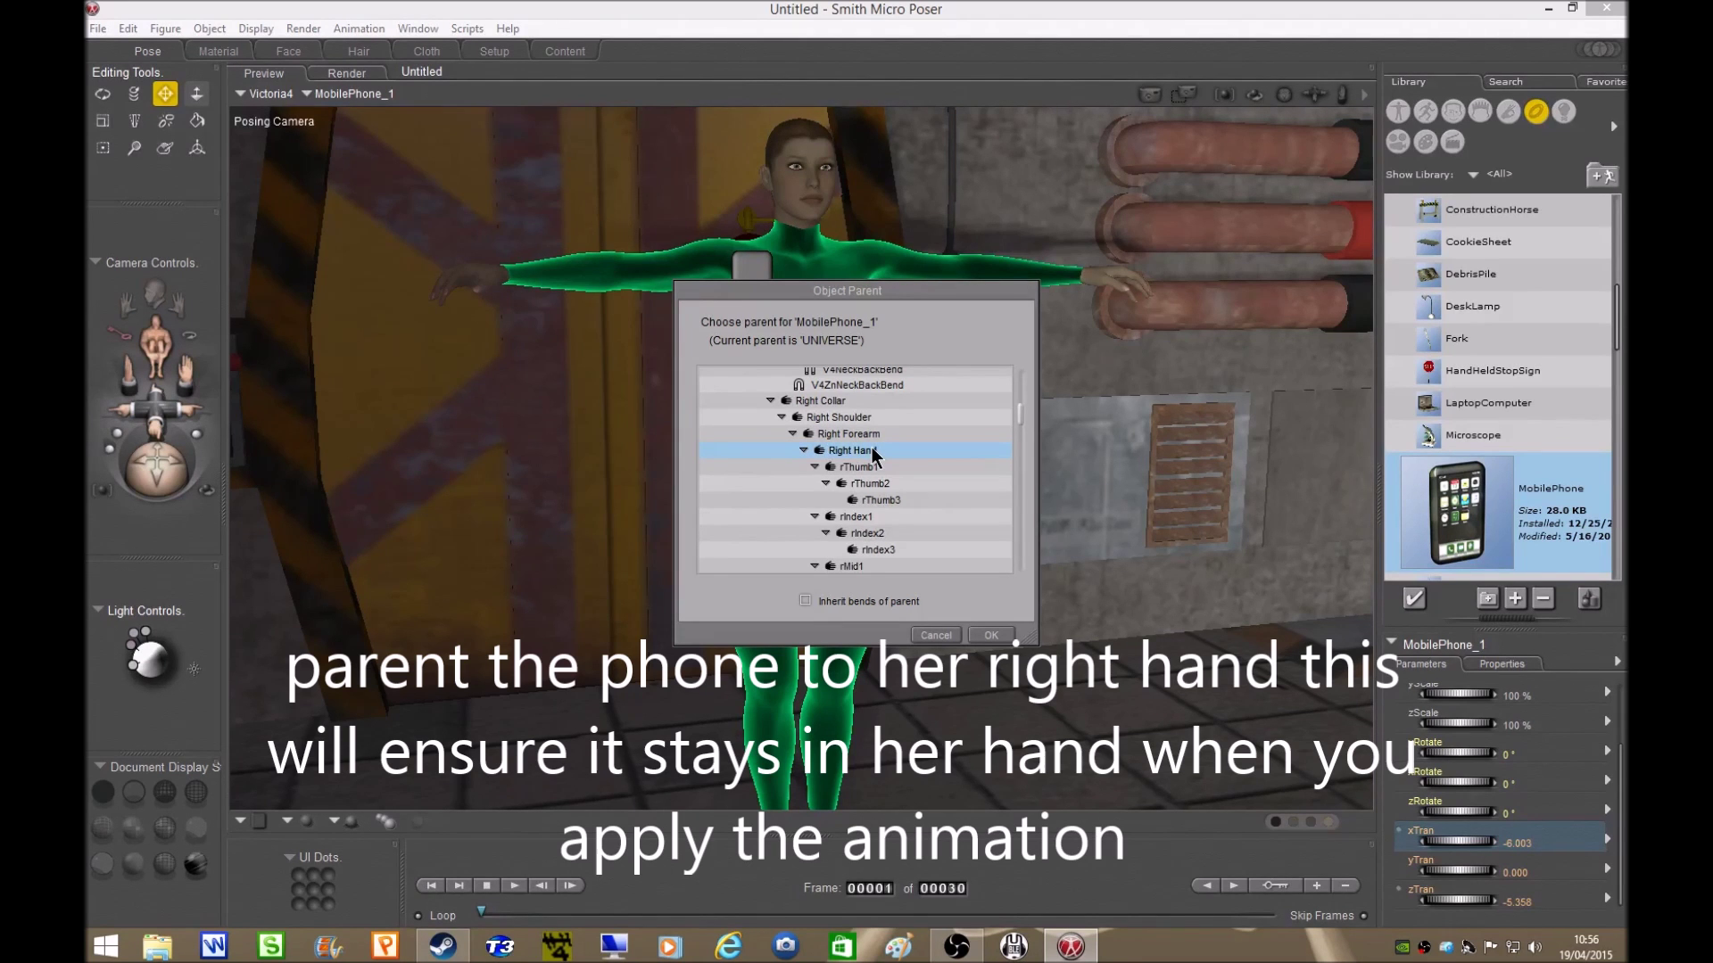
left_click(992, 635)
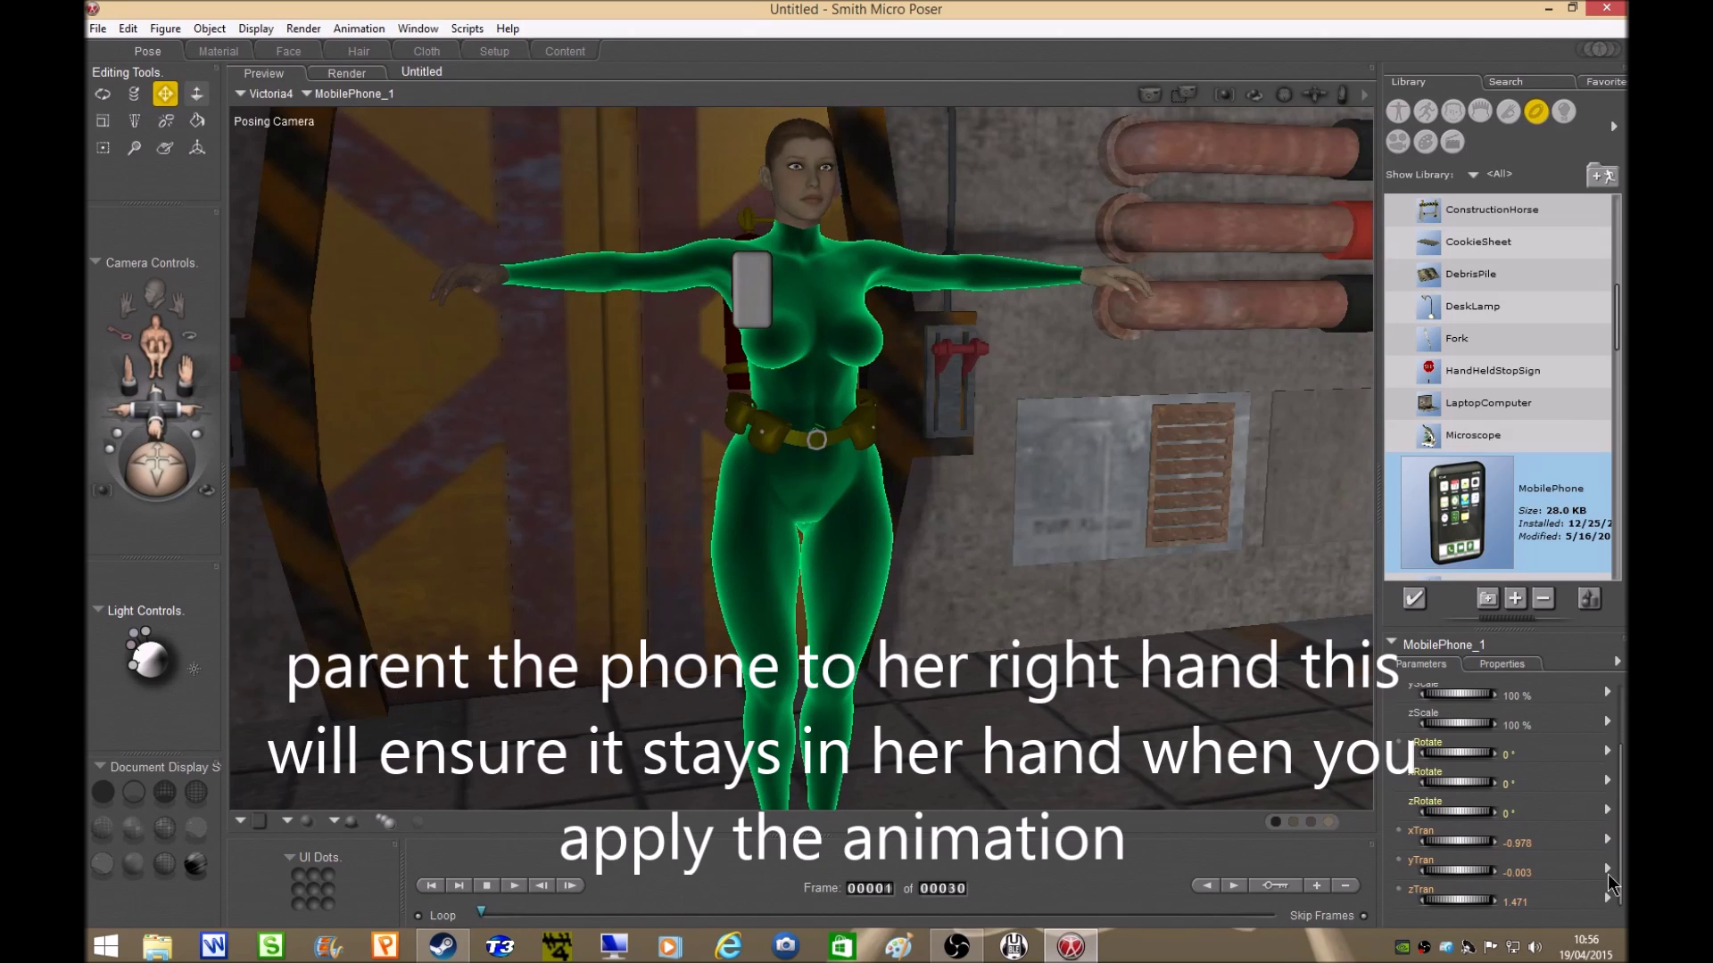
Move the phone into the right hand at xTran -2.621 and zTran -0.223
left_click_drag(1473, 841, 1418, 842)
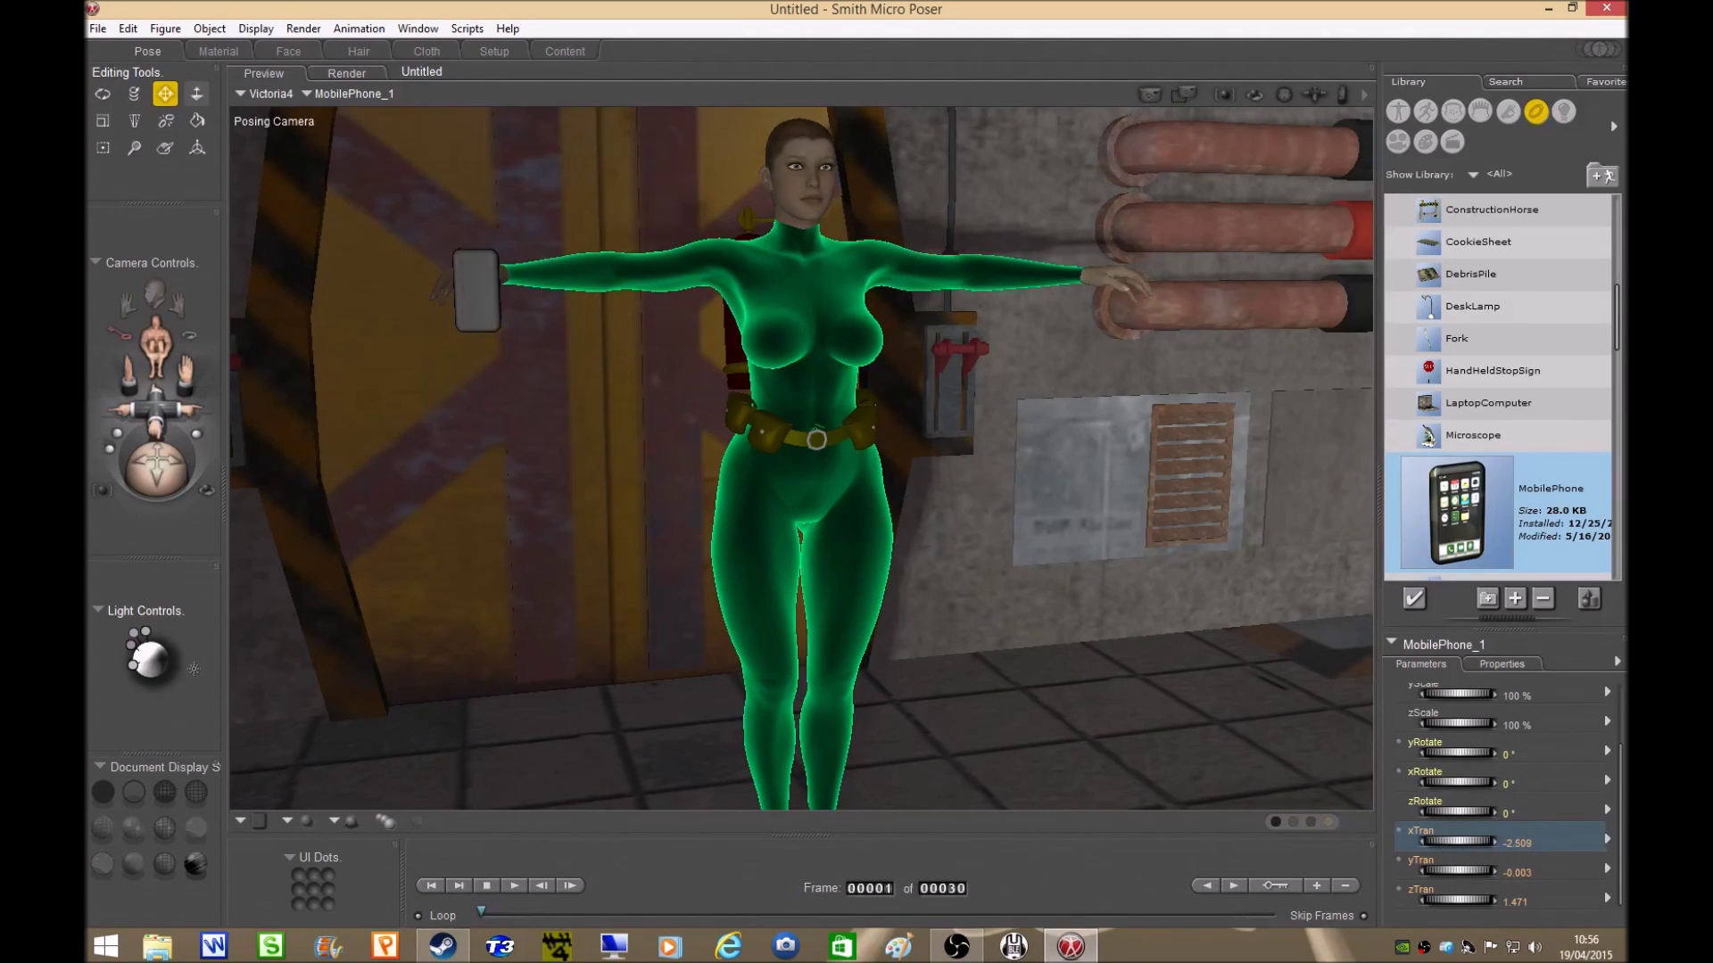
left_click(1467, 901)
mouse_move(1463, 899)
left_mouse_down()
mouse_move(1428, 899)
mouse_move(1463, 900)
left_mouse_up()
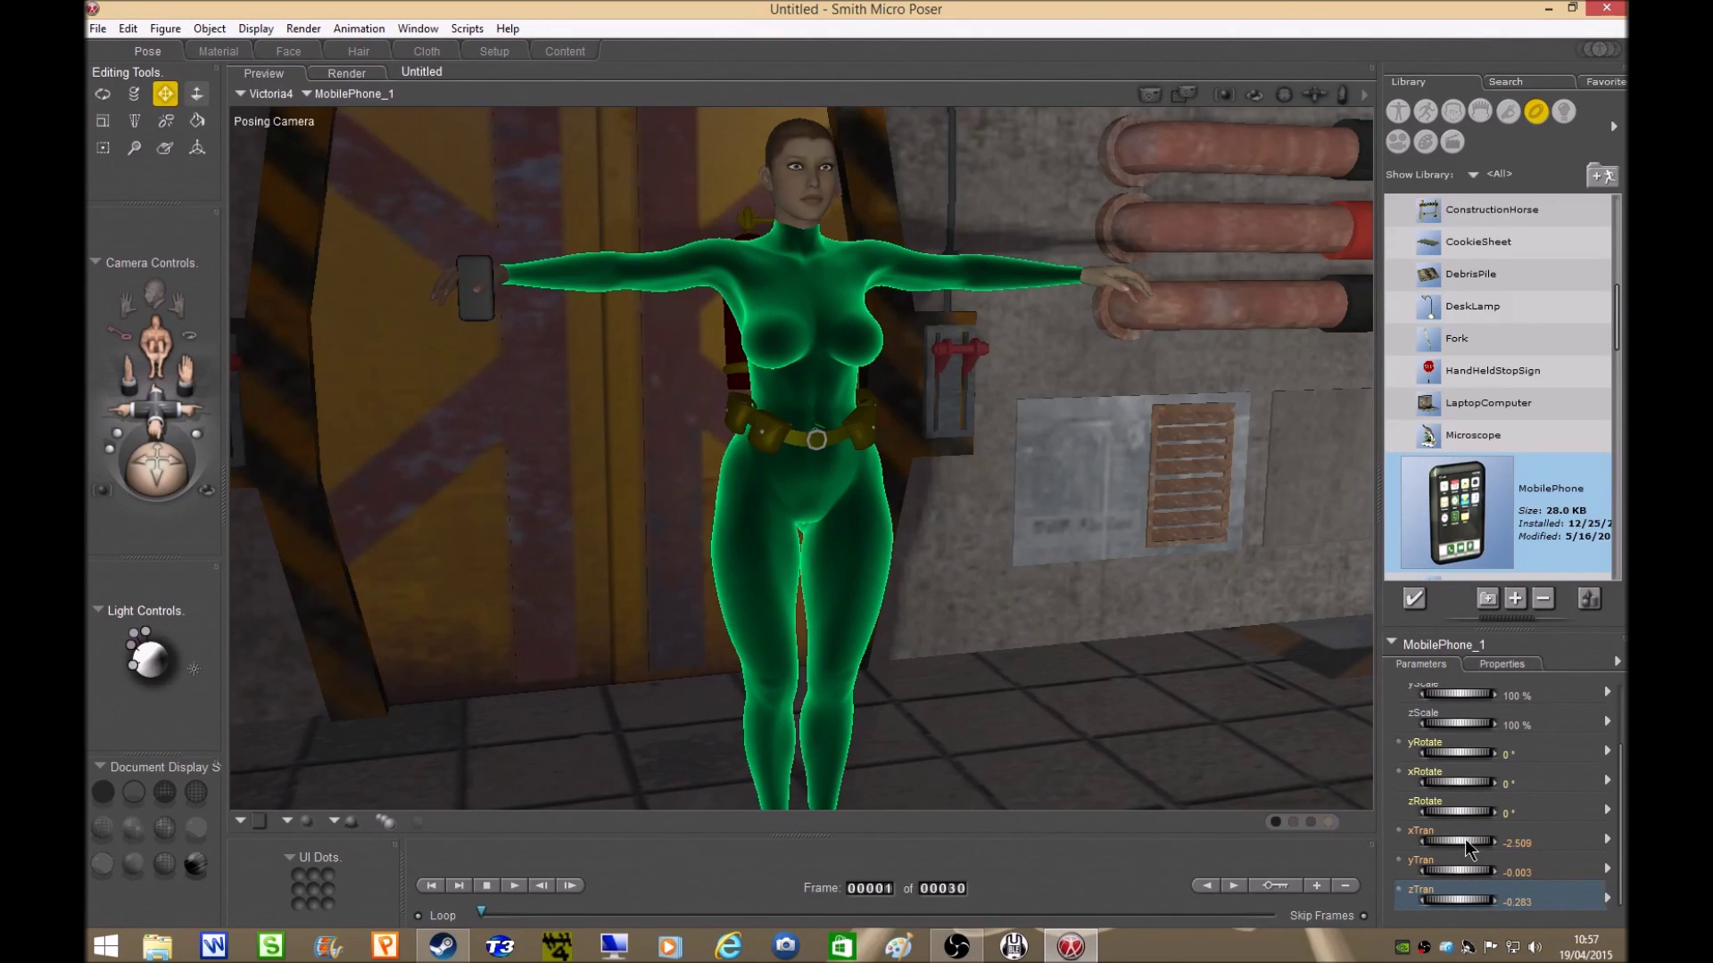
left_click_drag(1468, 841, 1452, 842)
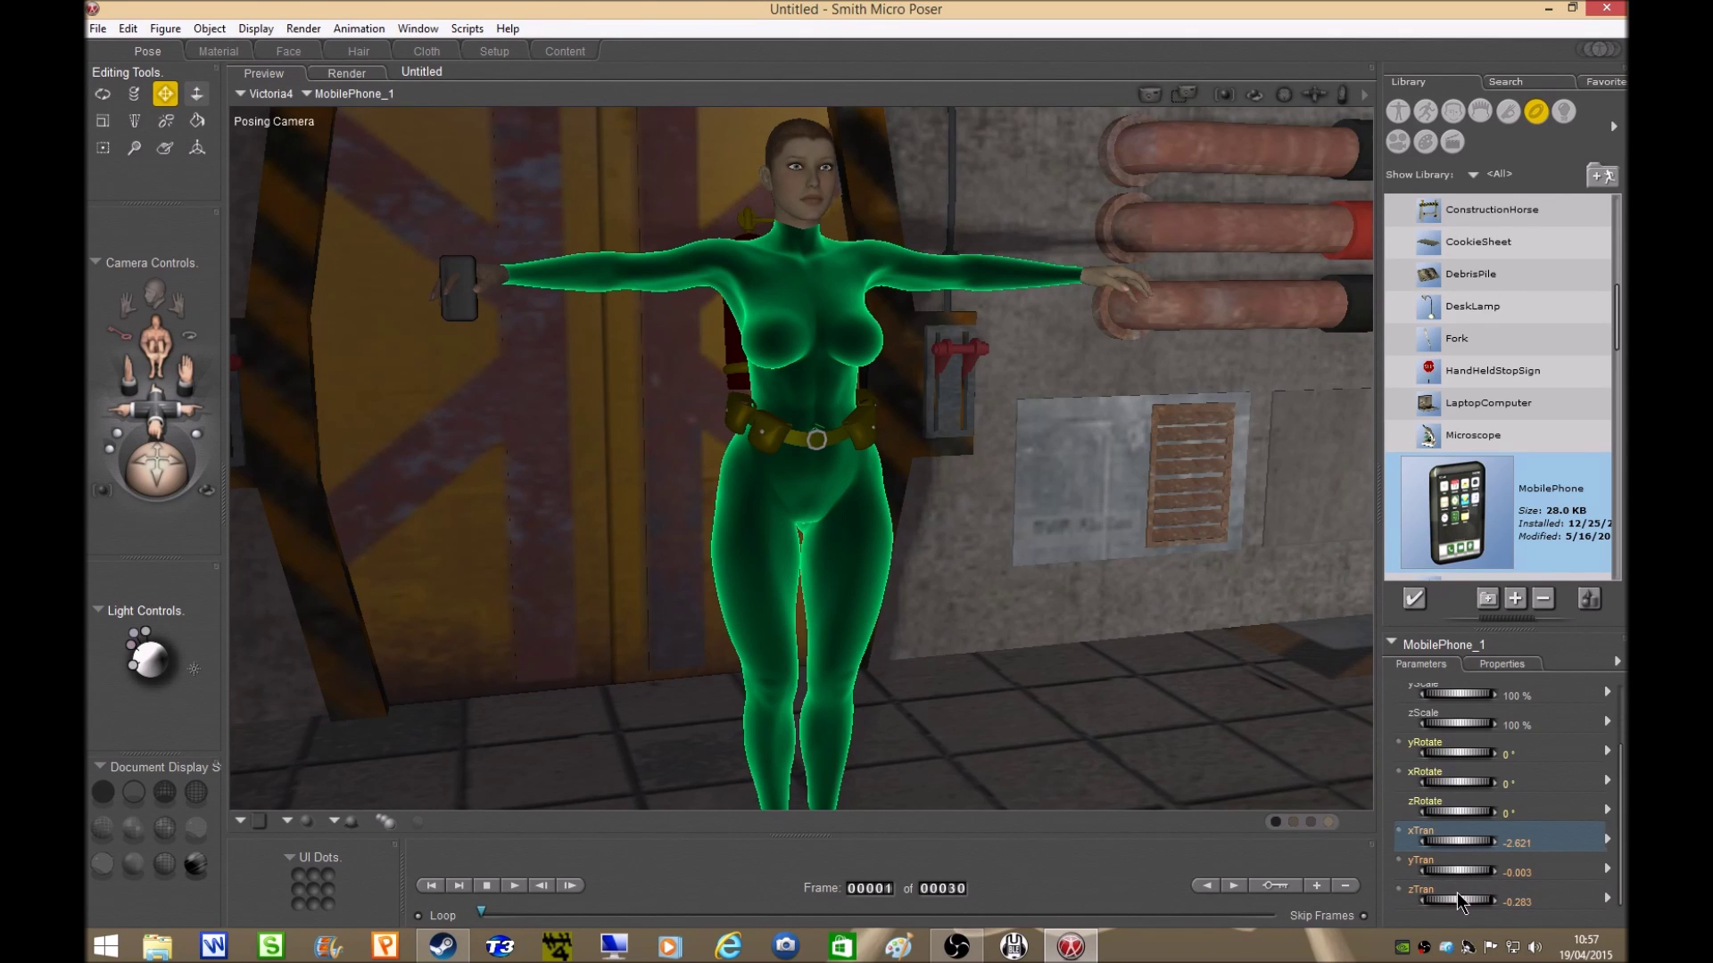
left_click_drag(1453, 897, 1455, 897)
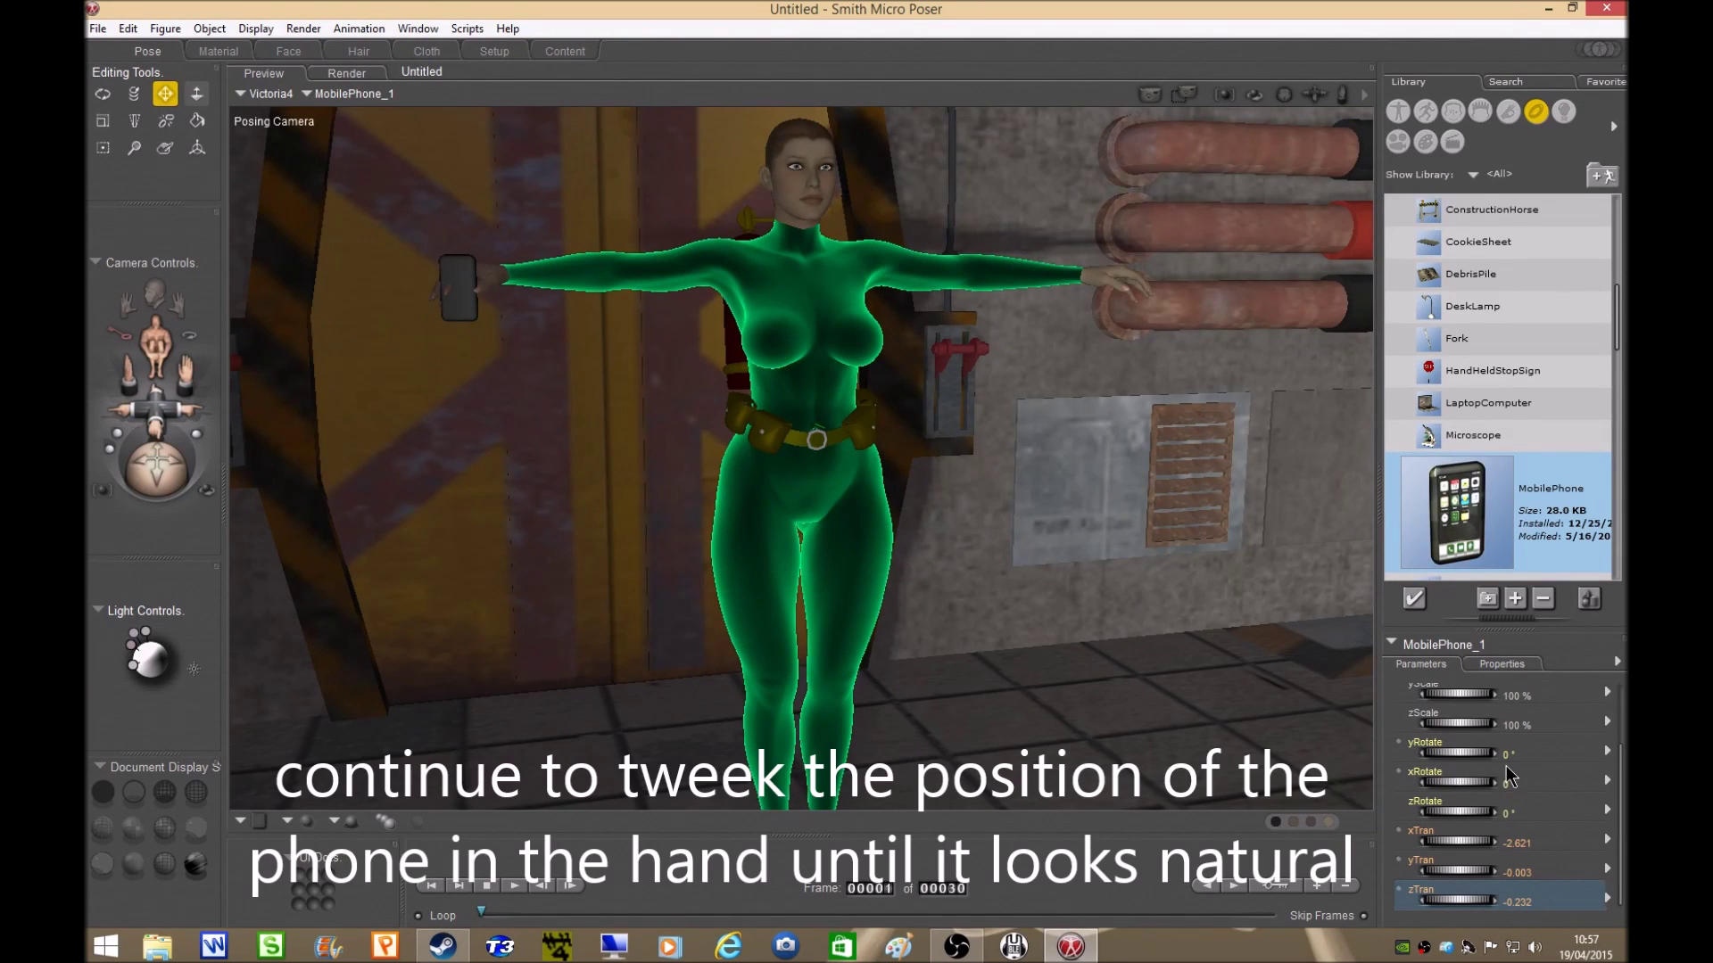
Rotate the phone to yRotate 188° so its screen faces forward
left_click(1461, 753)
left_click_drag(1461, 754, 1535, 753)
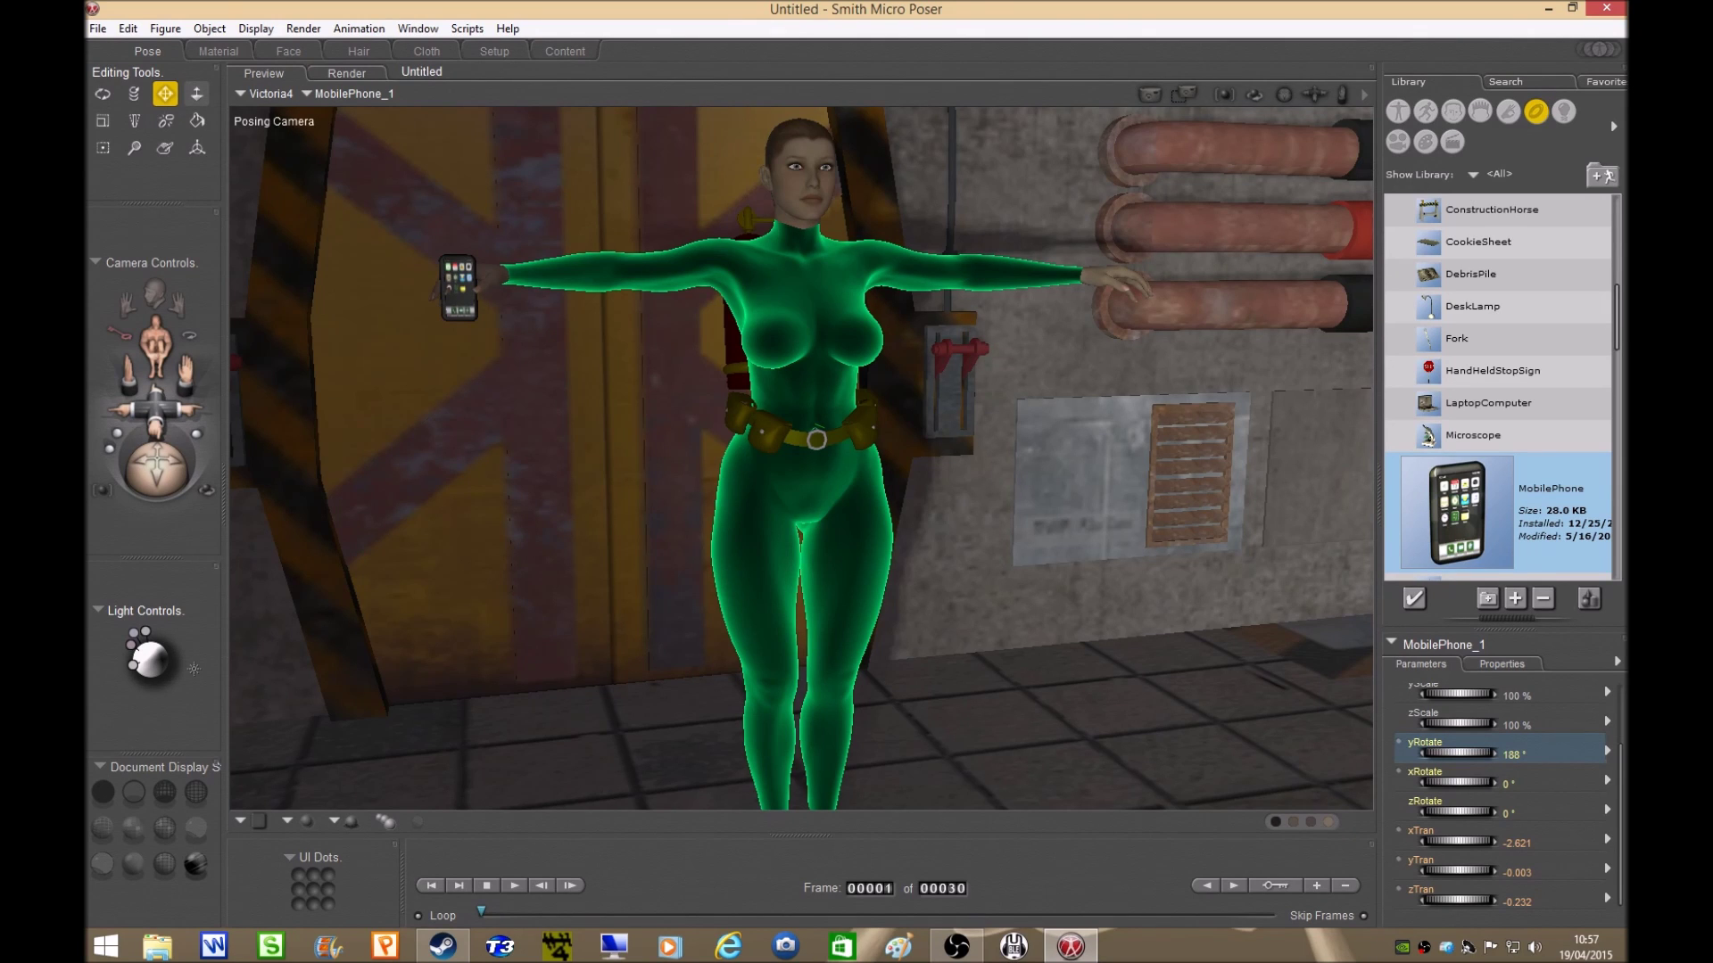
left_click(1461, 899)
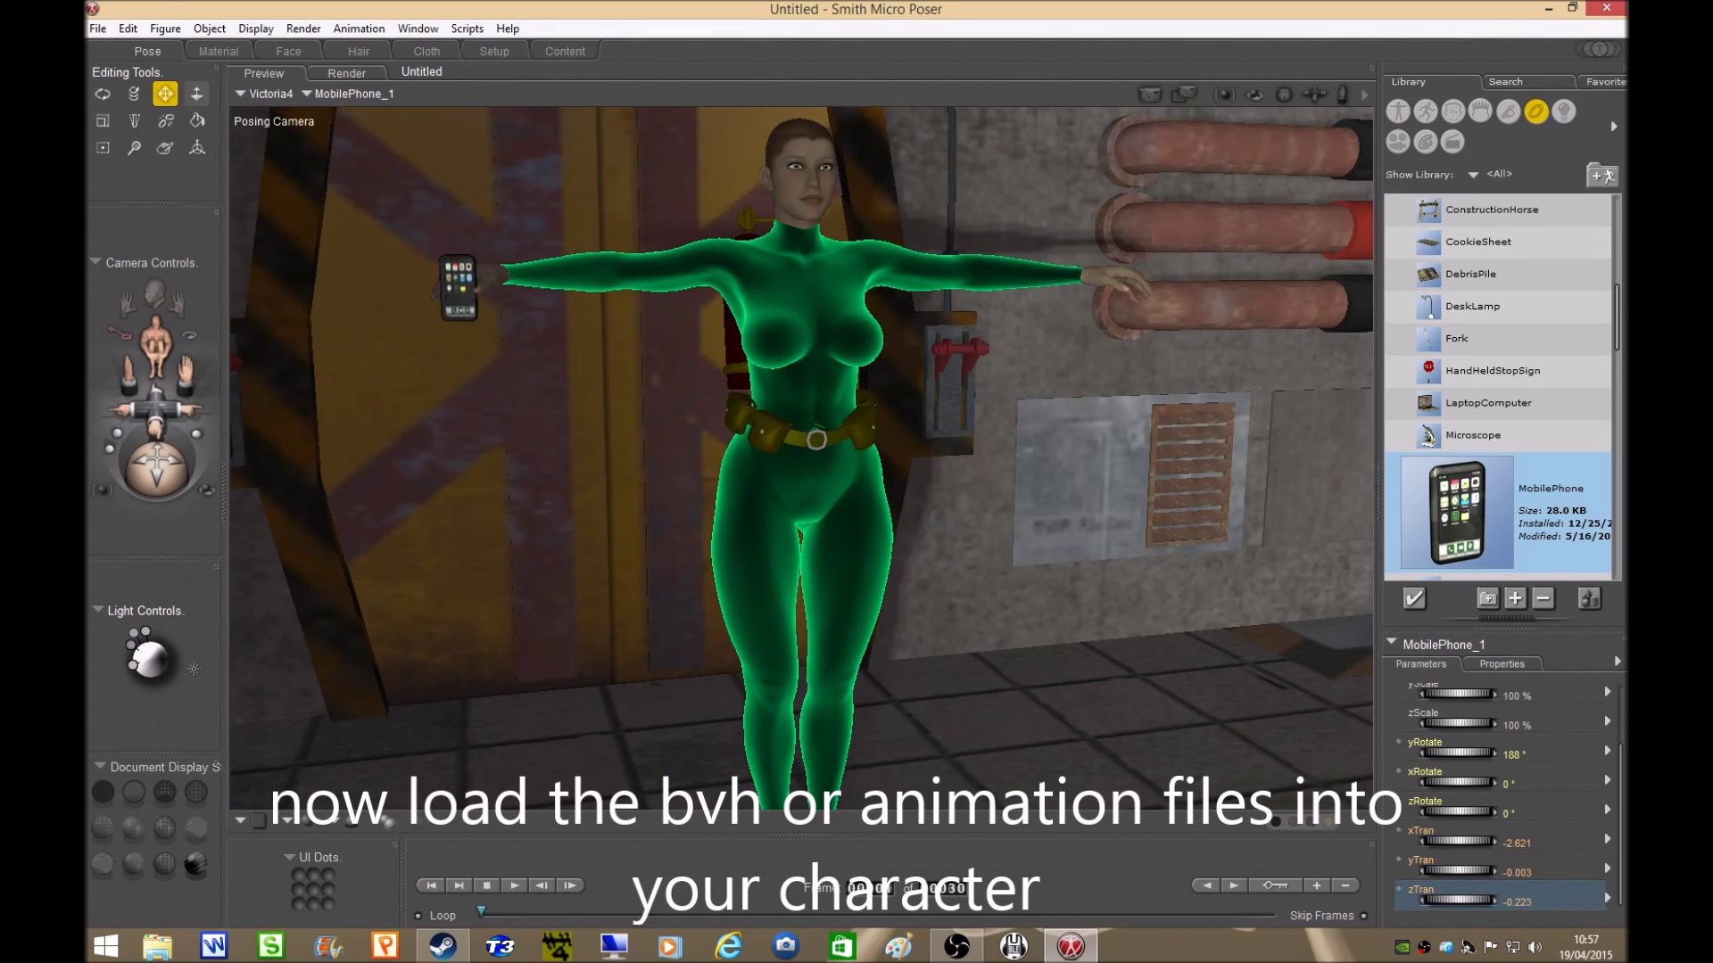
left_click_drag(158, 459, 152, 463)
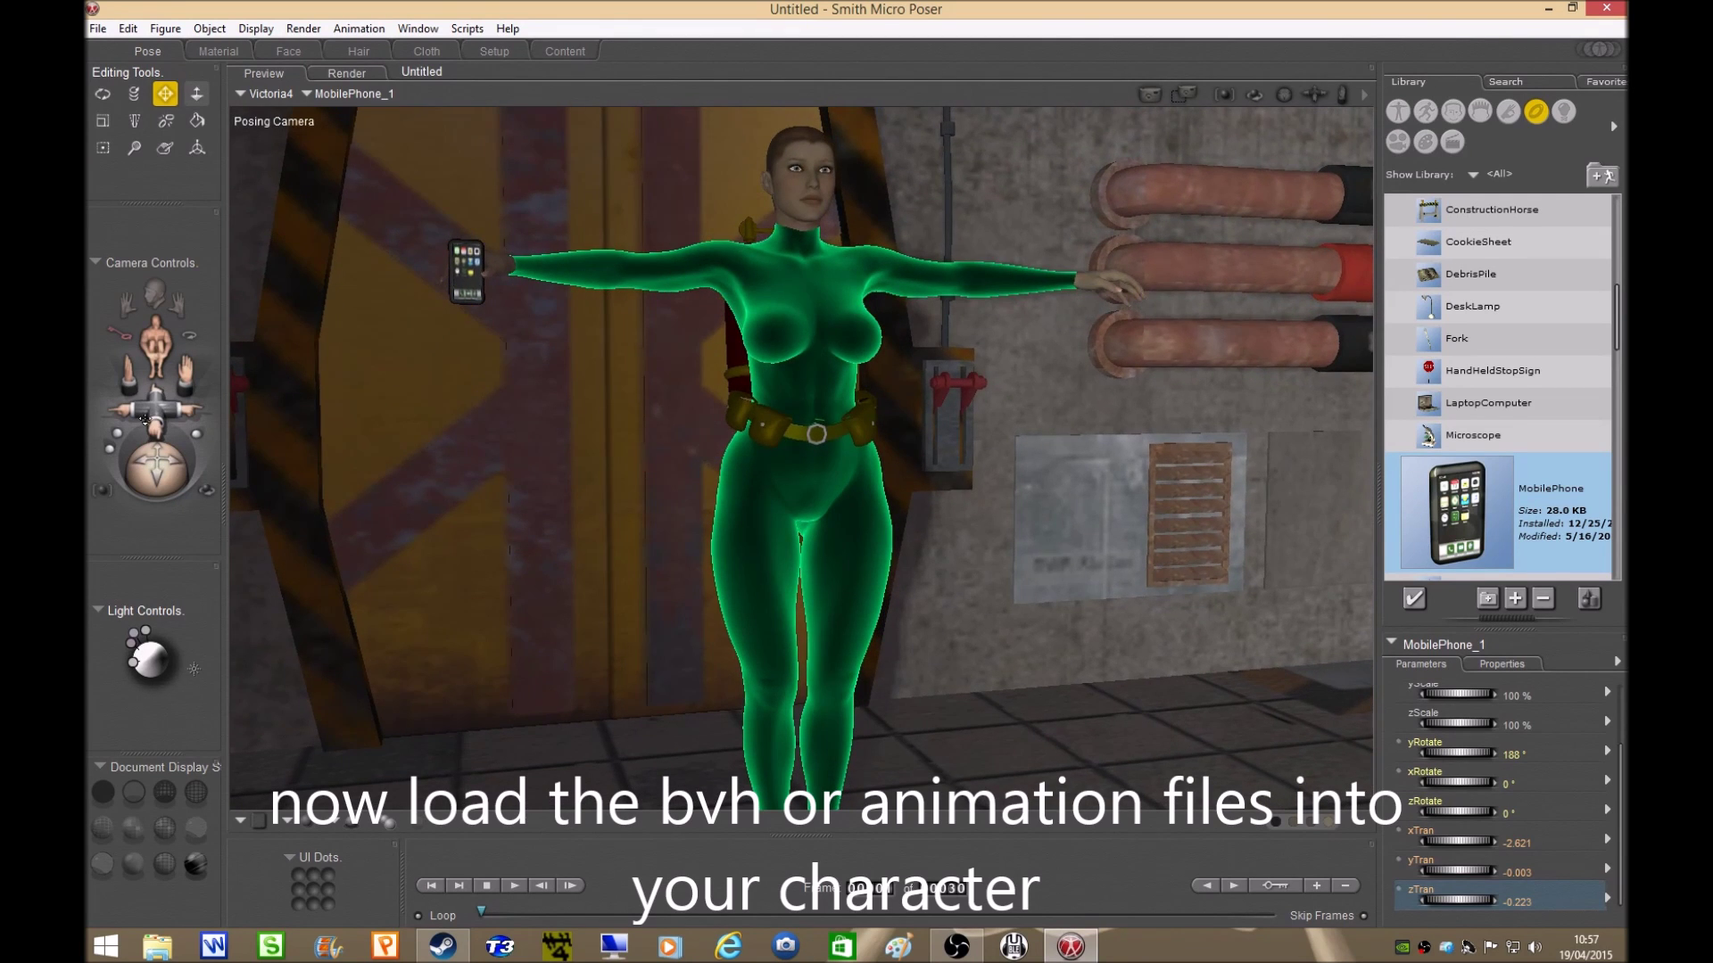
left_click(308, 94)
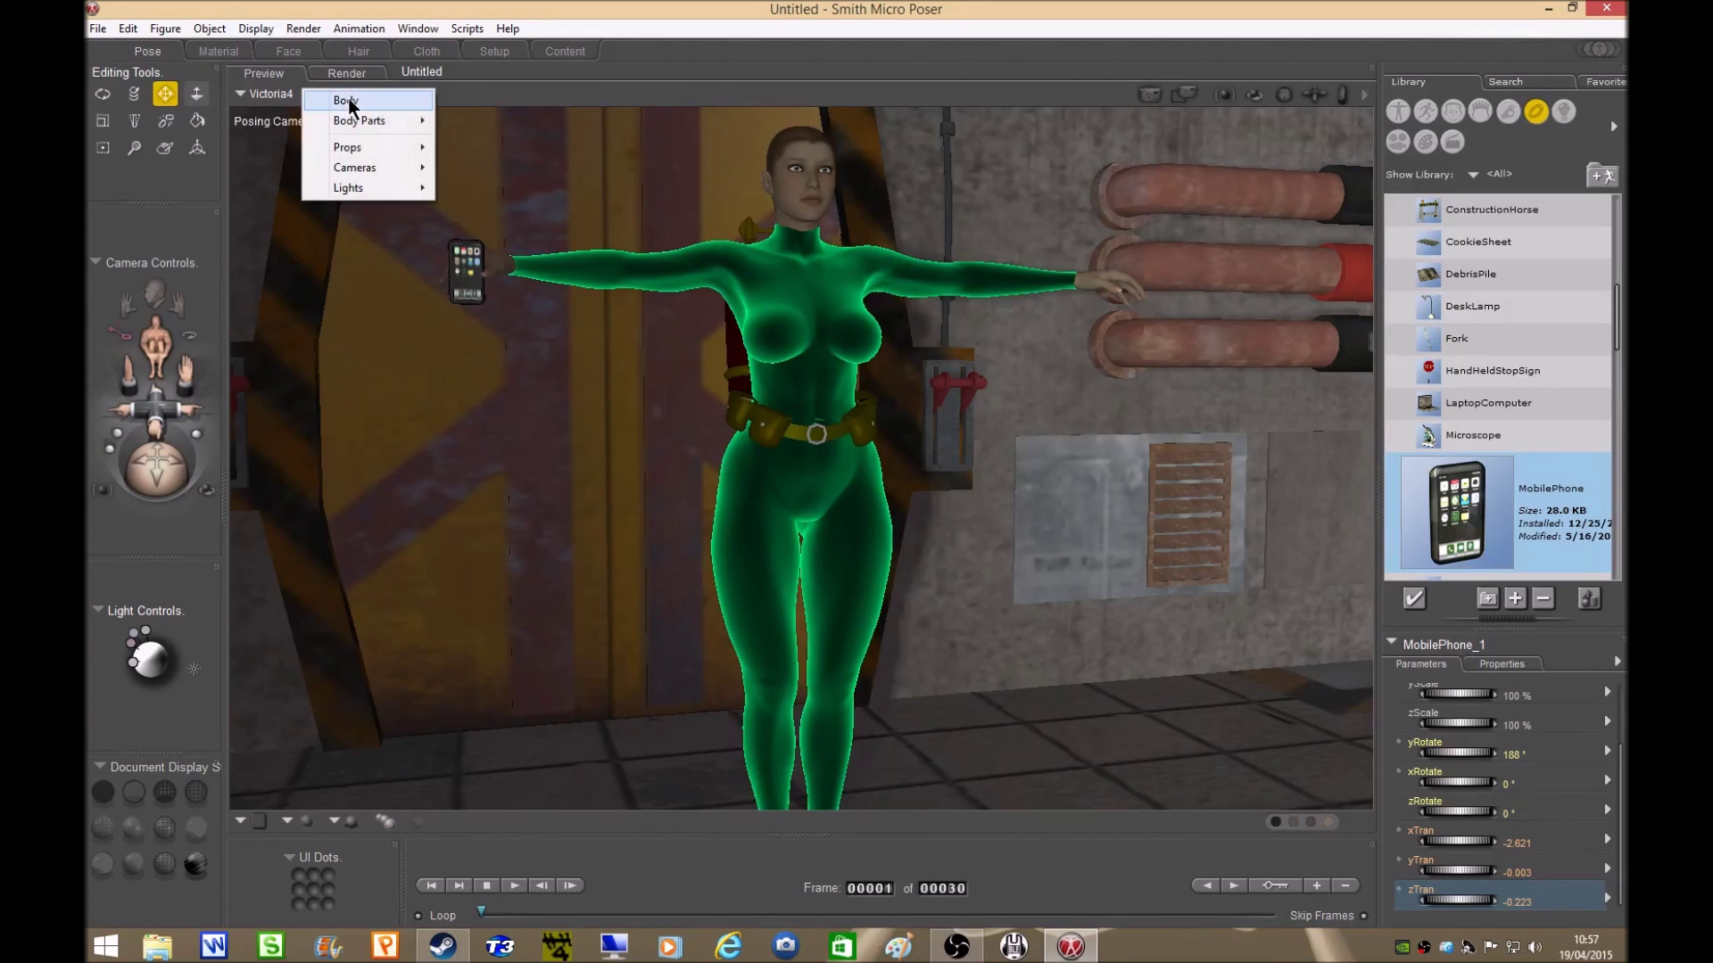
Select Victoria4 Body and import the Mixamo BVH motion pacing_and_talking_on_a_phone_1
left_click(349, 101)
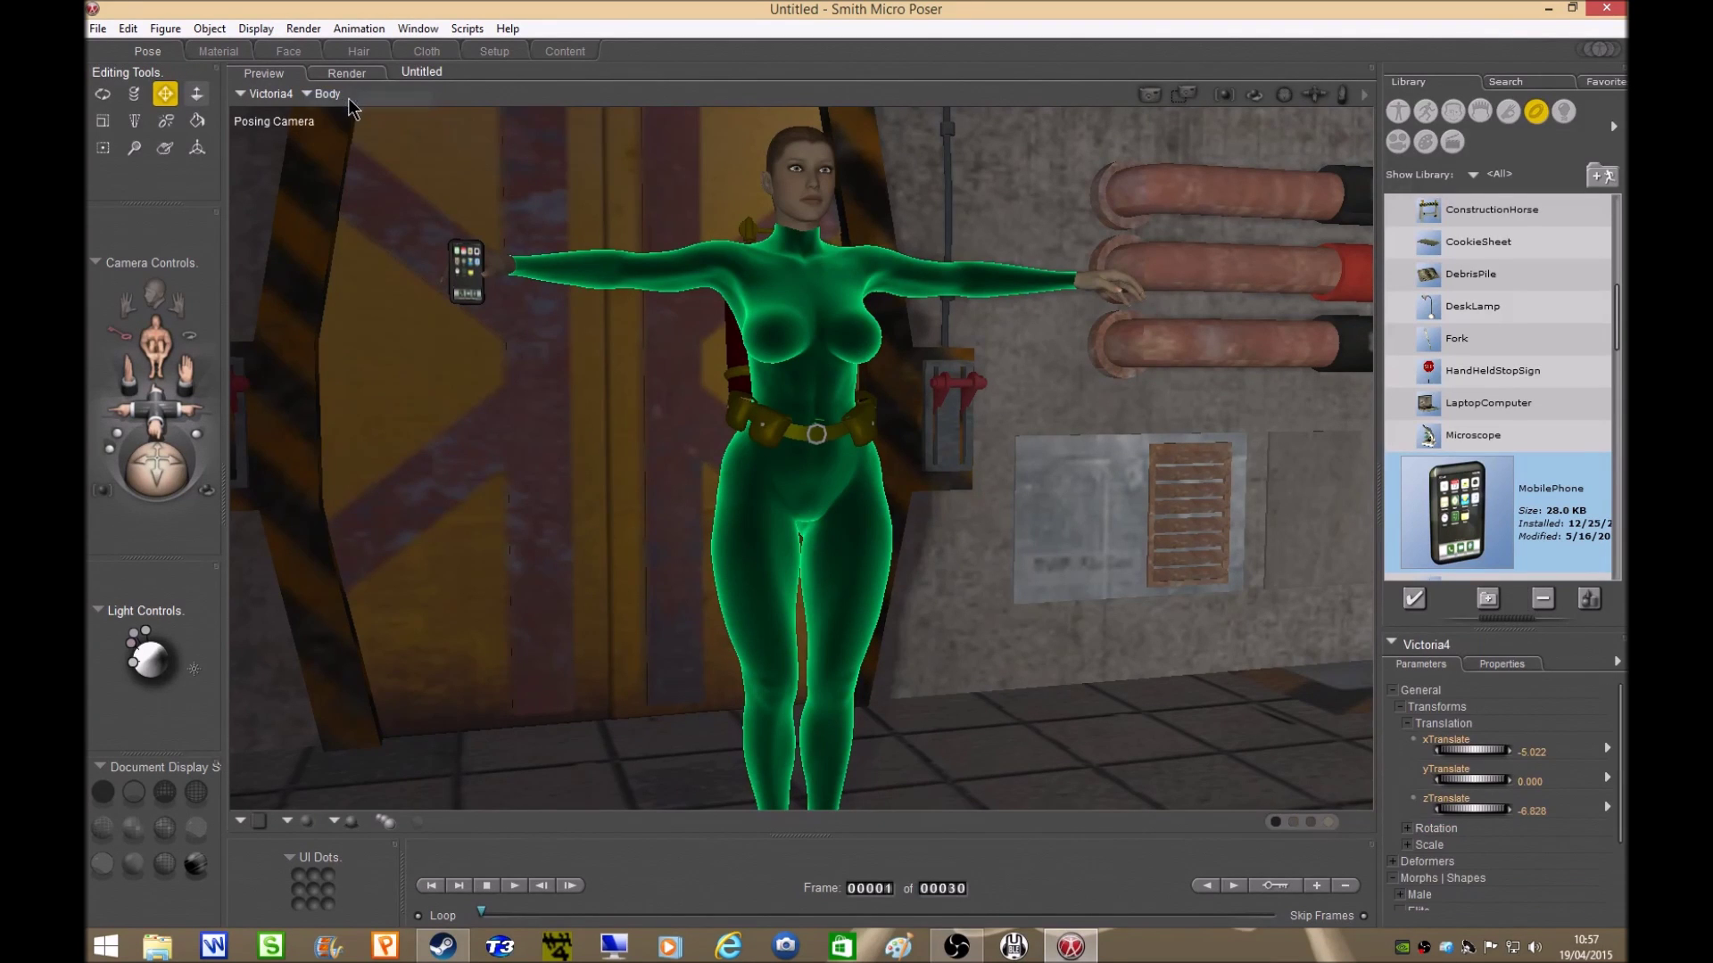
left_click(98, 30)
mouse_move(132, 205)
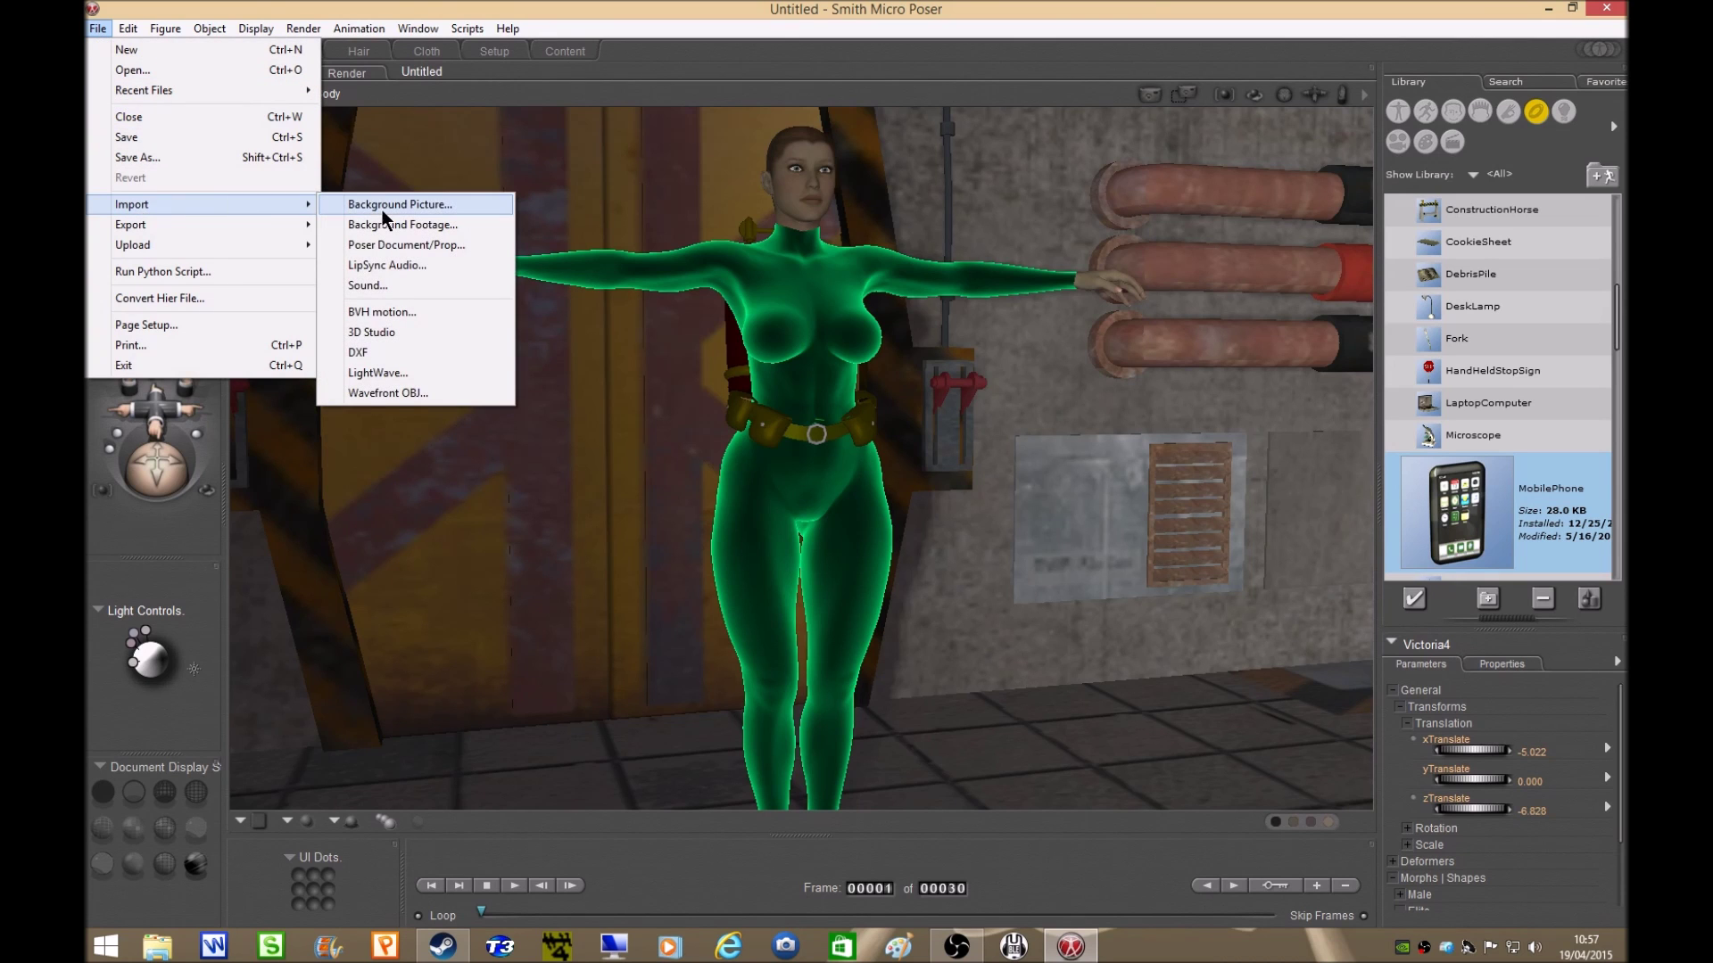
left_click(382, 312)
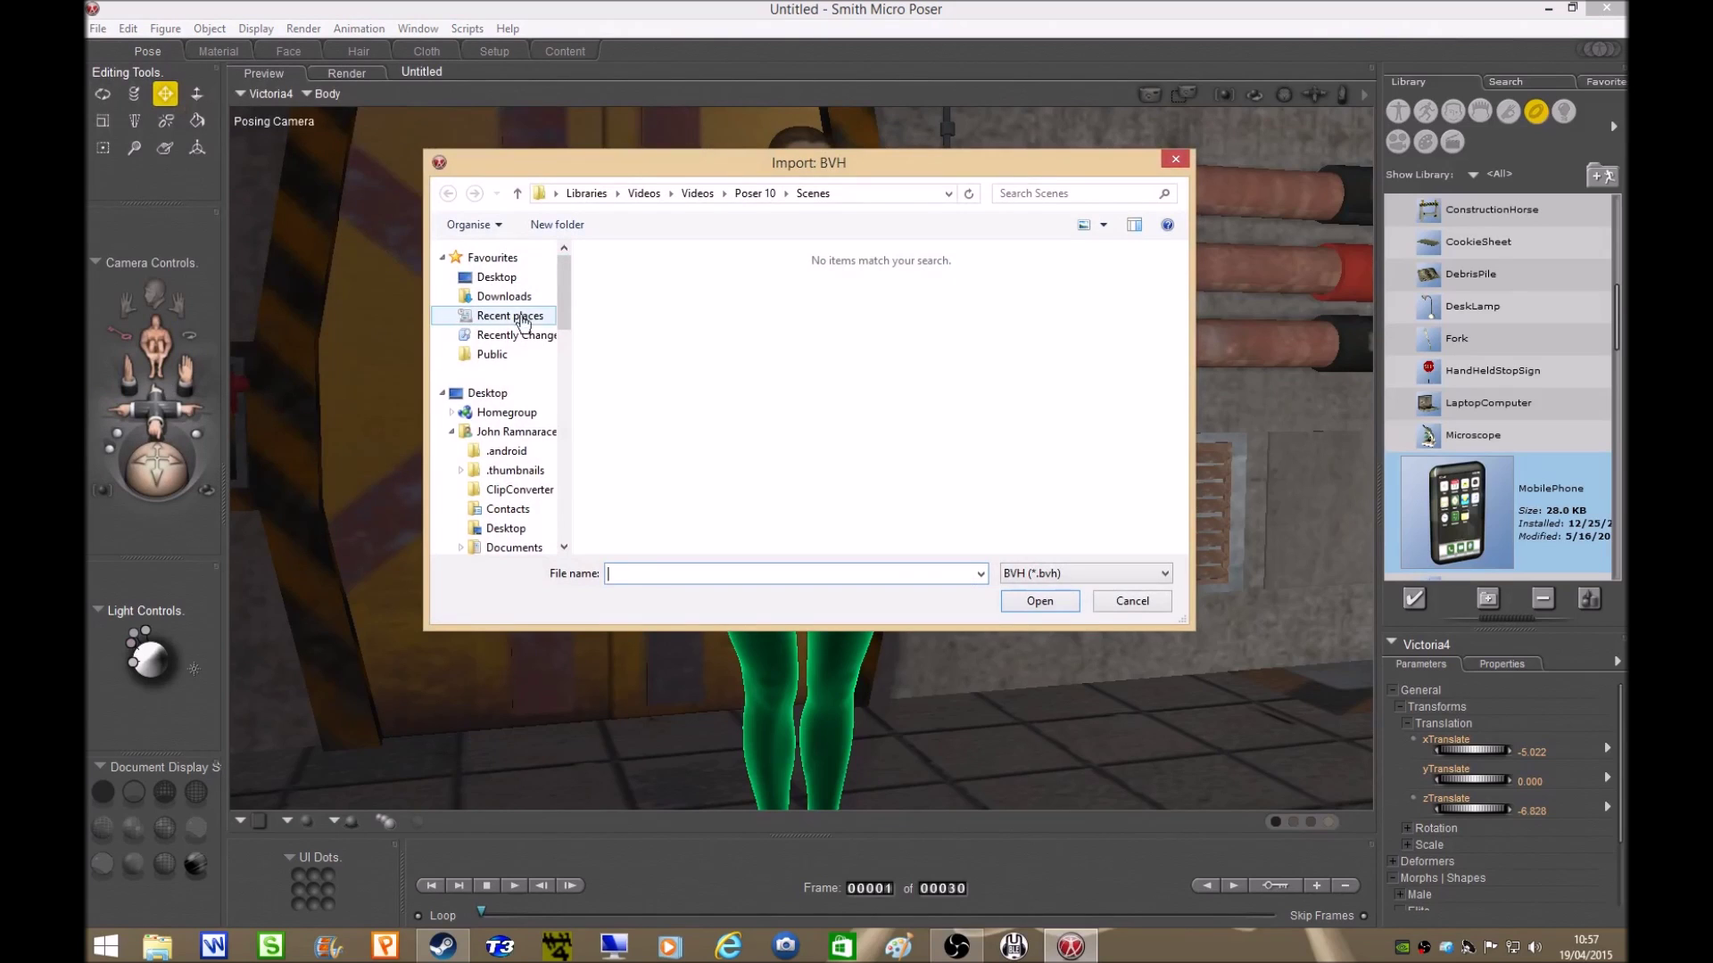
left_click_drag(564, 291, 560, 369)
left_click(513, 404)
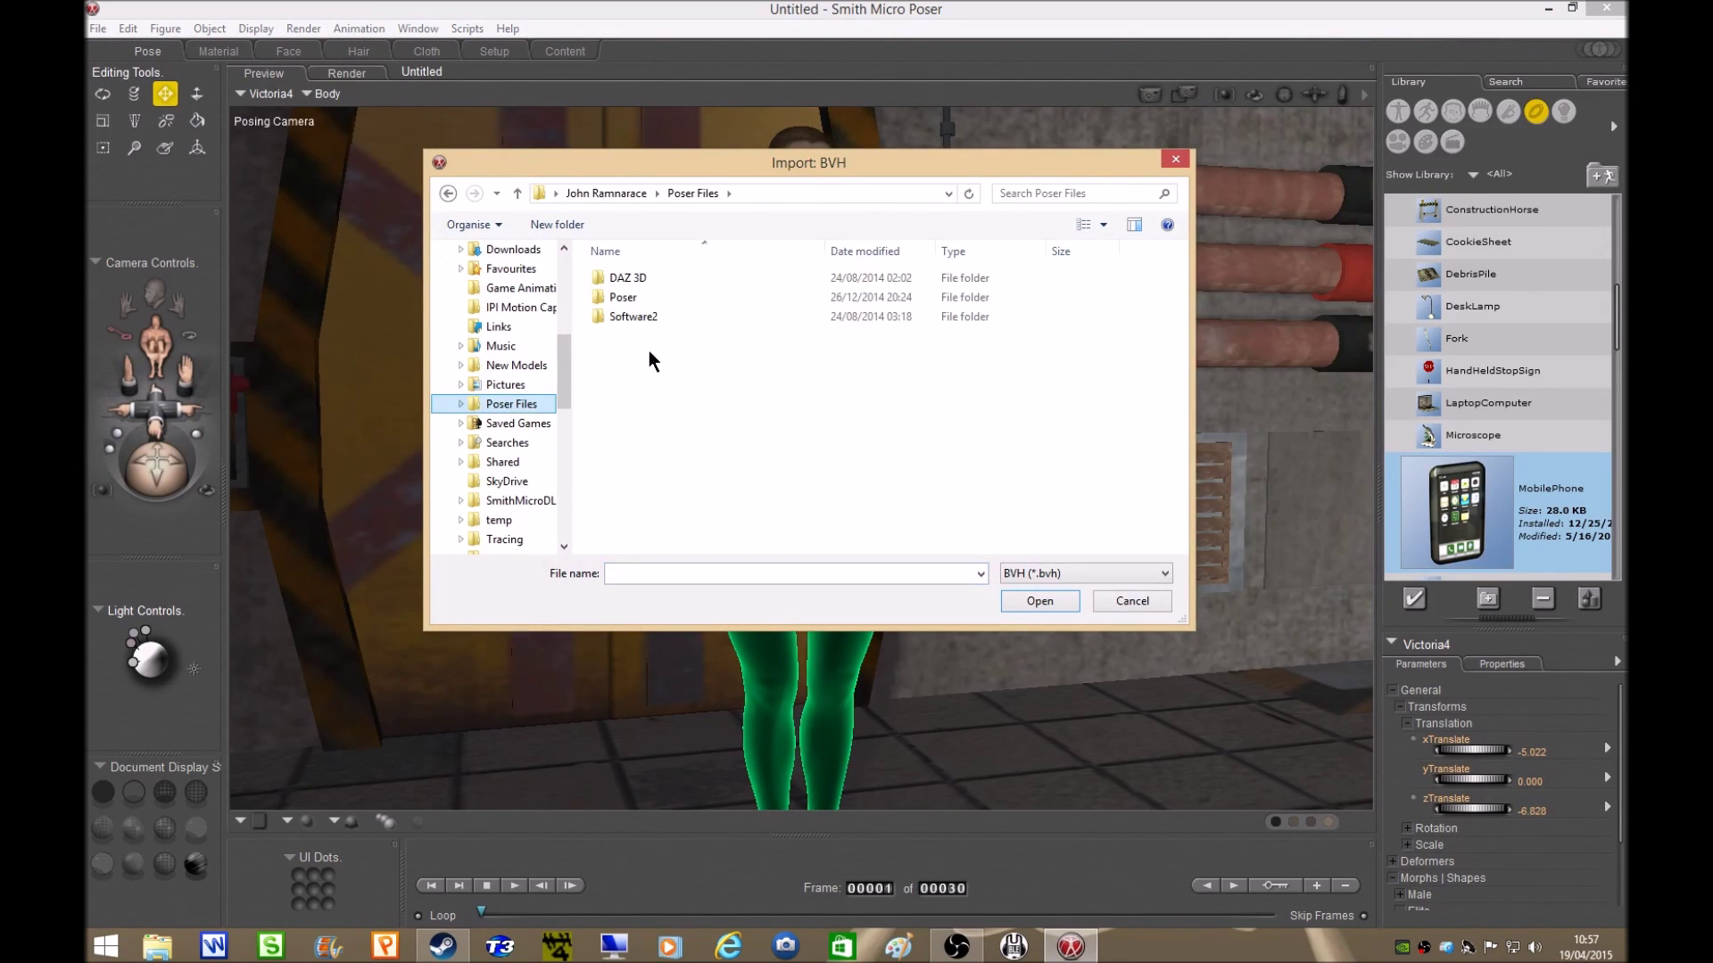
left_click(596, 294)
double_click(596, 296)
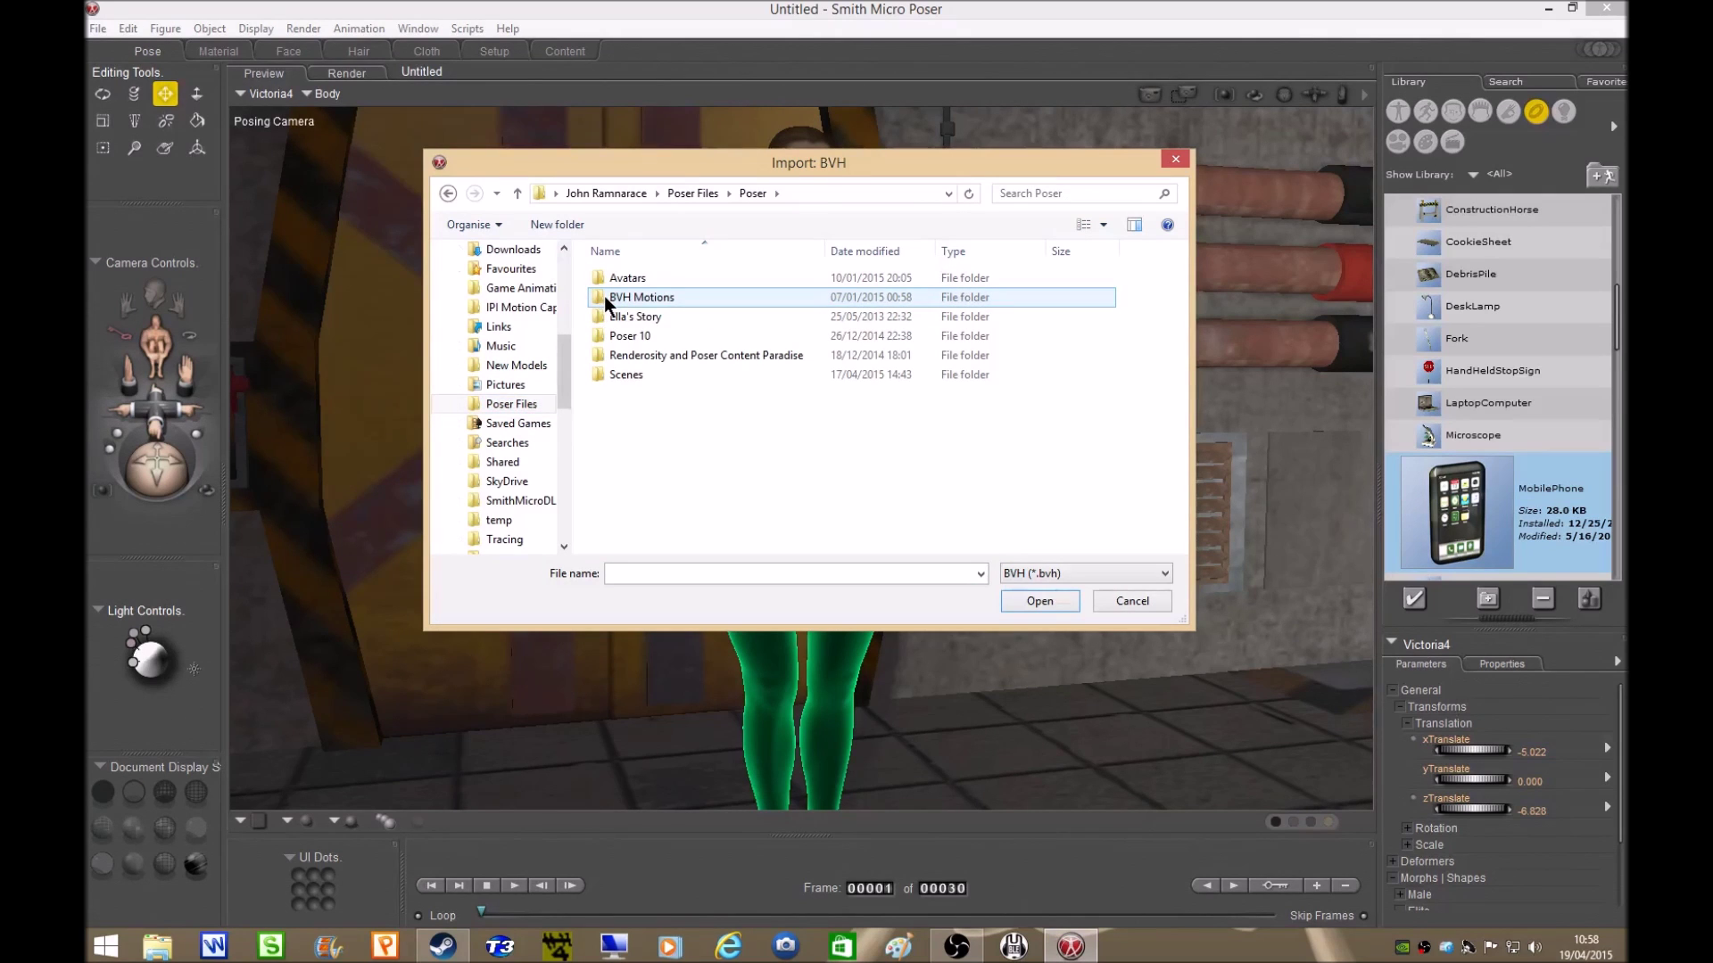
double_click(597, 294)
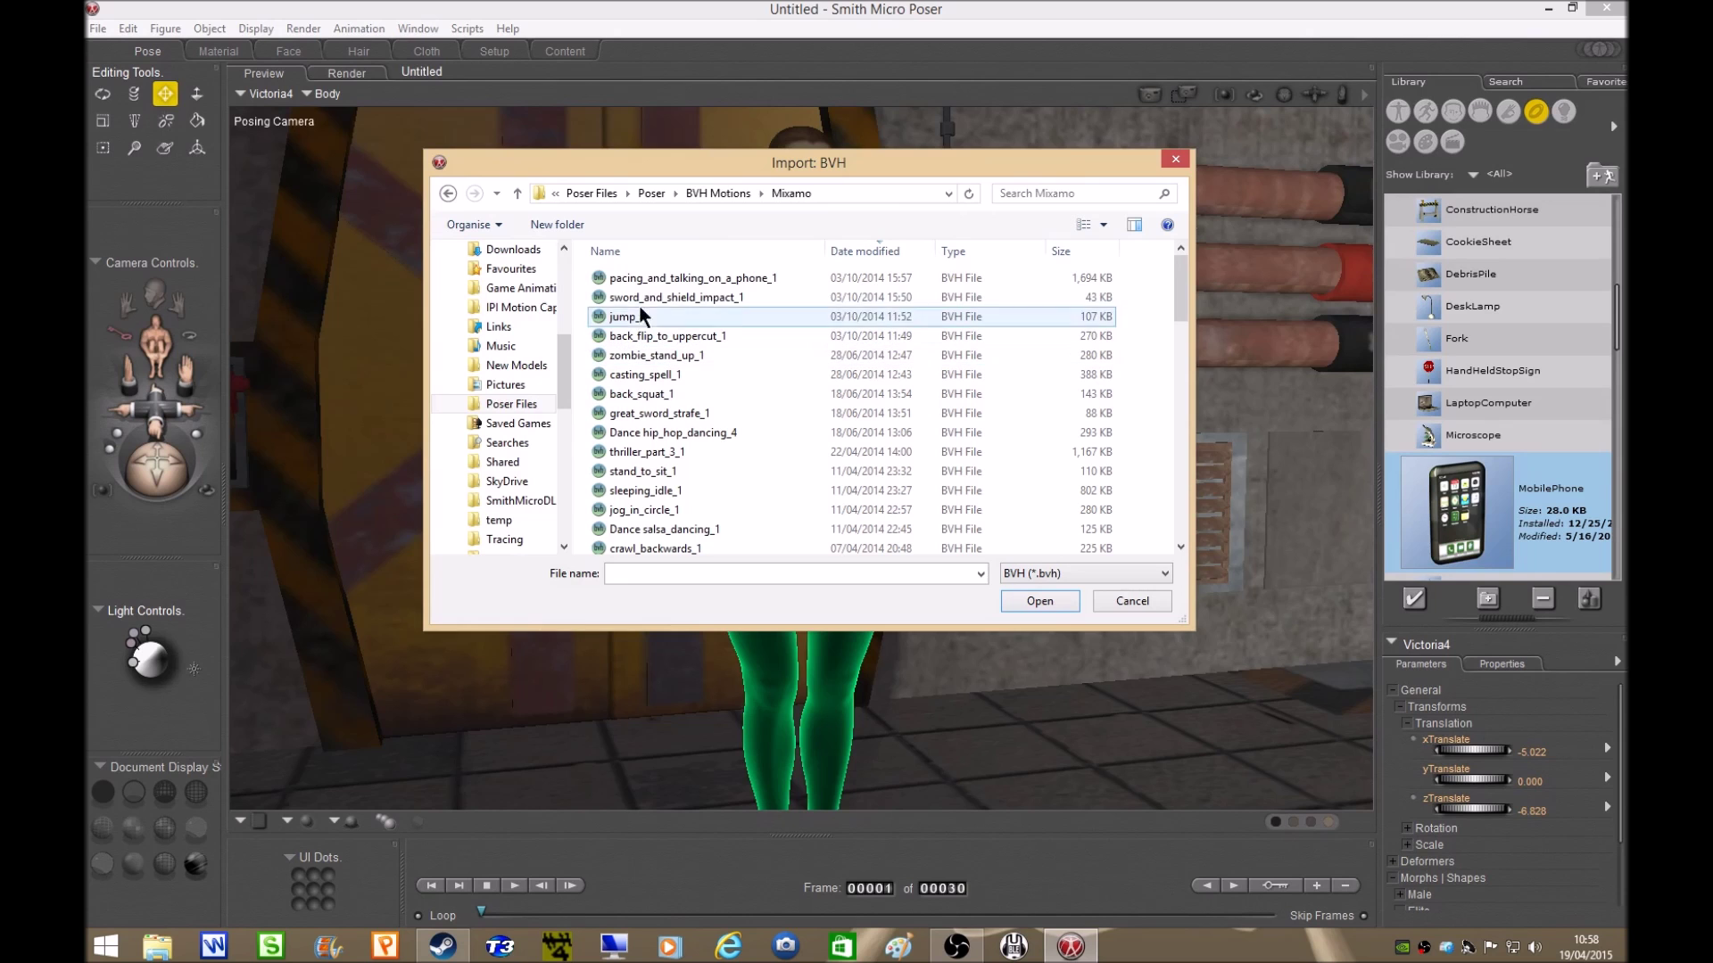
left_click(1041, 602)
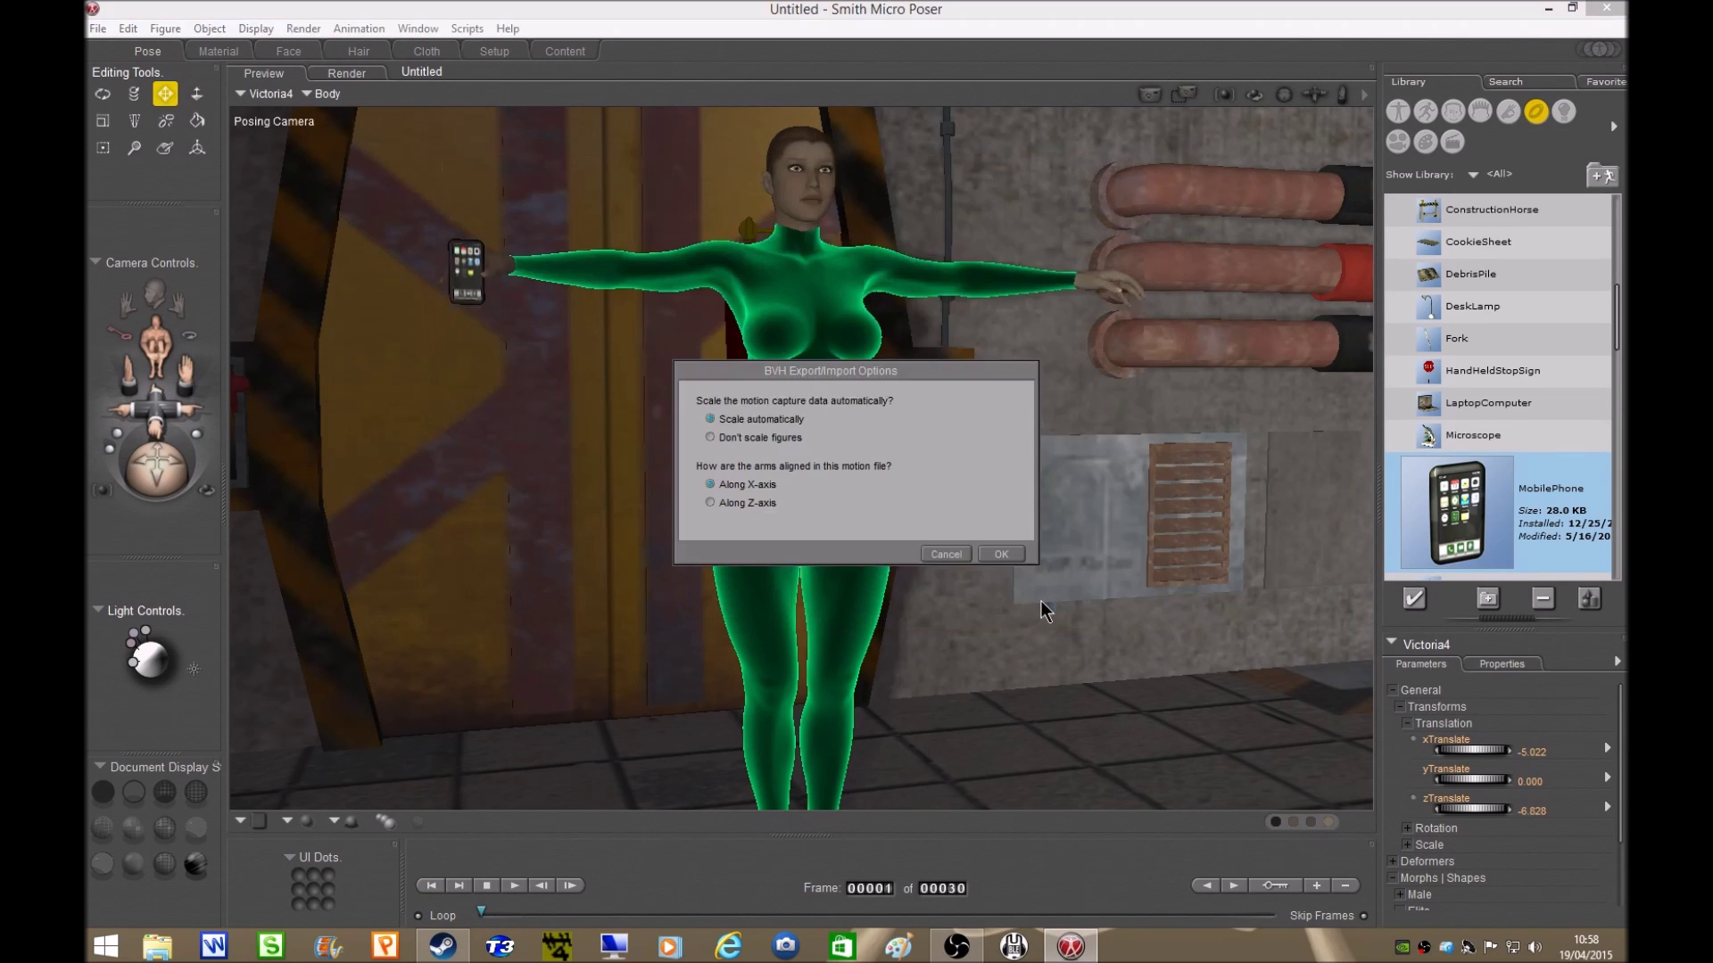
Accept the BVH options: scale automatically, with arms along the X-axis
left_click(1001, 555)
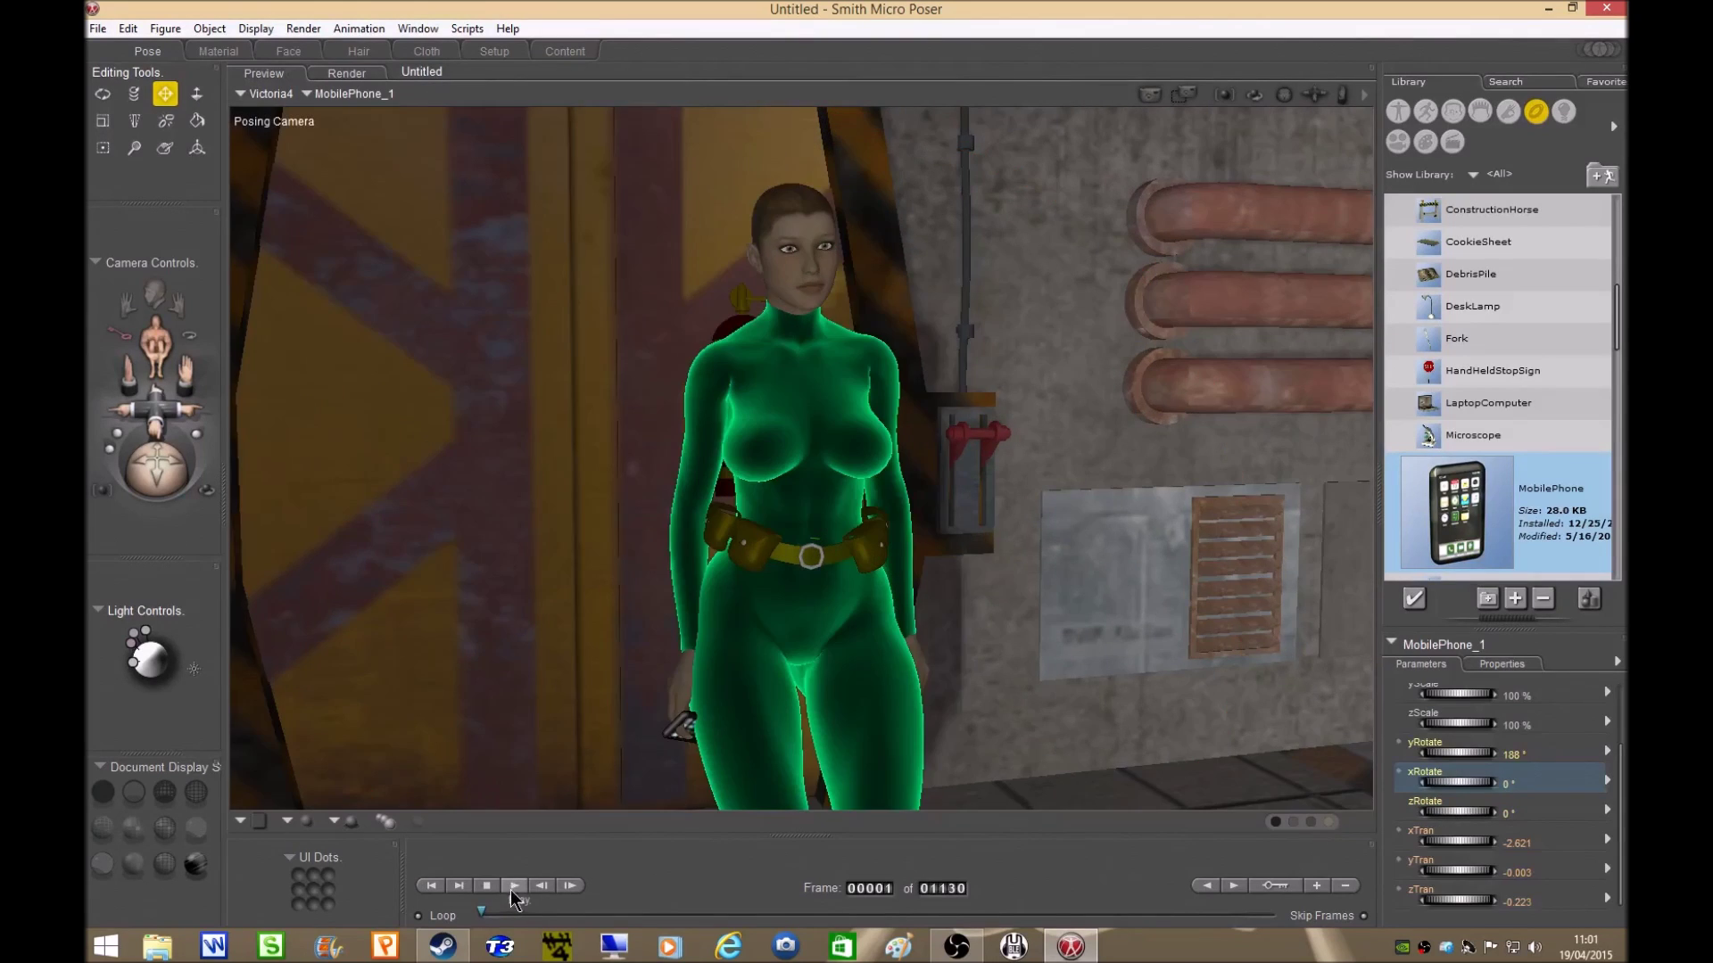